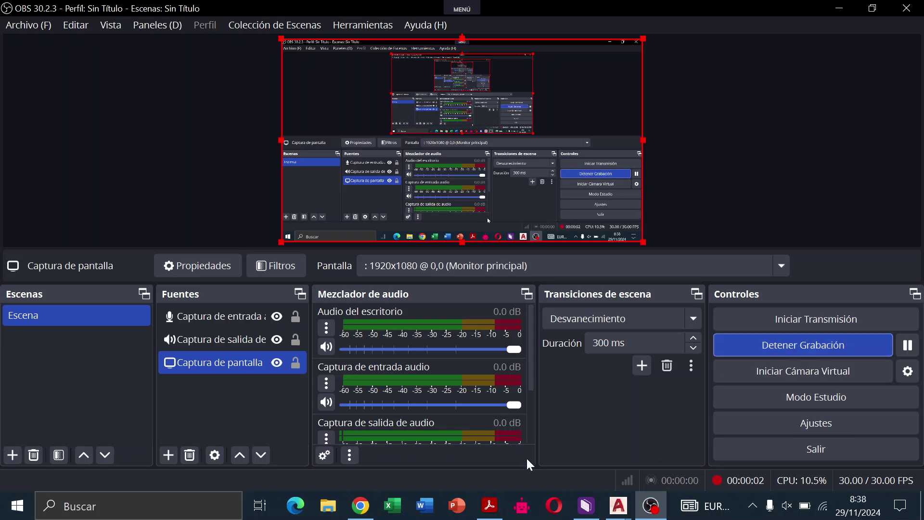
Bring up the Referencia a objetos 2 drawing, then show the reference-objects sheet PDF.
left_click(620, 509)
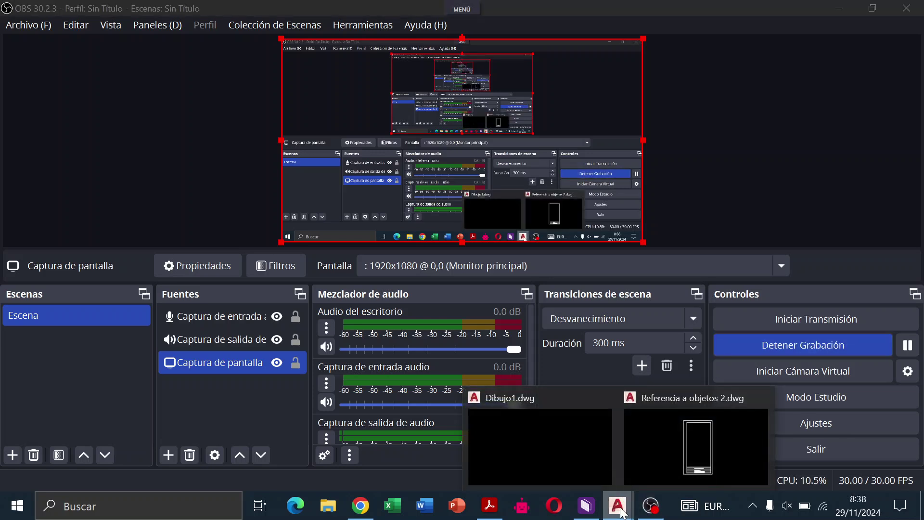
left_click(650, 426)
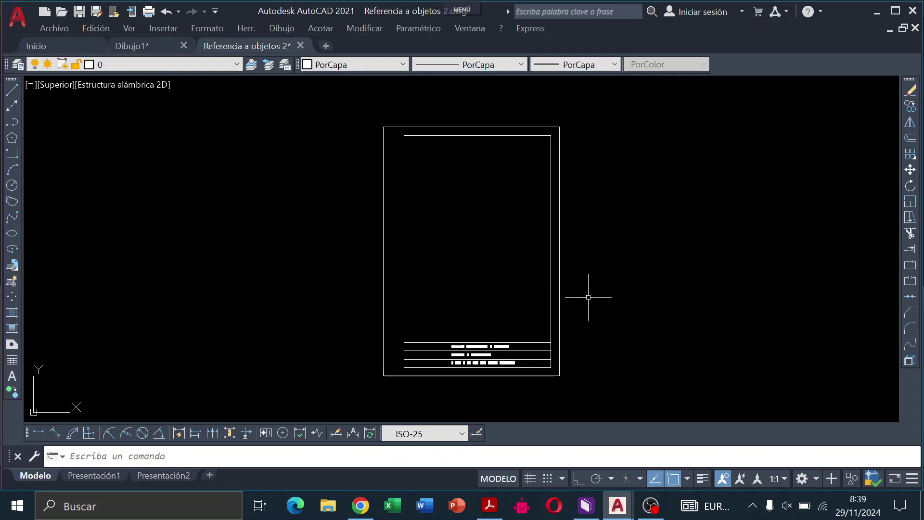
left_click(489, 505)
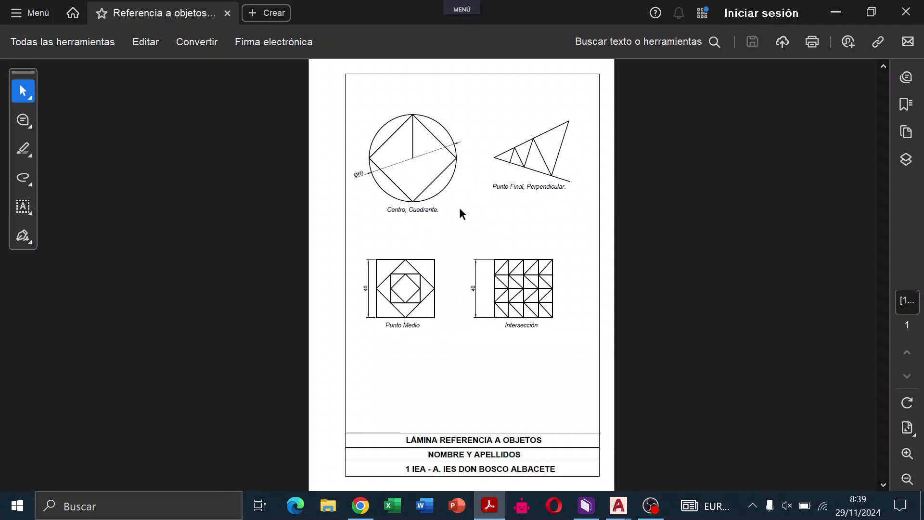
Zoom into the reference PDF and look over its four figures down to the title block.
left_click(907, 453)
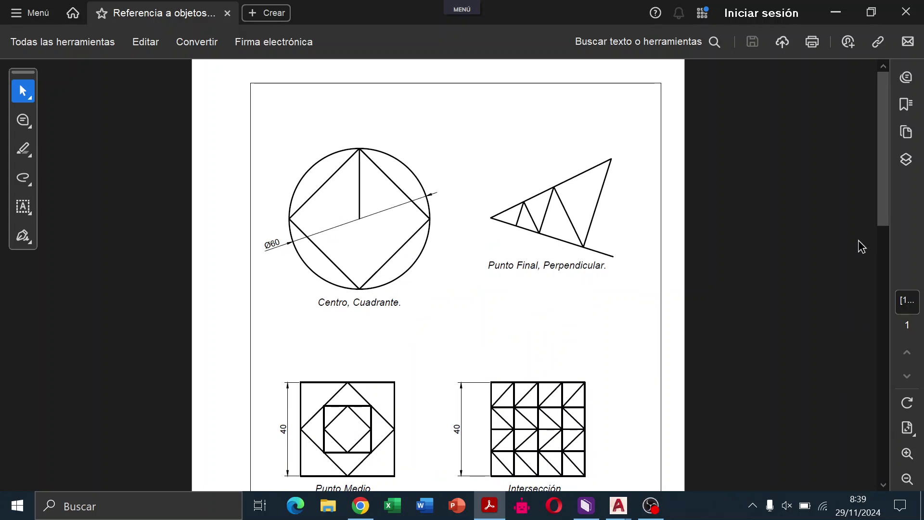
left_click_drag(883, 216, 883, 325)
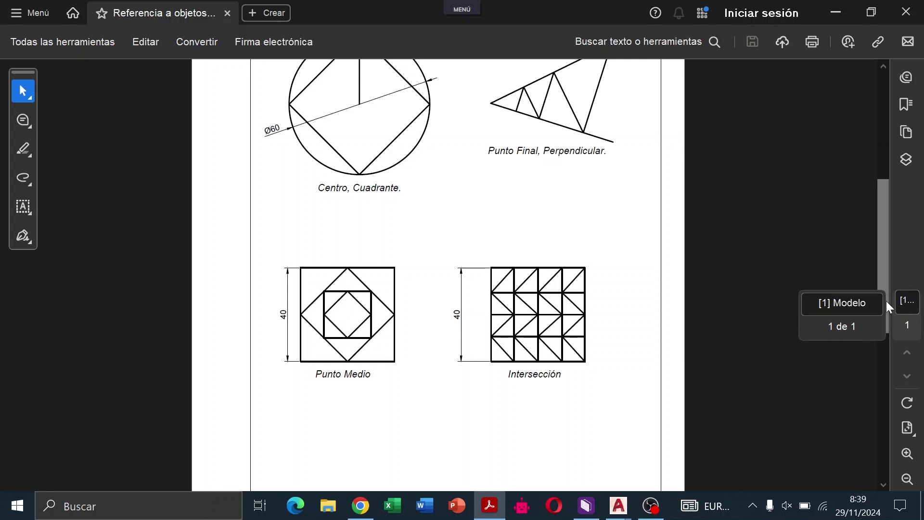
scroll(881, 262, "down", 3)
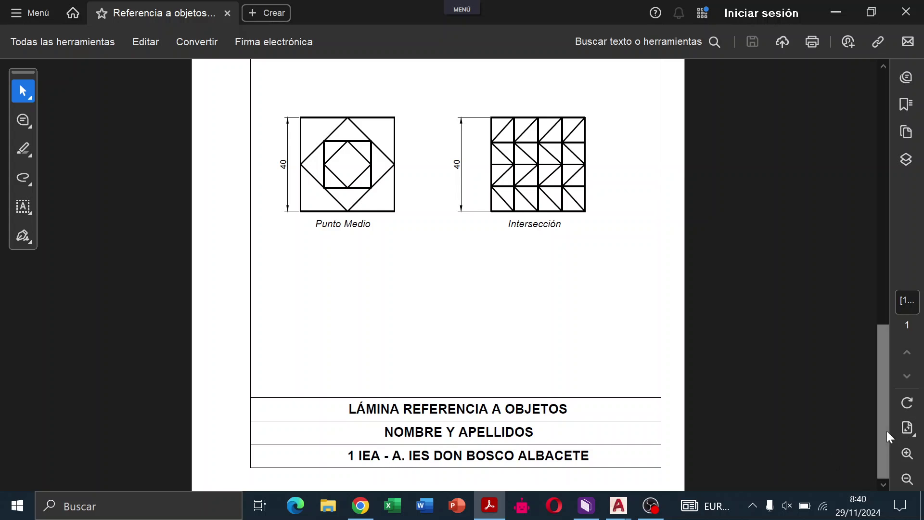
left_click_drag(884, 431, 885, 216)
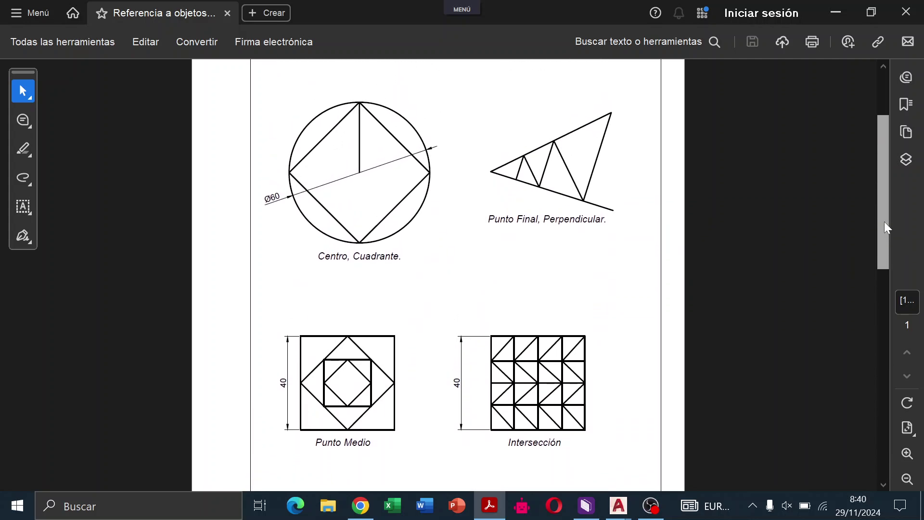
mouse_move(617, 506)
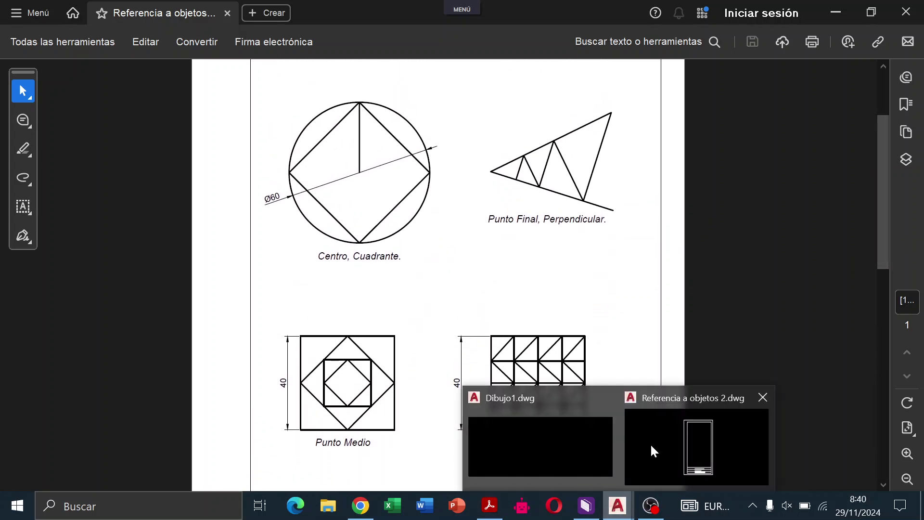
Return to the drawing and check its layers: 0, the 0.50 mm outline, Defpoints, papel.
left_click(696, 438)
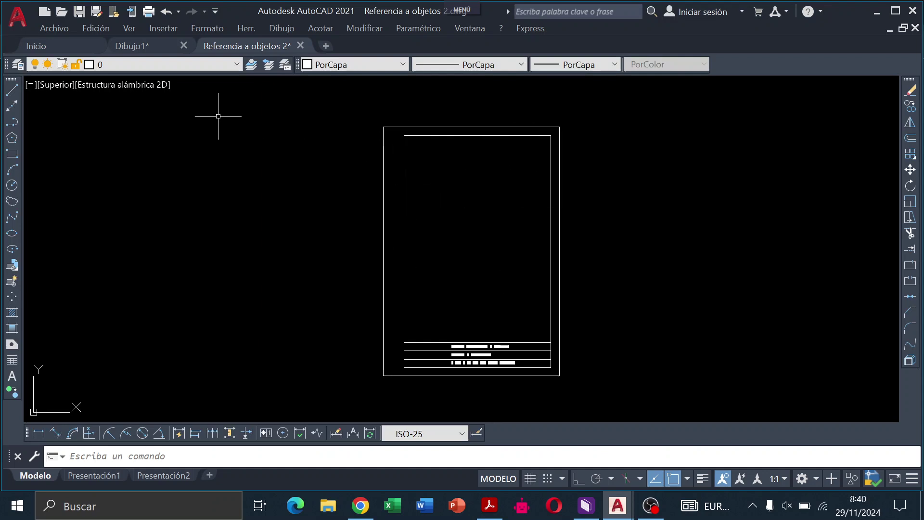
left_click(384, 195)
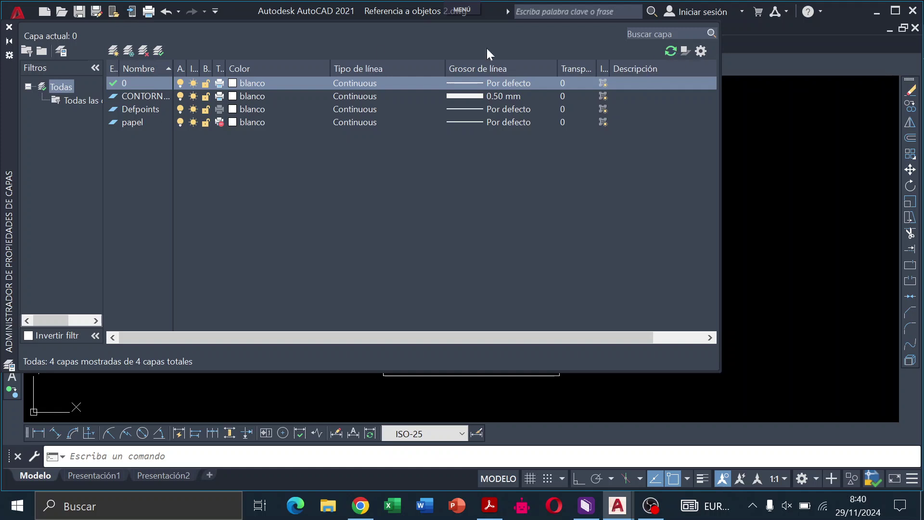
left_click(9, 27)
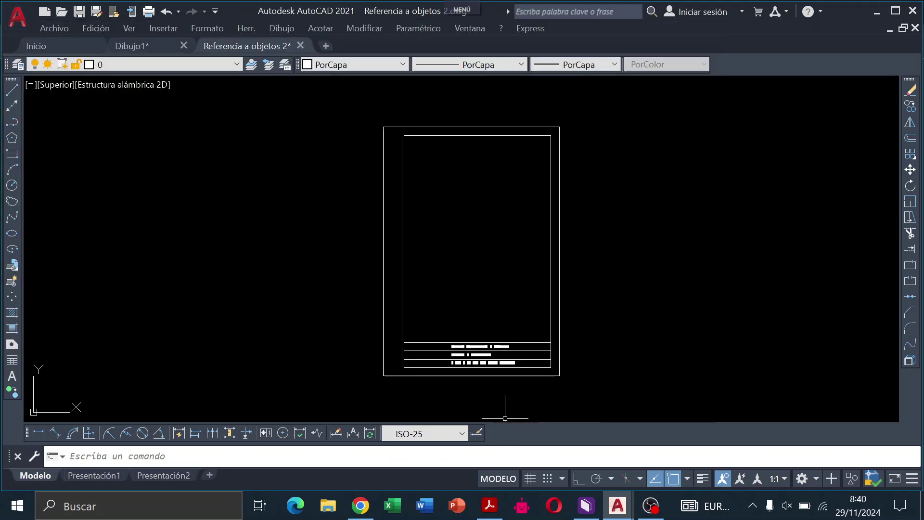
left_click(489, 506)
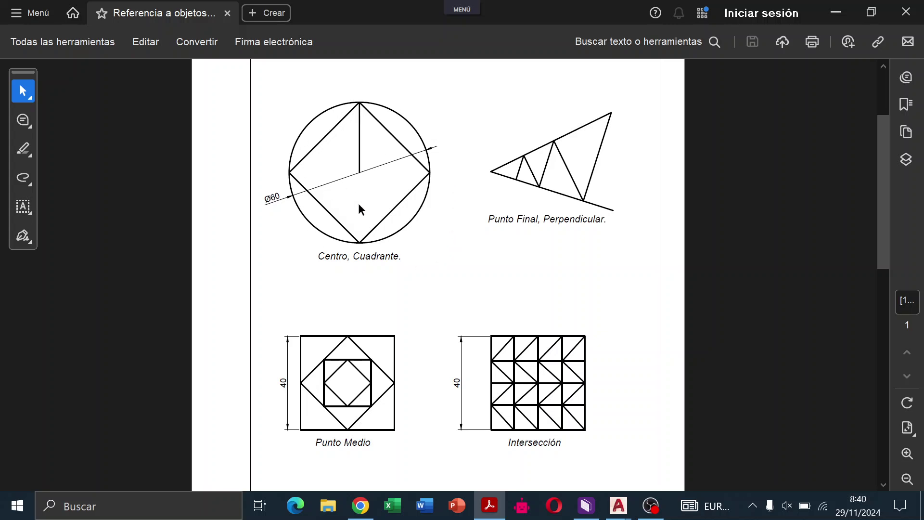
scroll(540, 168, "down", 1)
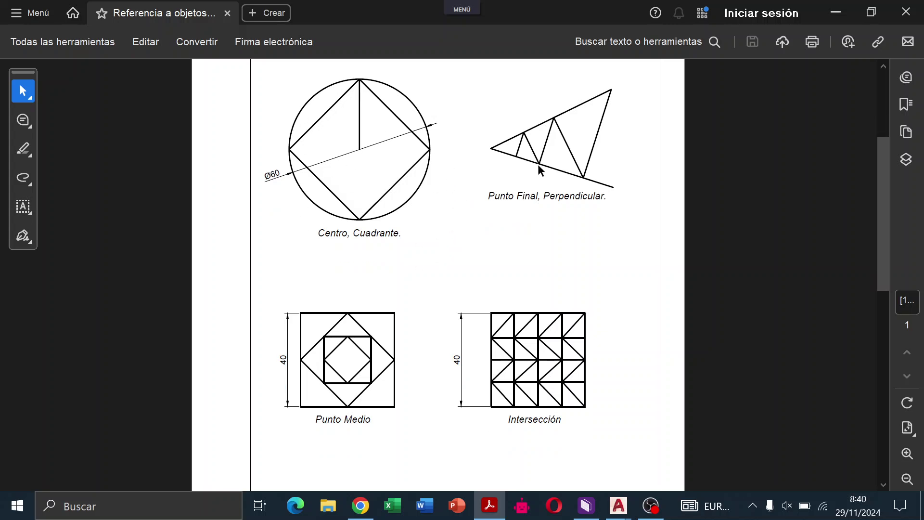
scroll(534, 168, "up", 2)
scroll(421, 157, "up", 1)
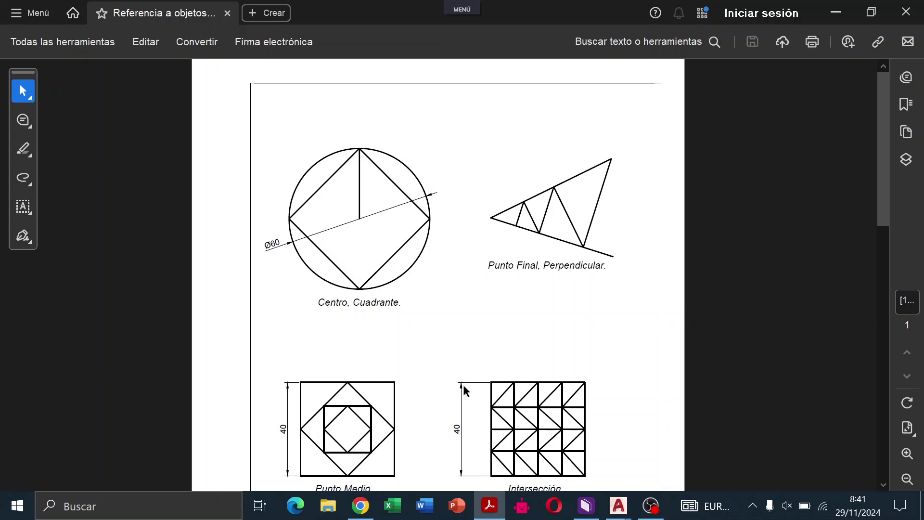
mouse_move(617, 505)
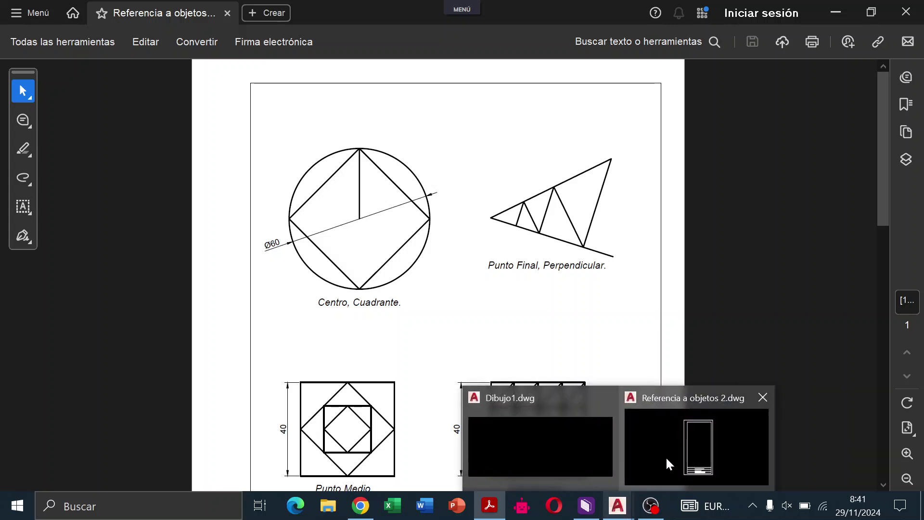
left_click(698, 452)
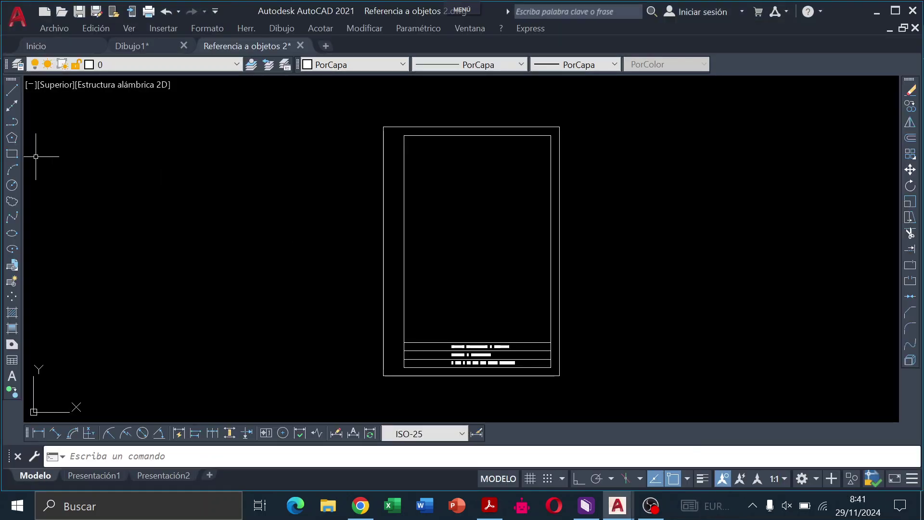
Draw a circle of radius 30 centred in the upper-left area of the sheet frame.
left_click(13, 186)
scroll(464, 198, "up", 2)
scroll(464, 199, "up", 2)
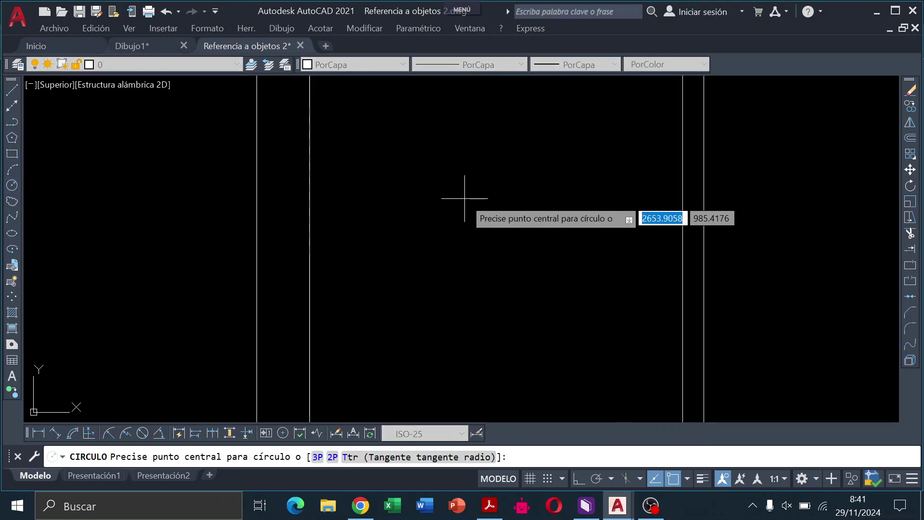
middle_click_drag(478, 200, 512, 301)
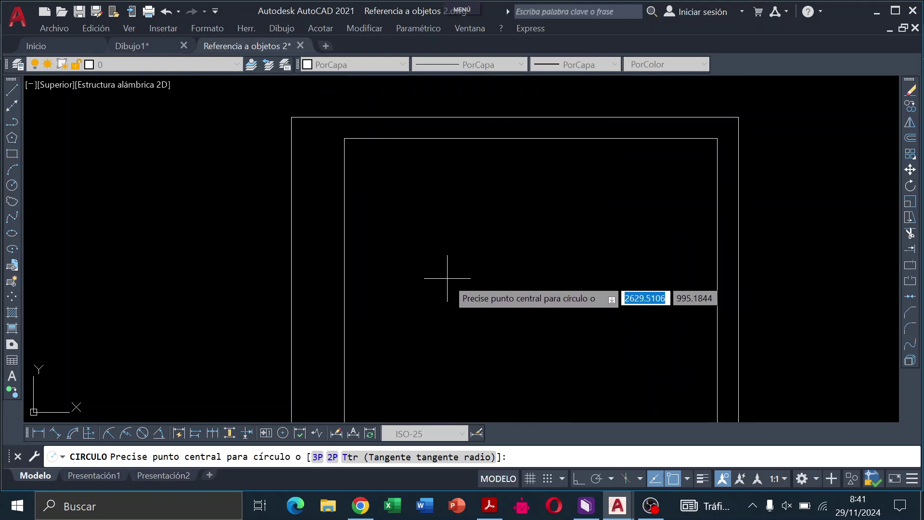
left_click(447, 278)
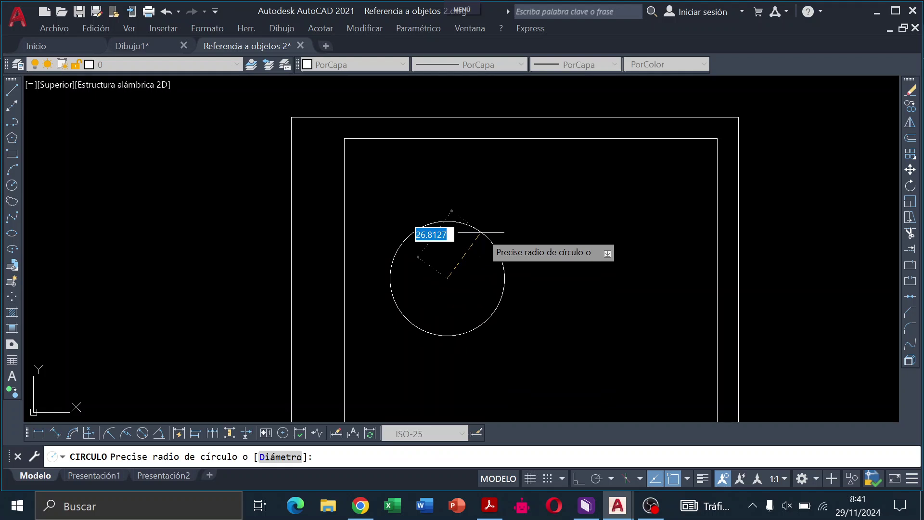
left_click(493, 512)
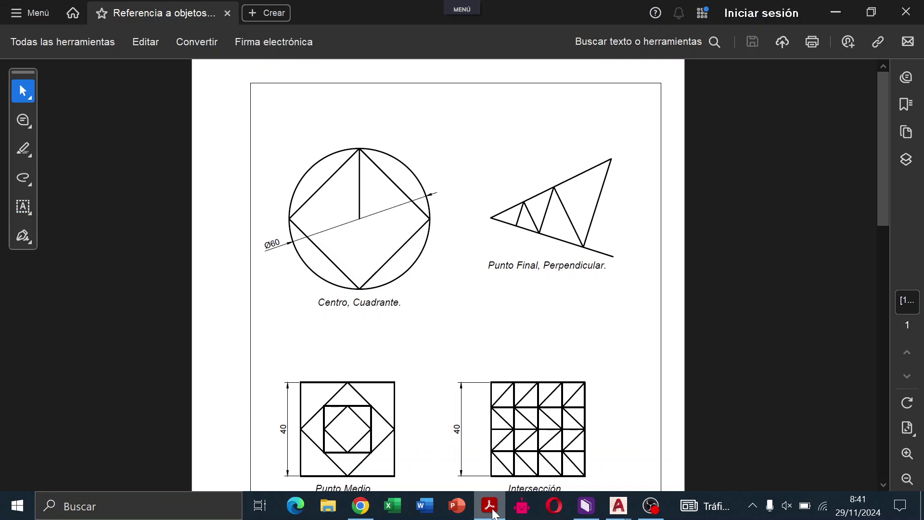
mouse_move(616, 506)
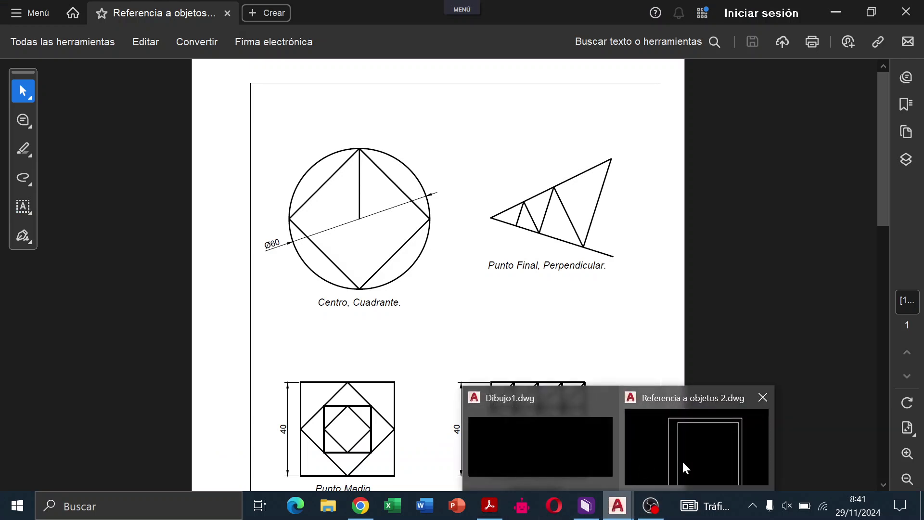
left_click(702, 462)
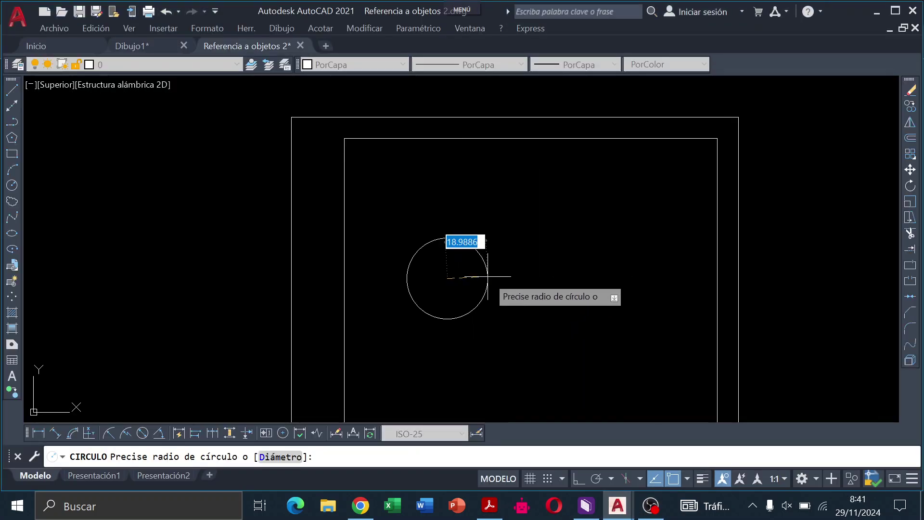
type("30")
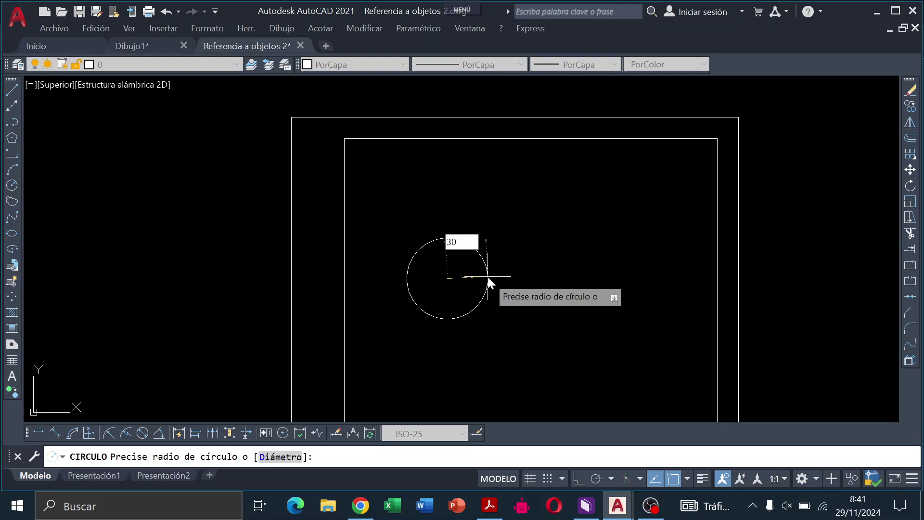
key("Return")
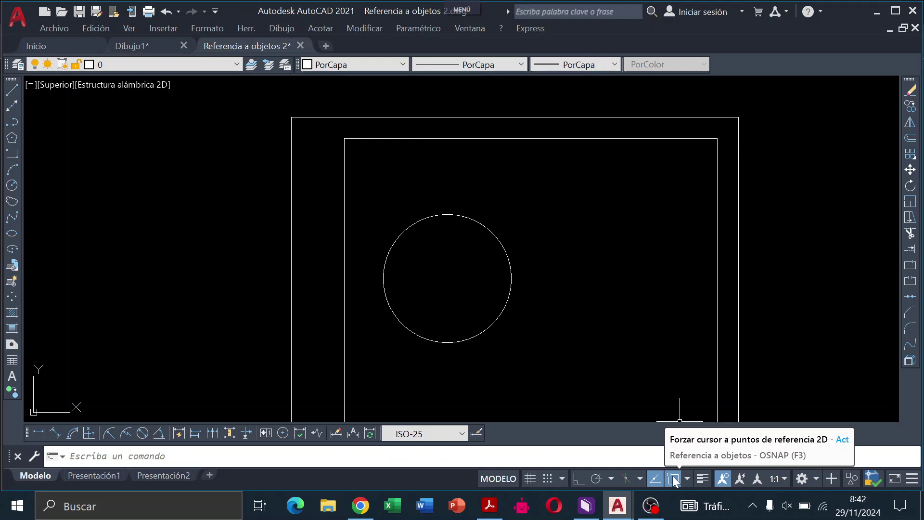
Add Cuadrante to the active object snaps alongside Centro, Intersección and Tangente.
left_click(672, 476)
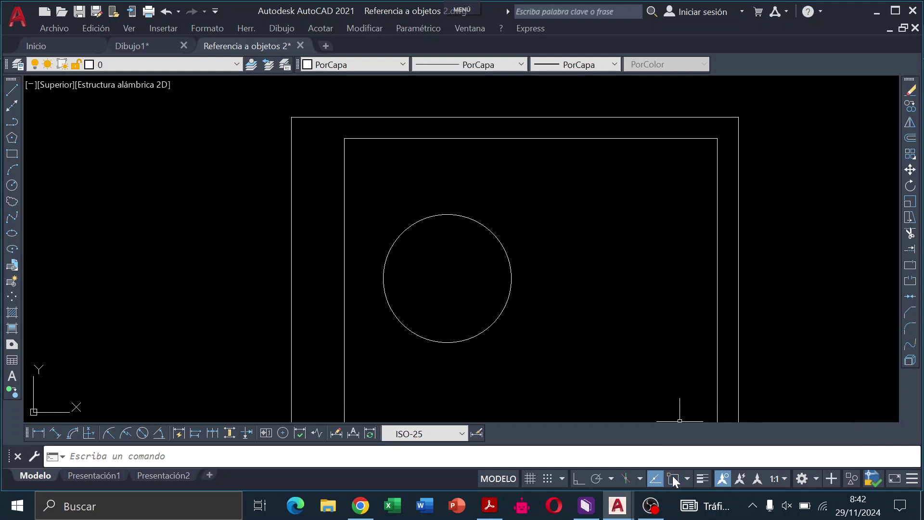
right_click(675, 480)
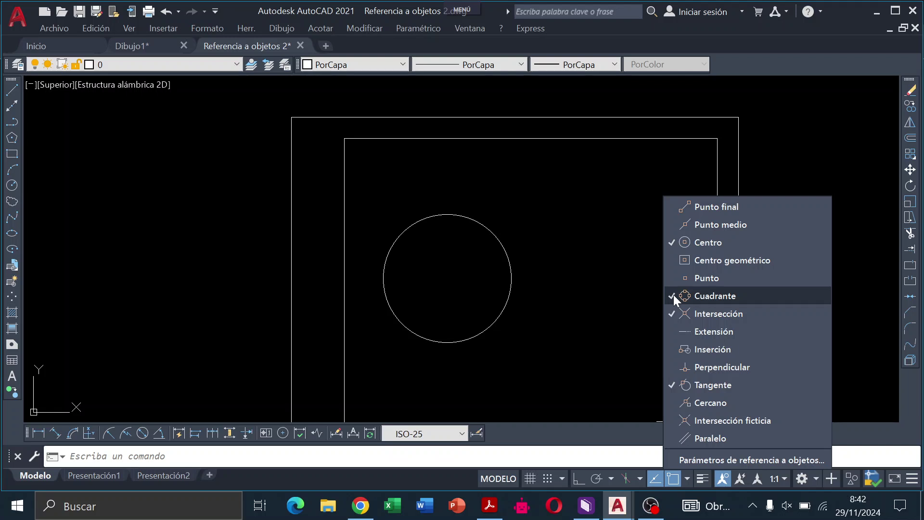
left_click(674, 296)
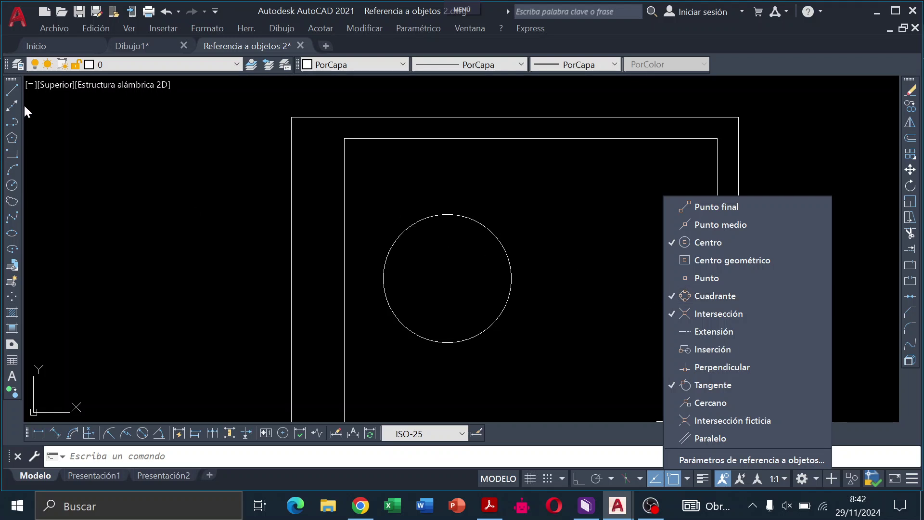
left_click(11, 97)
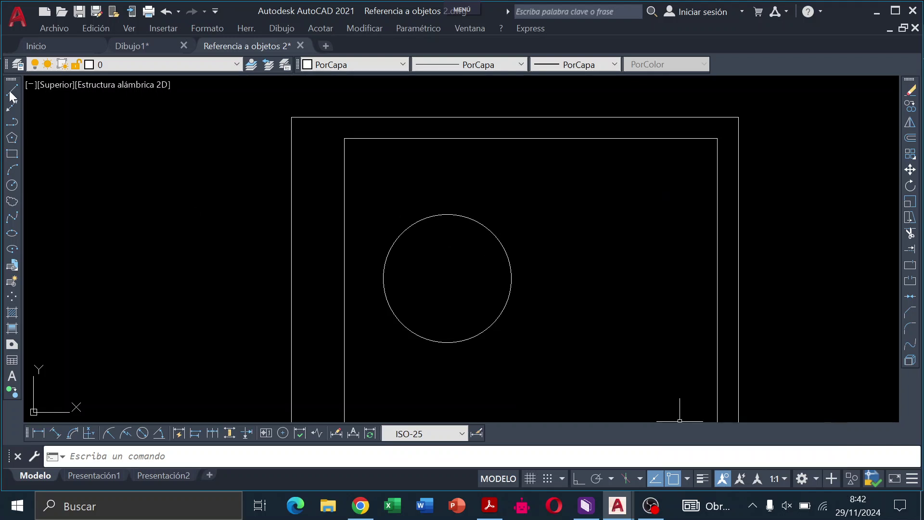
Draw a diamond of four lines joining the circle's top, left, bottom and right quadrants.
scroll(445, 226, "up", 2)
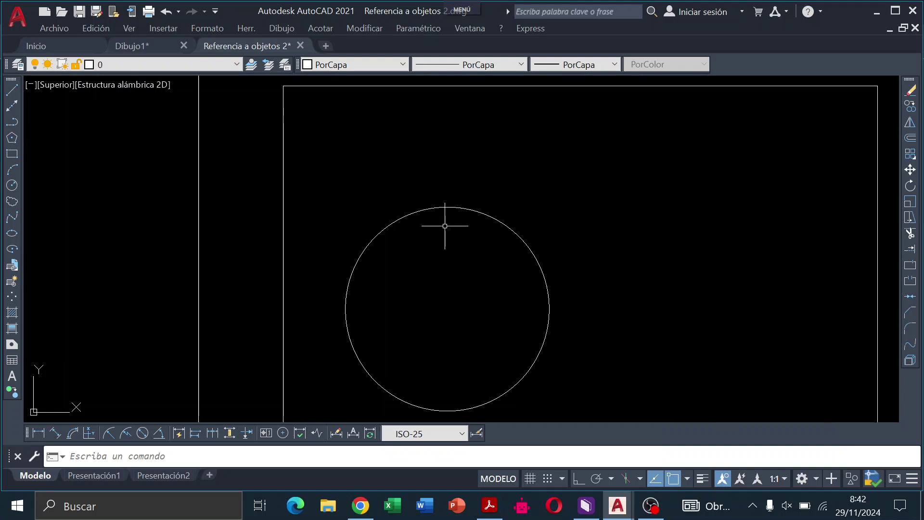
left_click(12, 93)
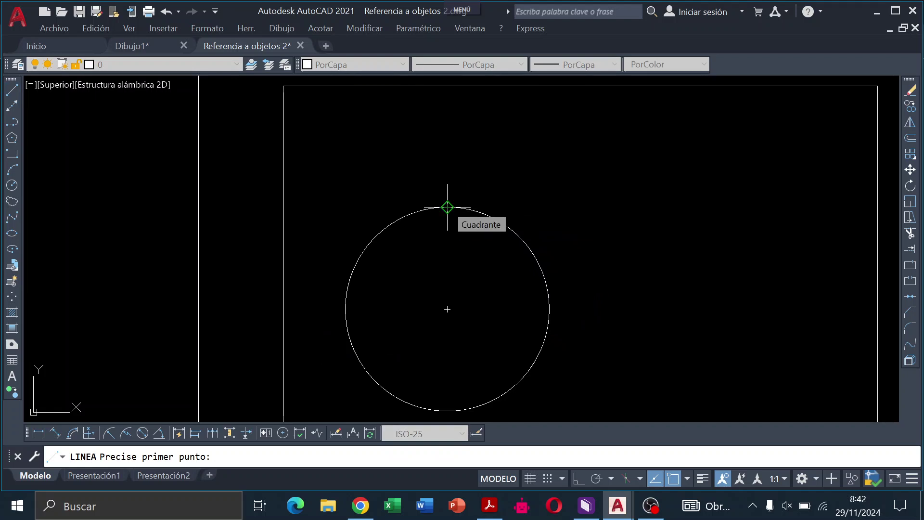
left_click(447, 207)
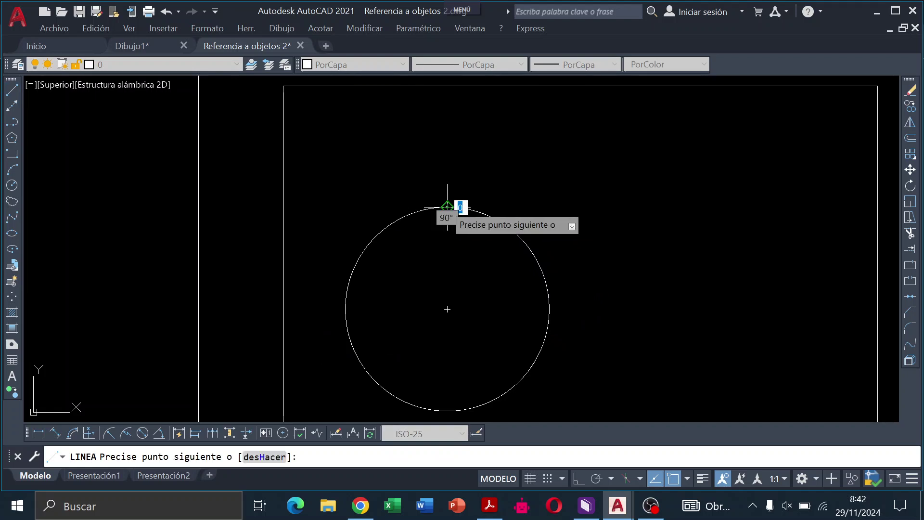
left_click(345, 309)
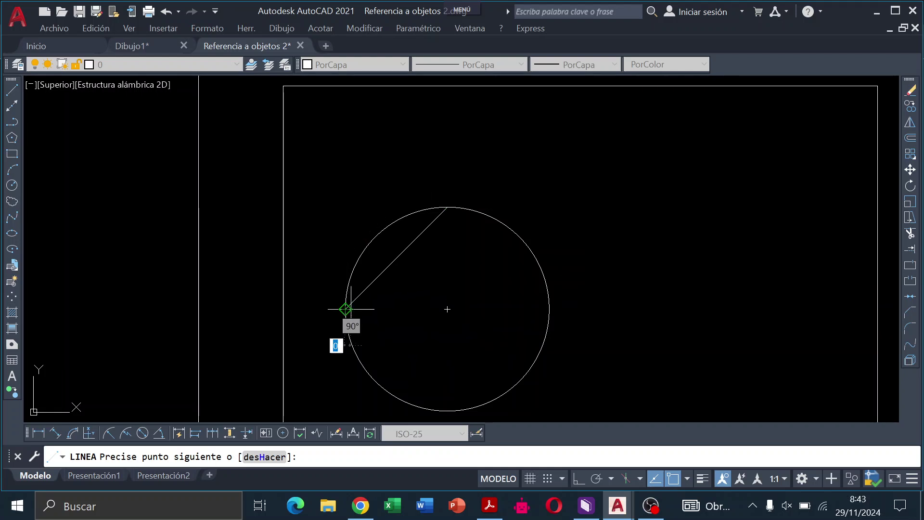
left_click(447, 411)
left_click(549, 310)
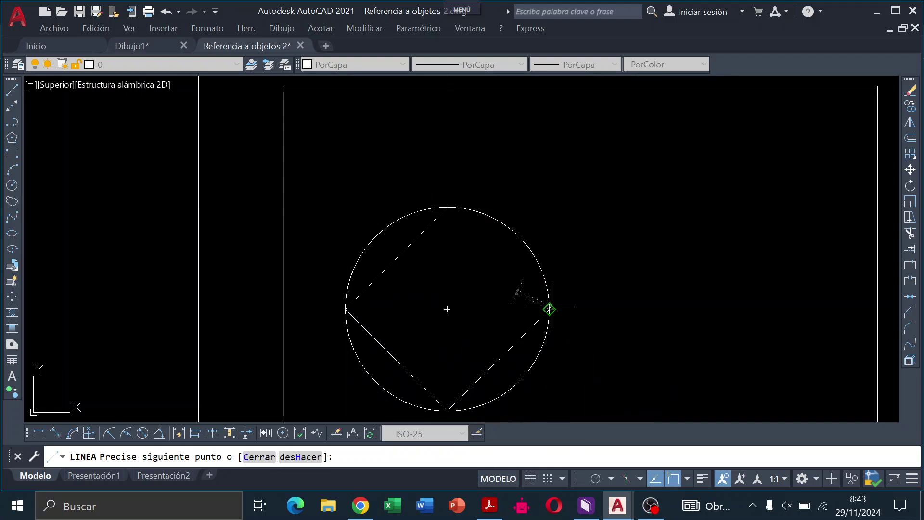
left_click(447, 207)
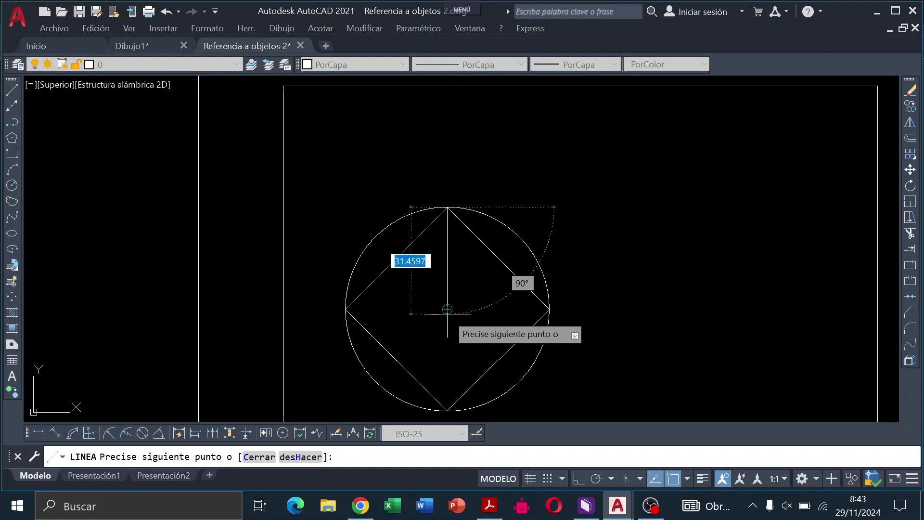
Continue a line from the top quadrant down to the circle's centre and recentre the view.
scroll(447, 309, "up", 2)
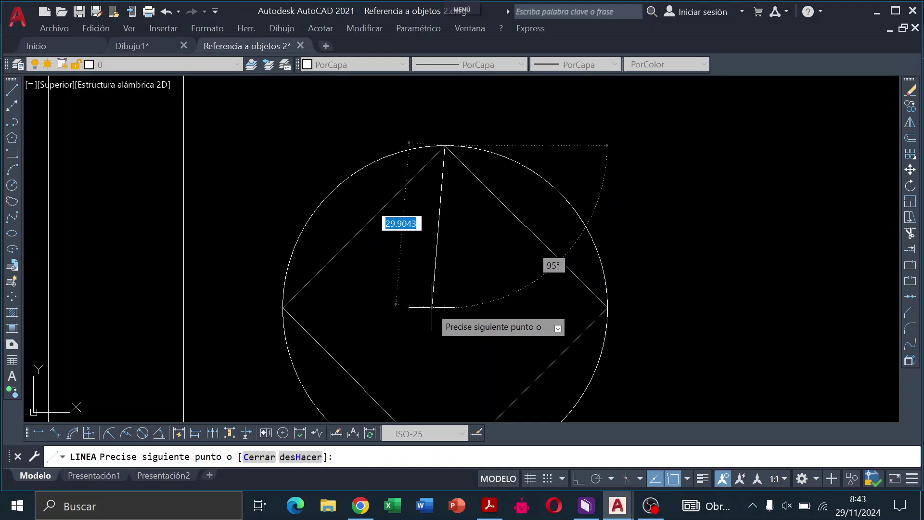
left_click(445, 307)
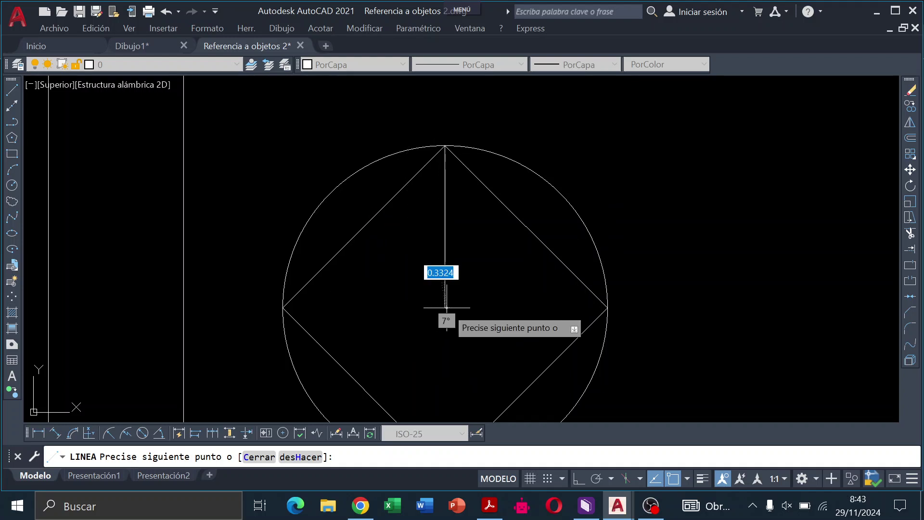
key("Escape")
scroll(583, 289, "down", 2)
mouse_move(588, 306)
middle_mouse_down()
mouse_move(583, 259)
mouse_move(607, 310)
middle_mouse_up()
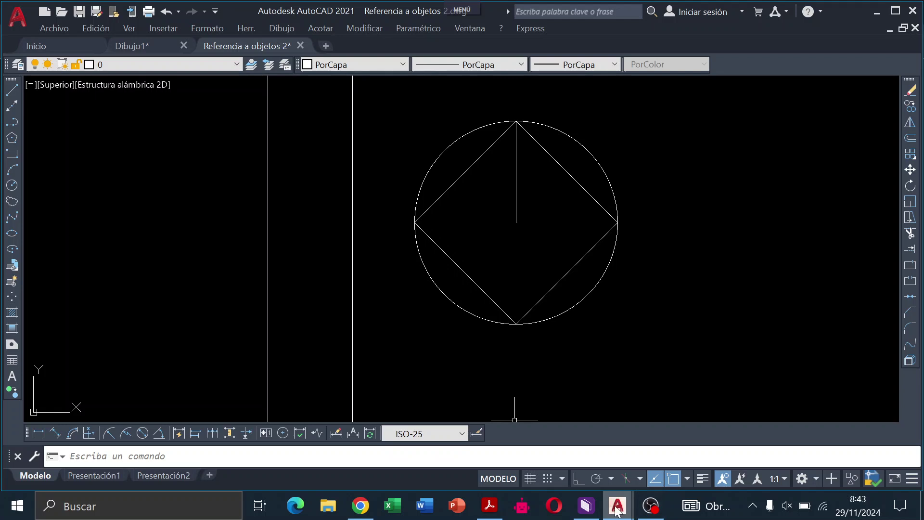
Recheck the reference sheet PDF, then start a multiline text label in AutoCAD.
left_click(490, 506)
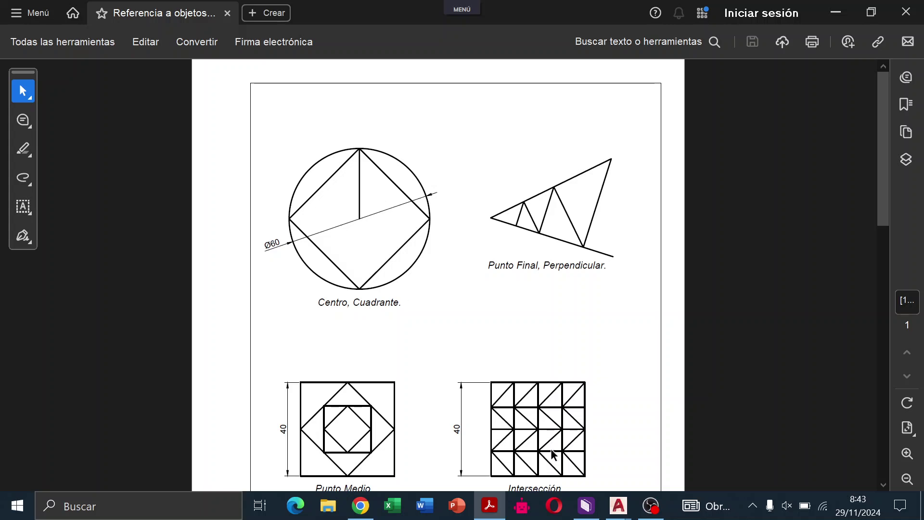
mouse_move(617, 506)
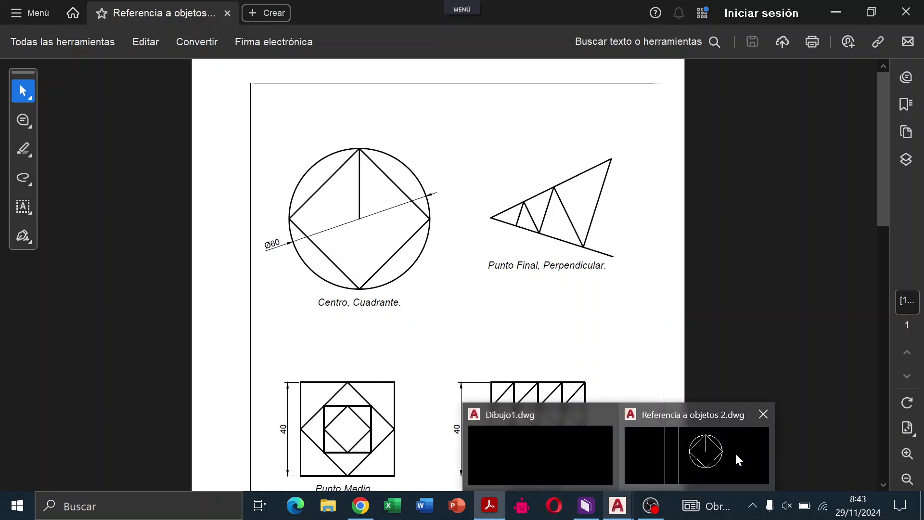
left_click(735, 451)
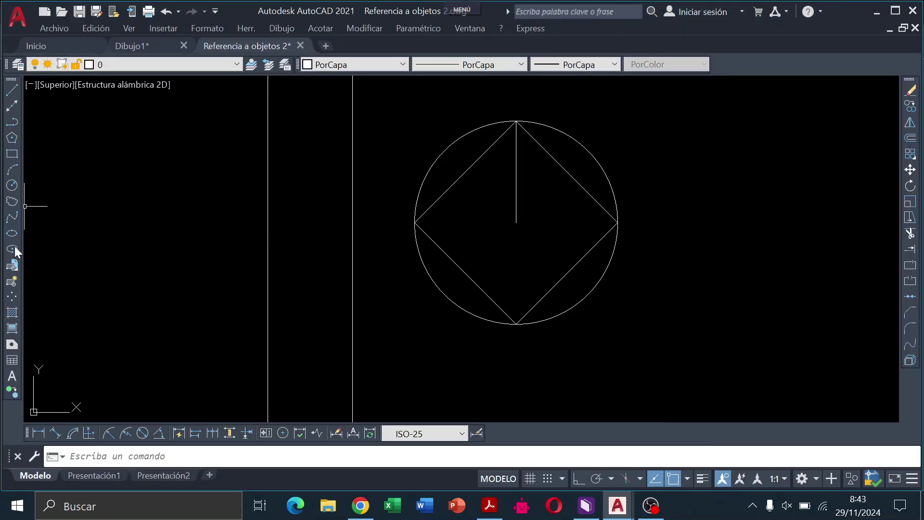
left_click(13, 377)
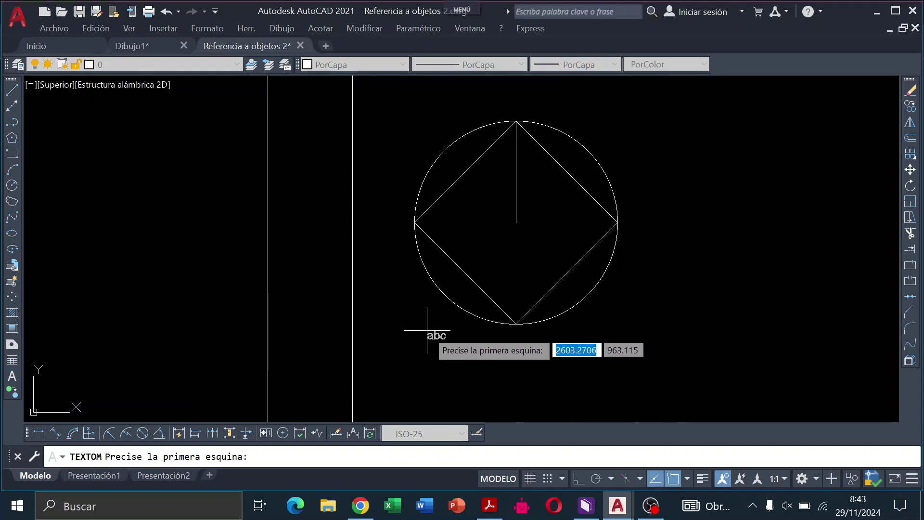
Write a height-3 'Centro, cuadrante' text label in a box below the circle.
left_click(672, 481)
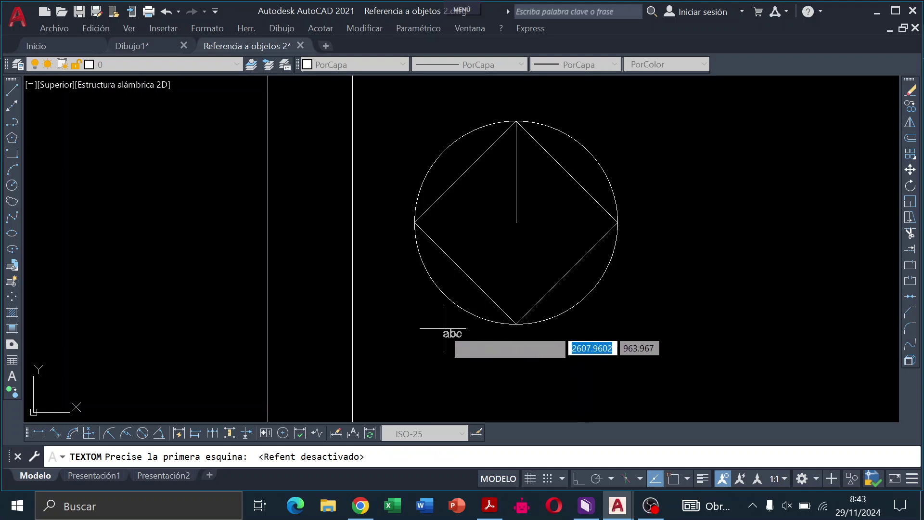
left_click(443, 329)
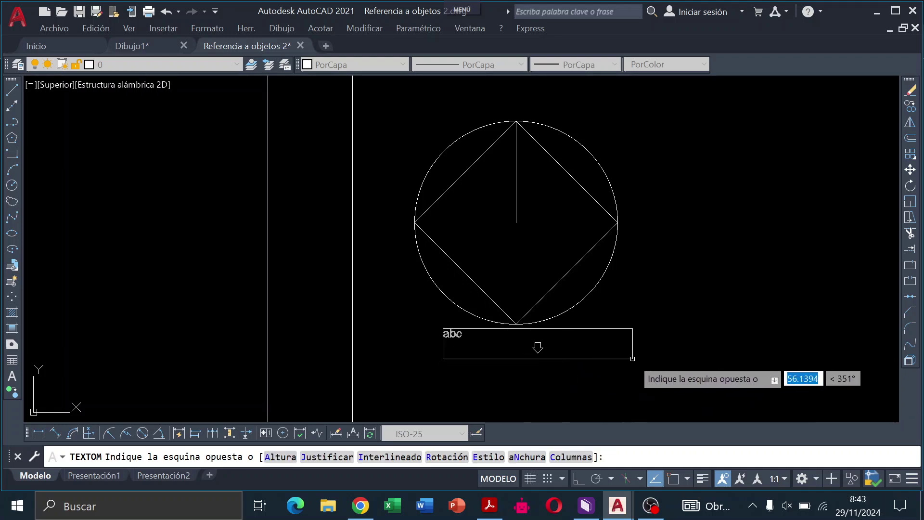
left_click(644, 359)
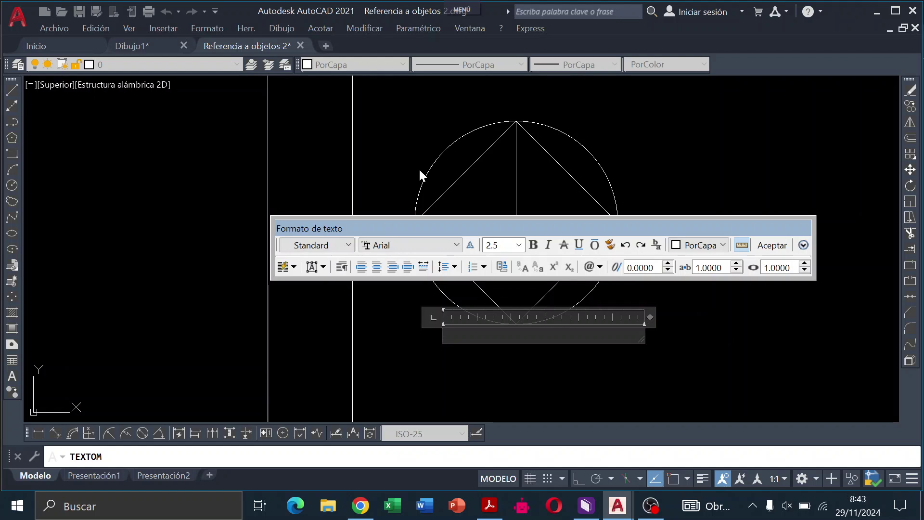
left_click(507, 240)
type("3")
left_click(472, 333)
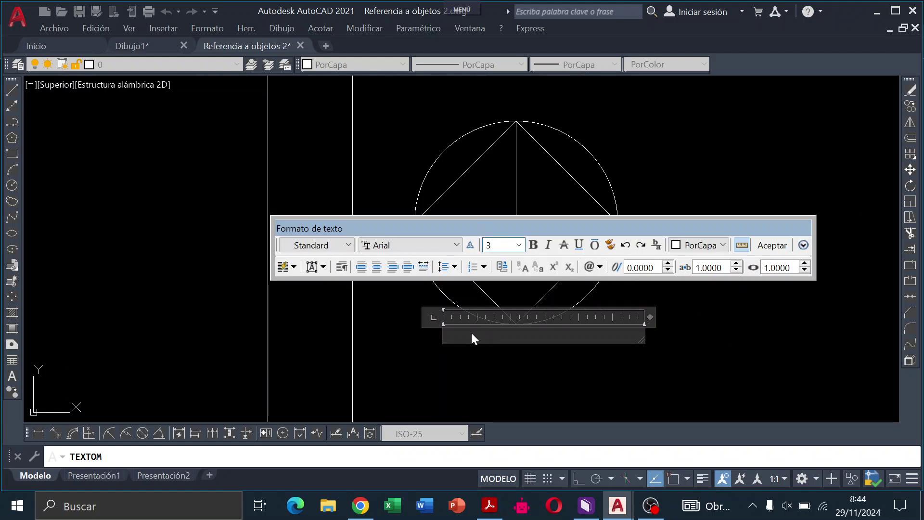
type("Cen")
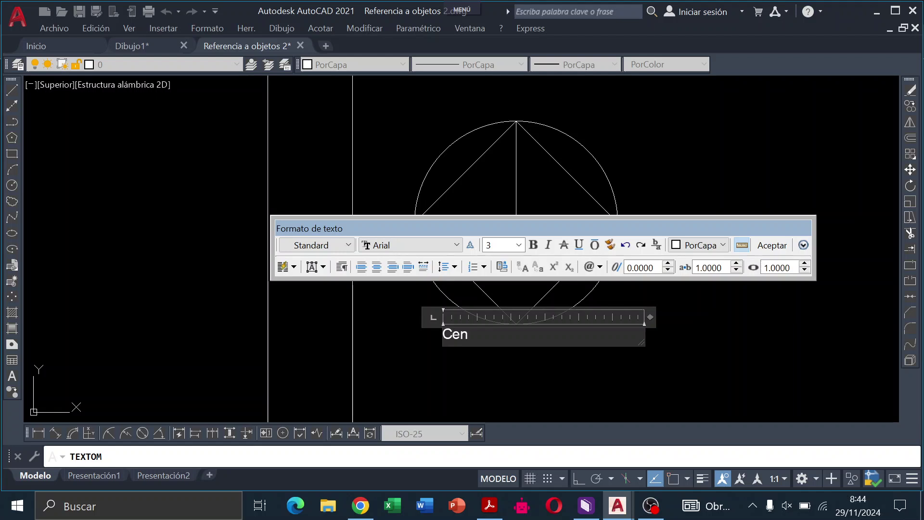
type("tro, cu")
type("adrante")
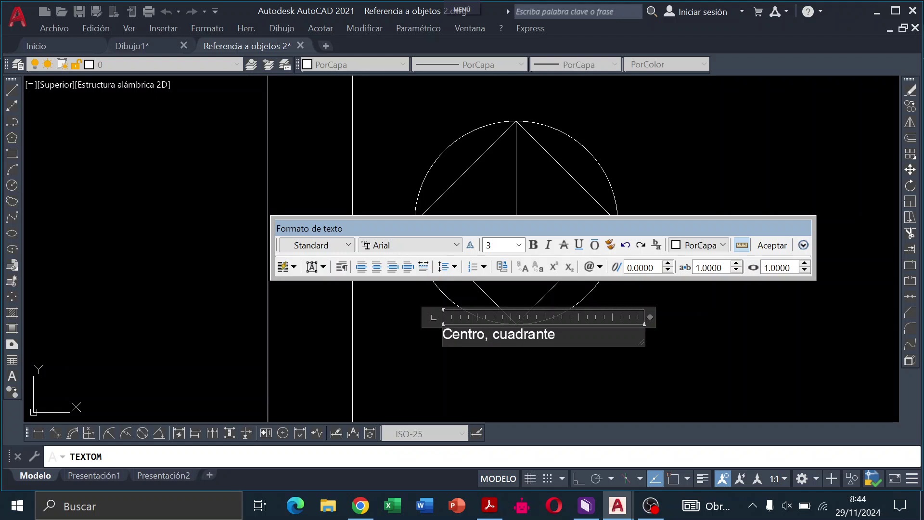
left_click(756, 246)
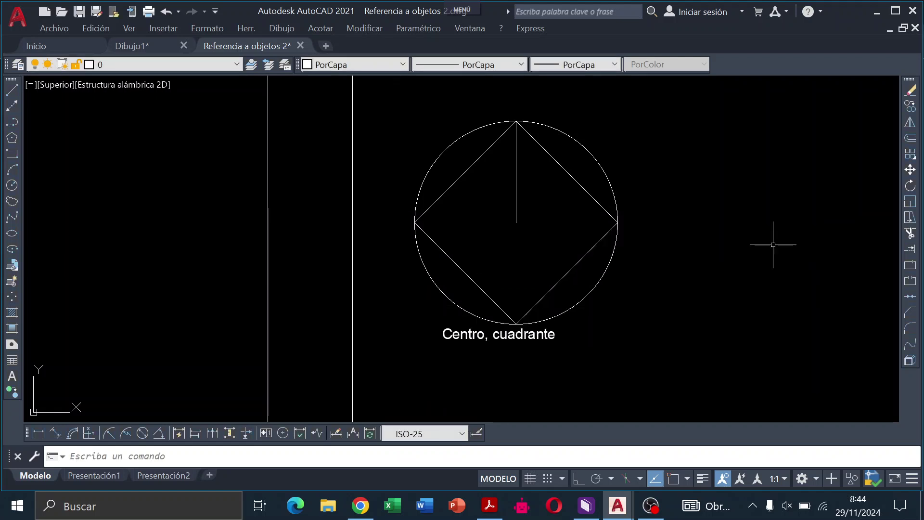
Move the 'Centro, cuadrante' label so it sits centred under the circle figure.
left_click(485, 336)
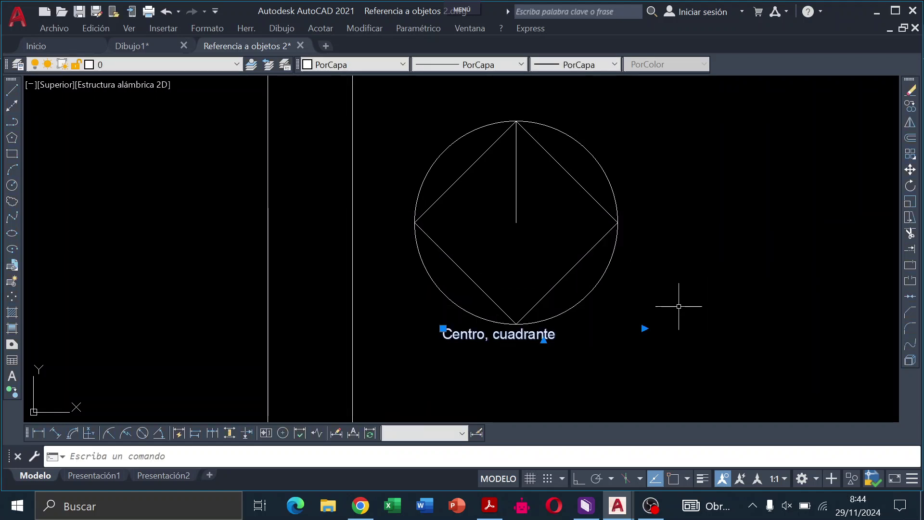
left_click(910, 169)
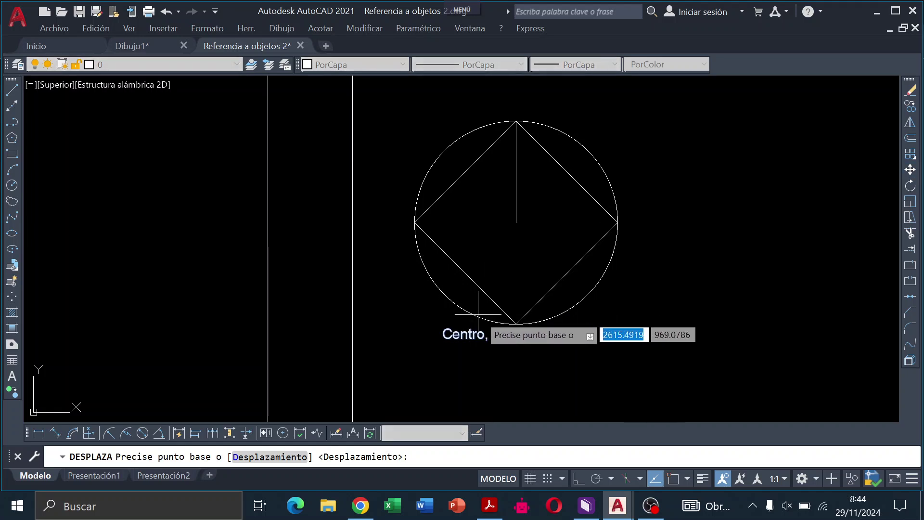
left_click(482, 332)
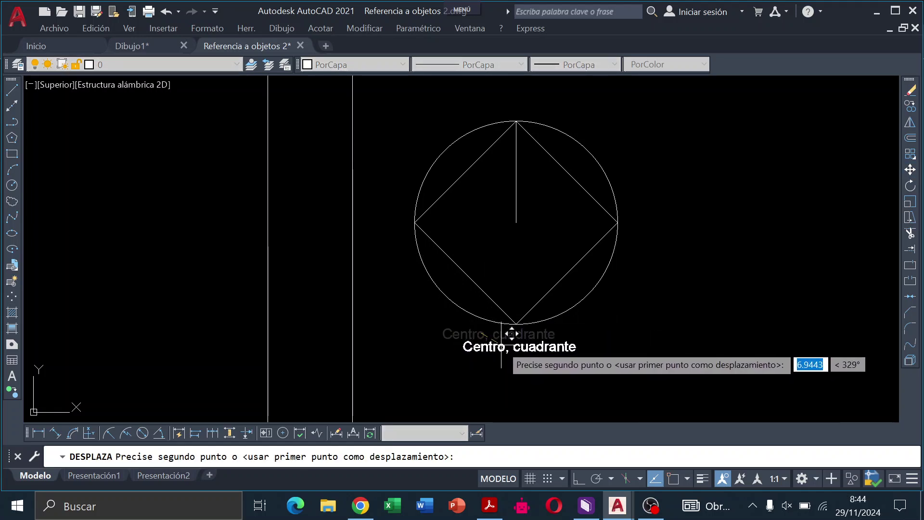
left_click(502, 345)
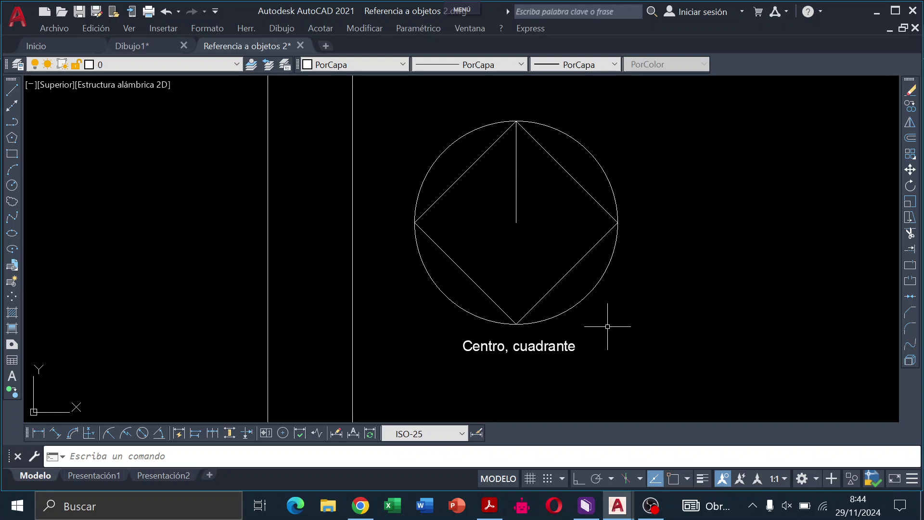
Put the circle, diamond and centre line on layer CONTORNO, briefly checking the lineweights.
left_click_drag(608, 327, 453, 139)
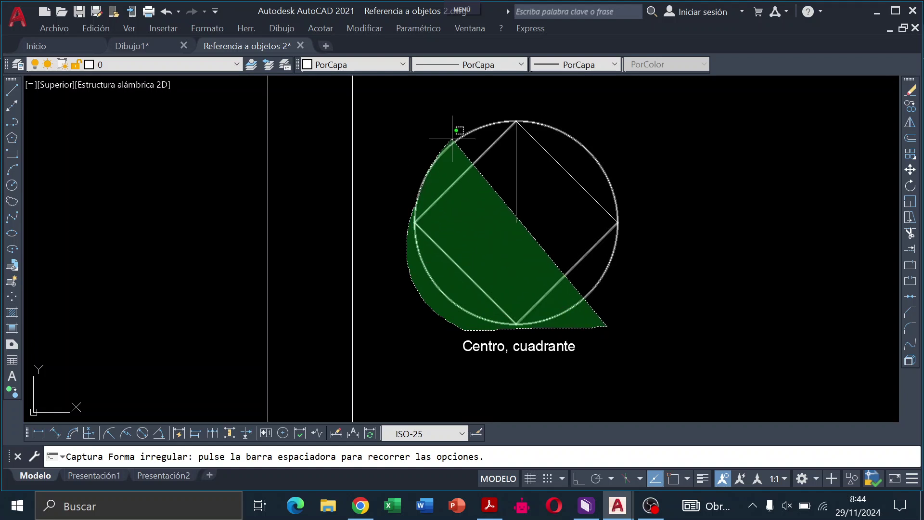
left_click_drag(453, 139, 640, 120)
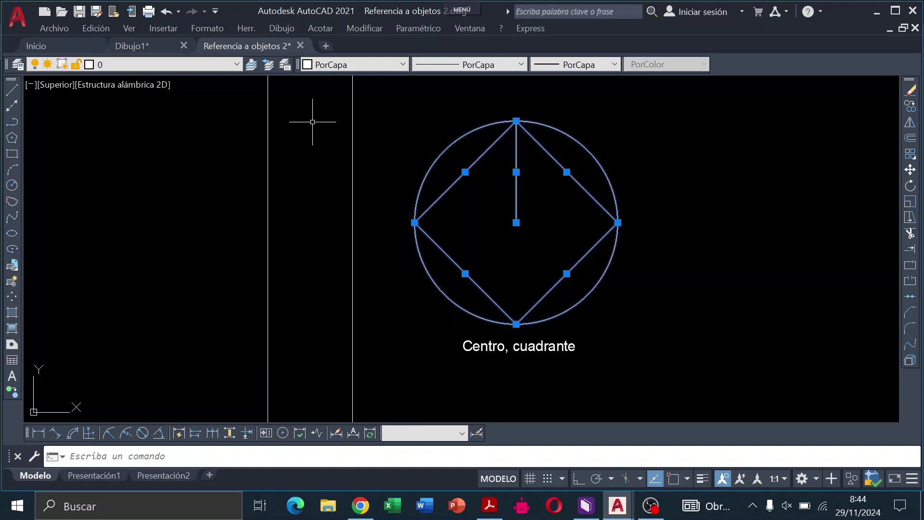
left_click(237, 65)
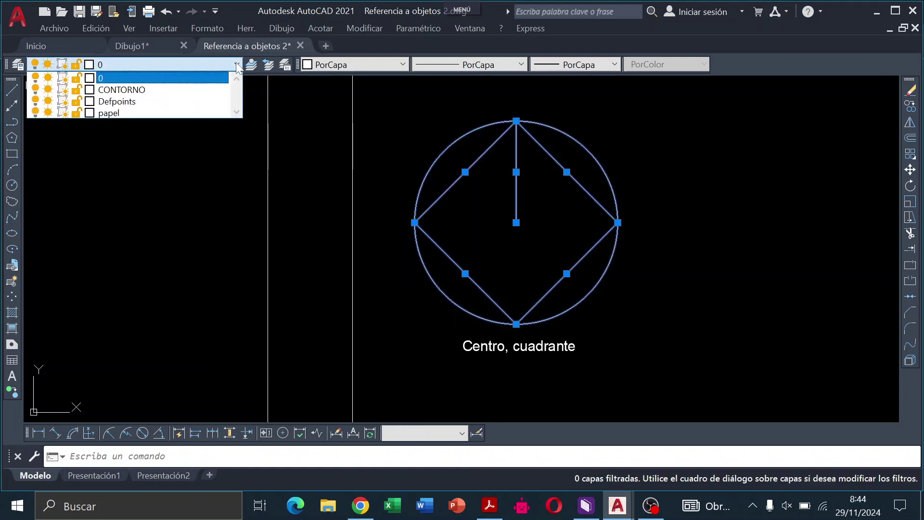
left_click(166, 89)
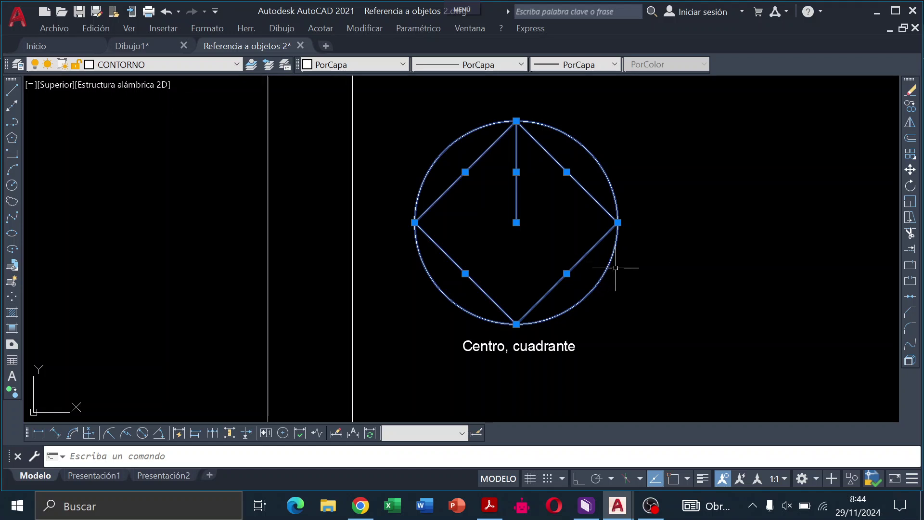
key("Escape")
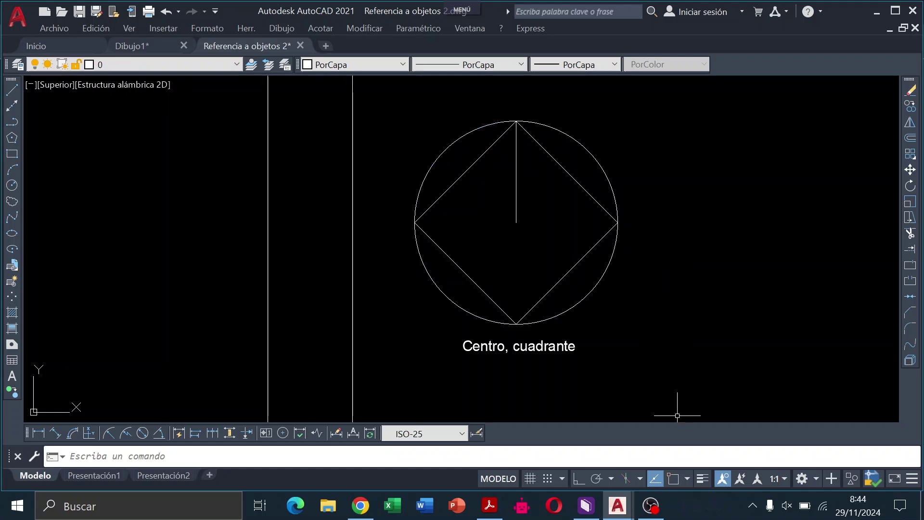
left_click(706, 481)
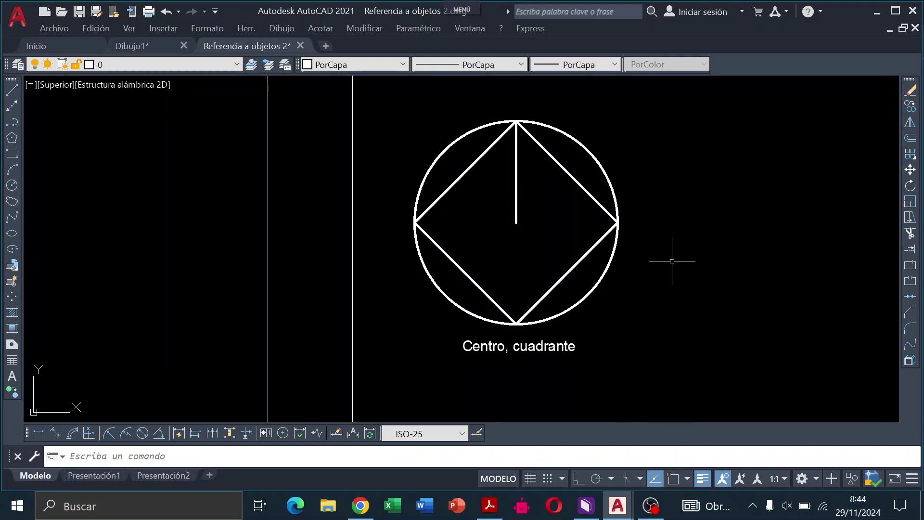
left_click(703, 480)
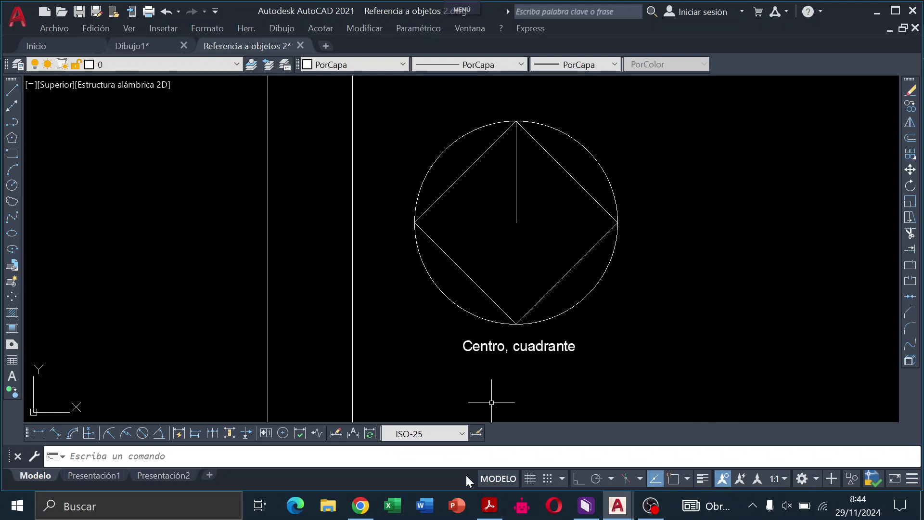
mouse_move(489, 506)
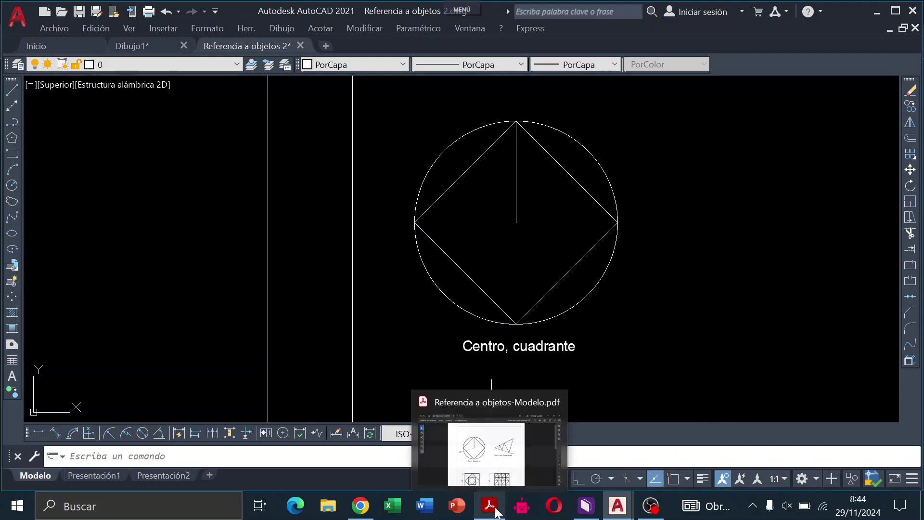
left_click(488, 448)
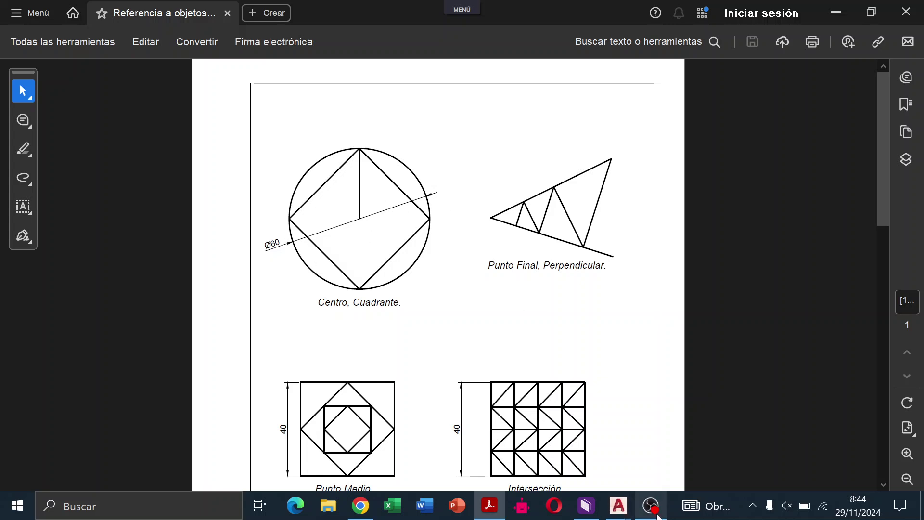
mouse_move(617, 505)
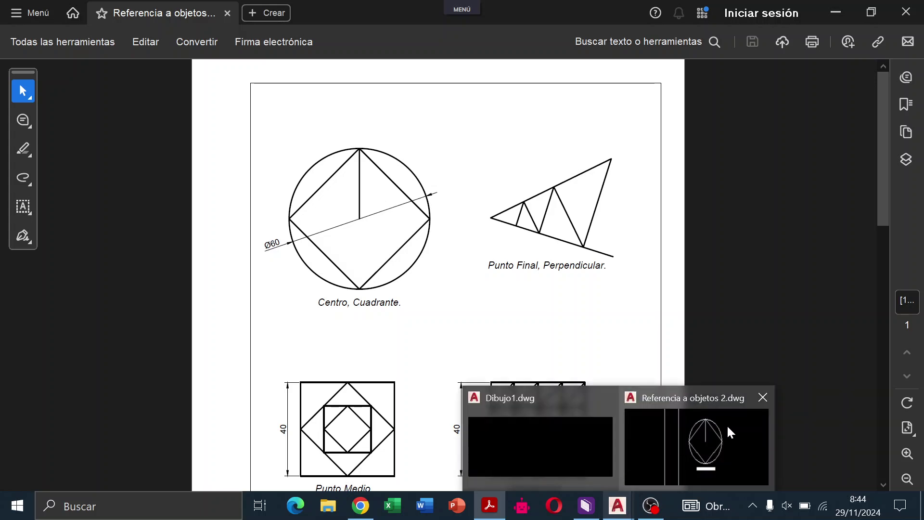
left_click(726, 424)
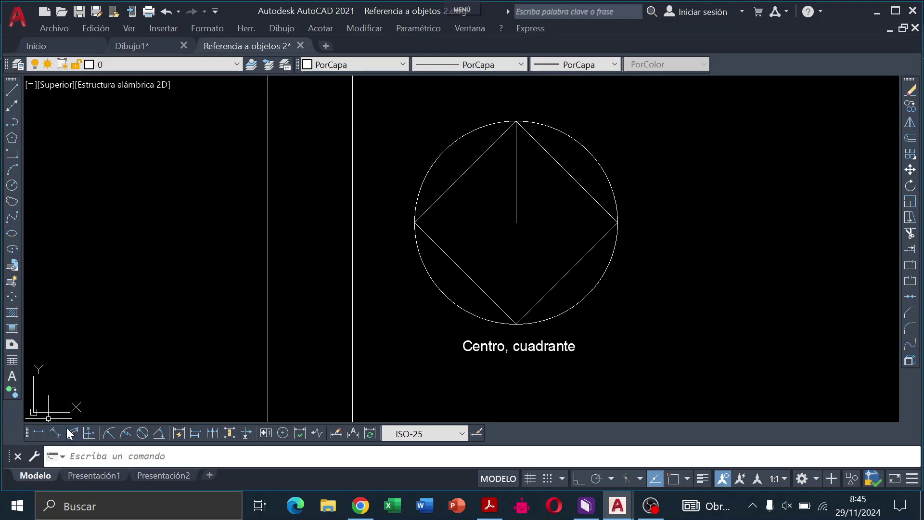
Glance at the toolbar list, then zoom out and pan so the whole sheet frame shows.
right_click(14, 84)
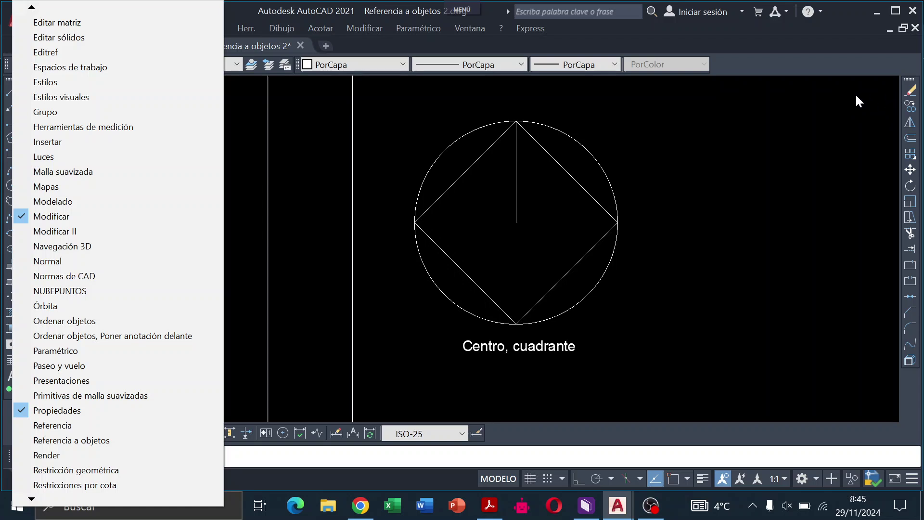
left_click(640, 103)
scroll(608, 218, "down", 2)
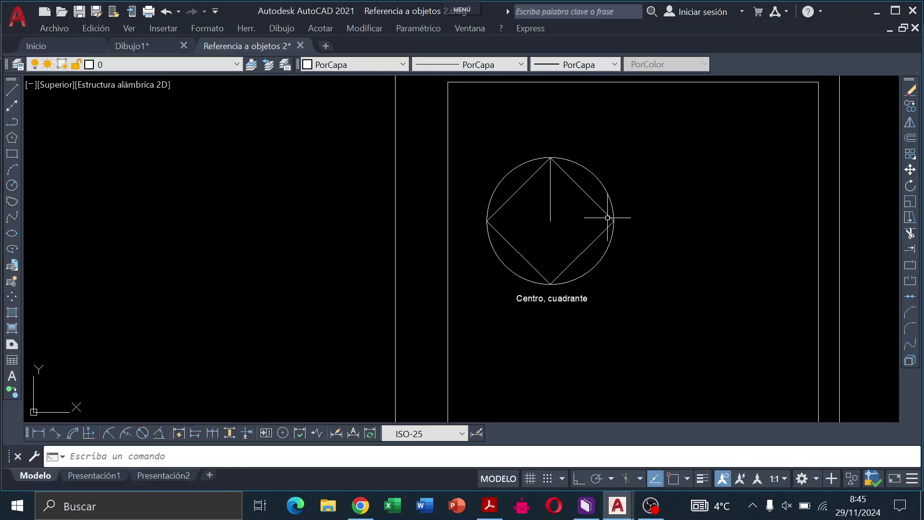
scroll(608, 218, "down", 2)
middle_click_drag(666, 258, 525, 226)
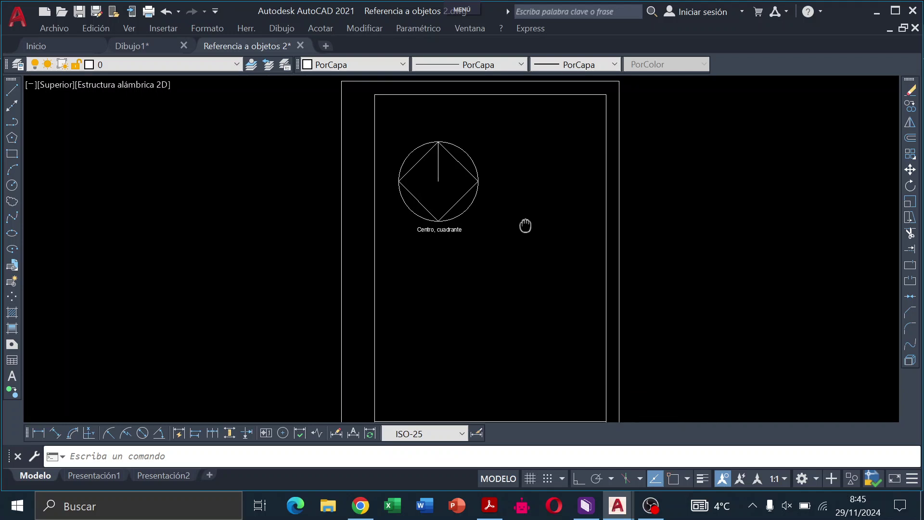
middle_click_drag(532, 185, 516, 218)
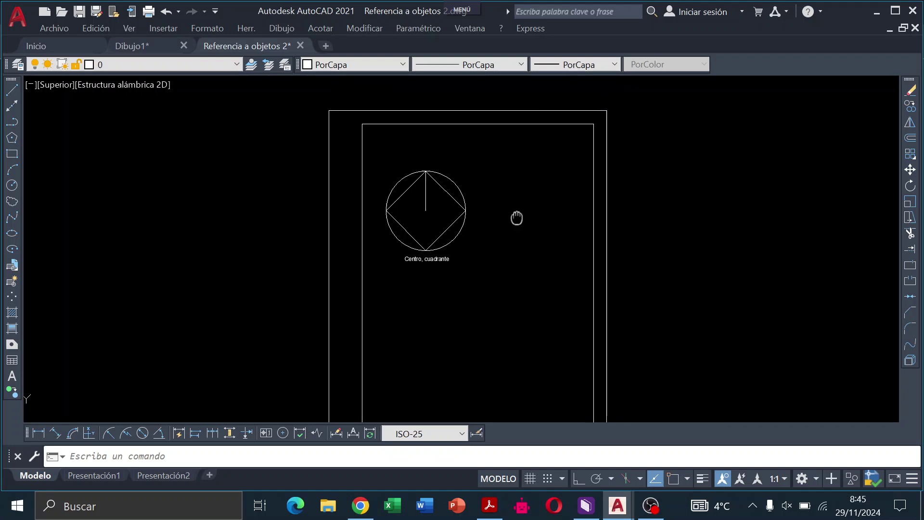
left_click(490, 506)
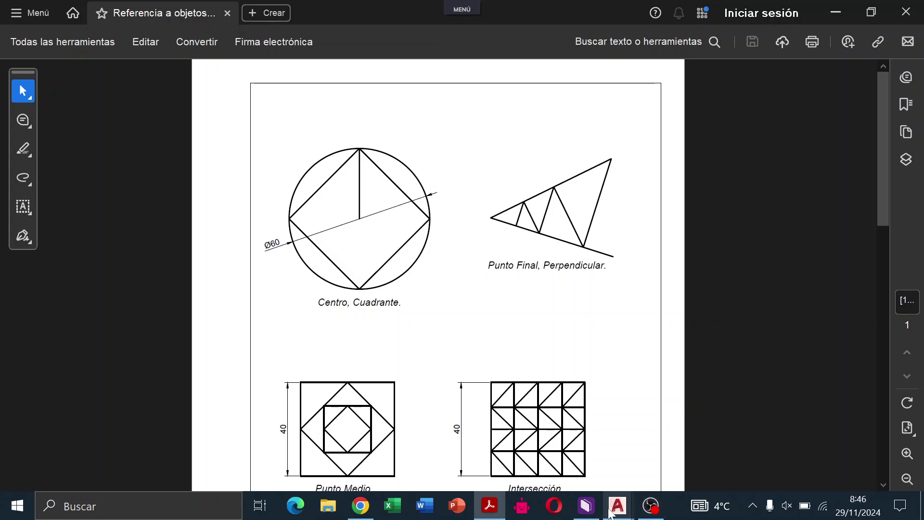
Draw a sloping line running down to the right beside the circle and rhombus.
mouse_move(617, 506)
left_click(702, 443)
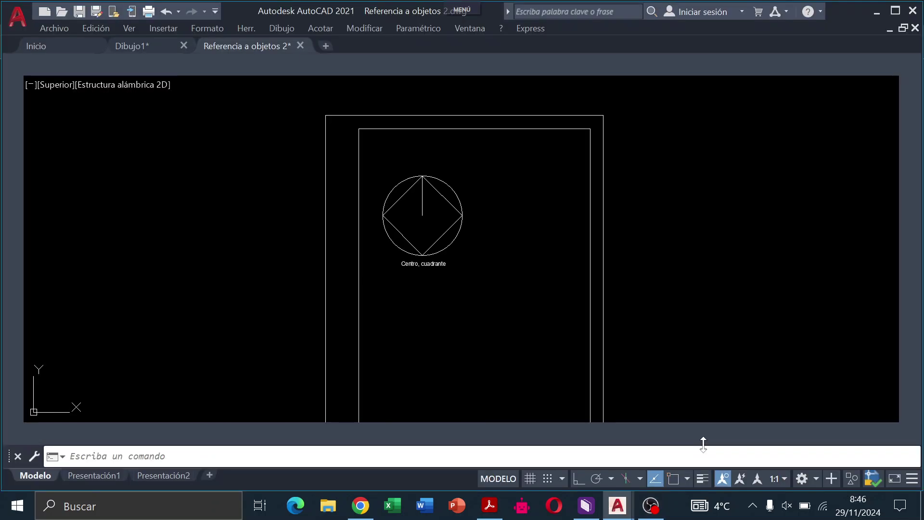
left_click(13, 94)
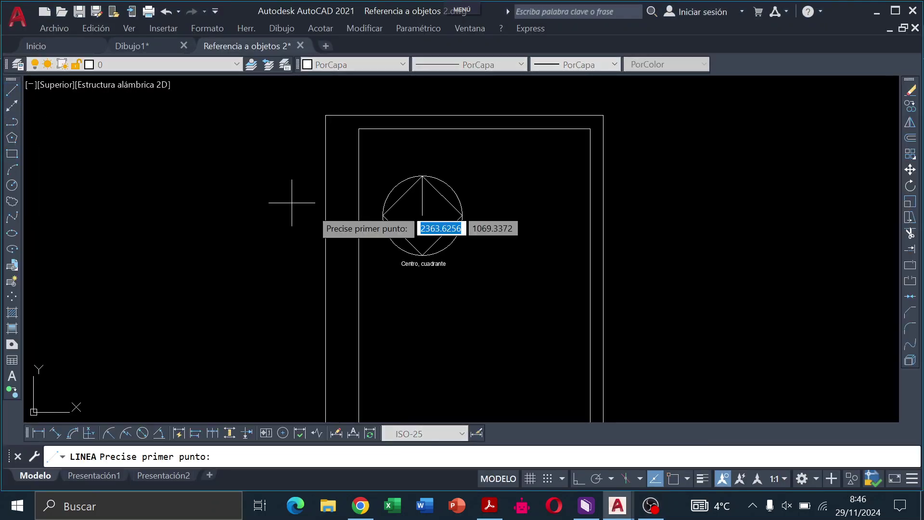
scroll(454, 212, "up", 1)
scroll(568, 234, "up", 3)
scroll(597, 269, "up", 1)
middle_click_drag(597, 268, 539, 293)
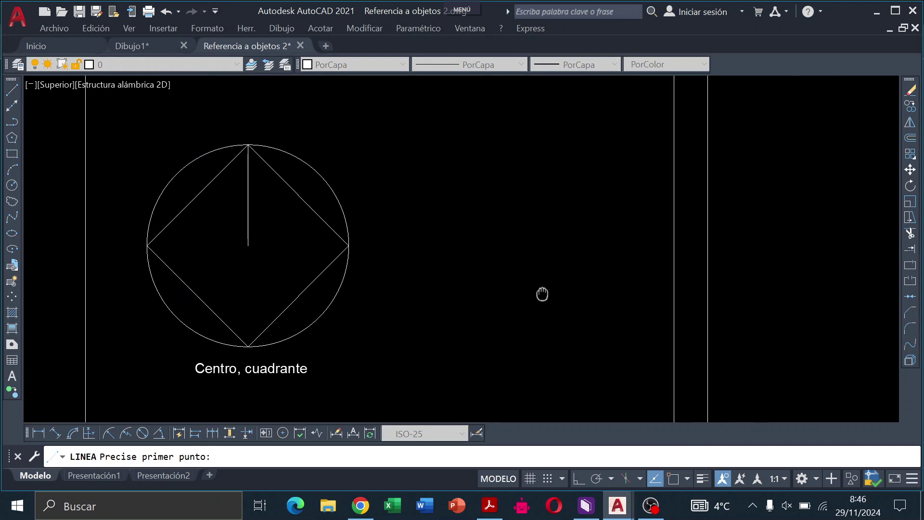
left_click(441, 254)
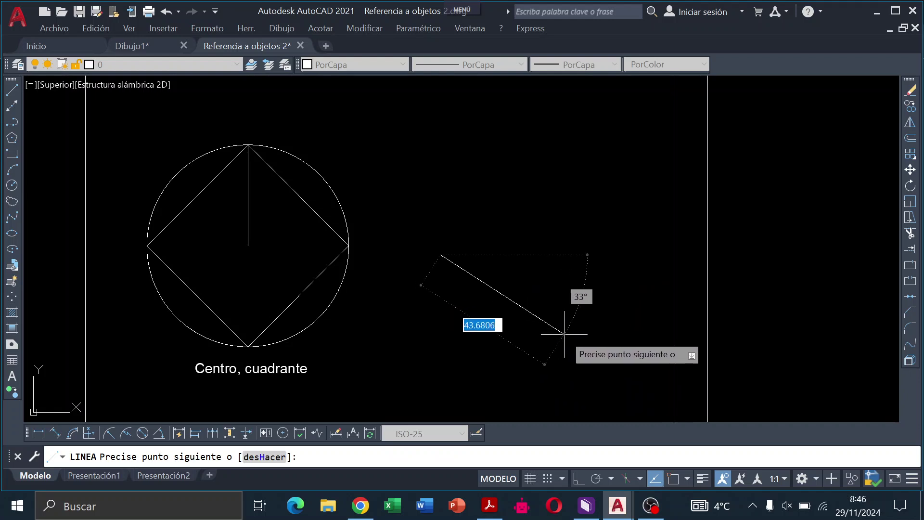
left_click(618, 328)
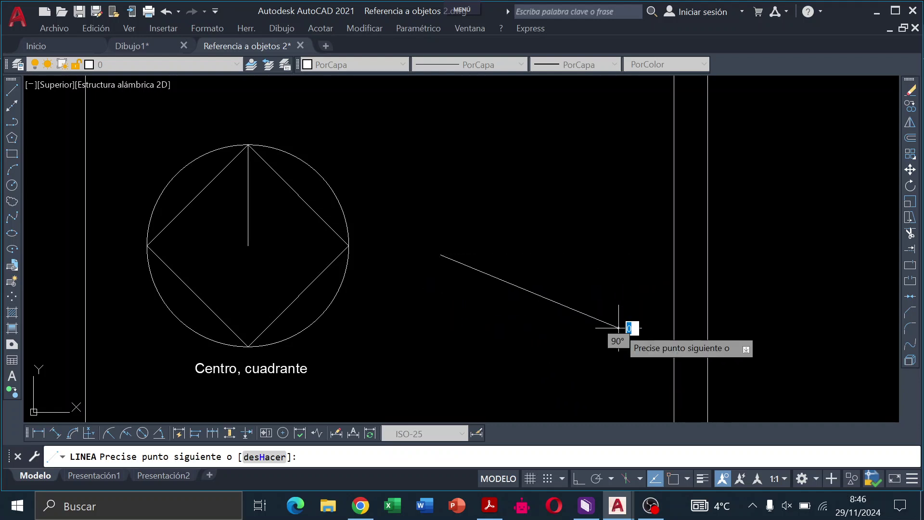
key("Return")
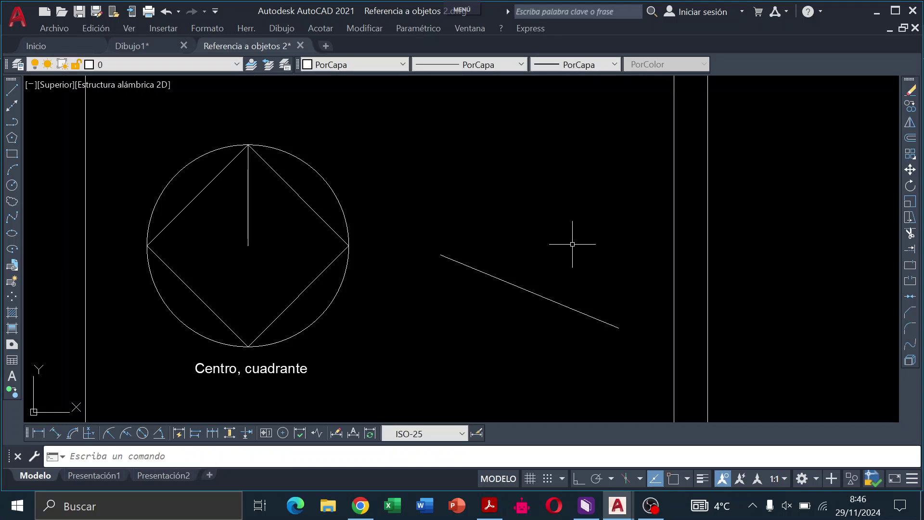
Turn on Object Snap and review its snap modes, cancelling a misplaced line.
key("Return")
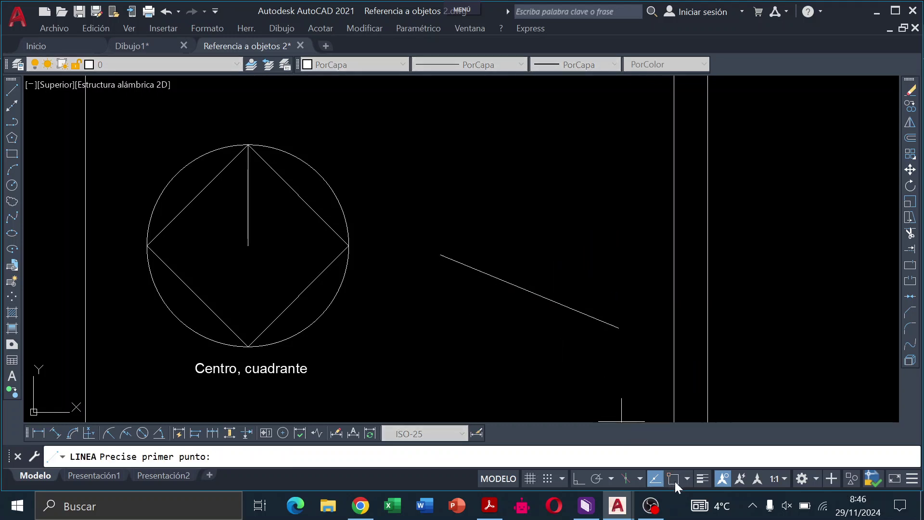
left_click(673, 479)
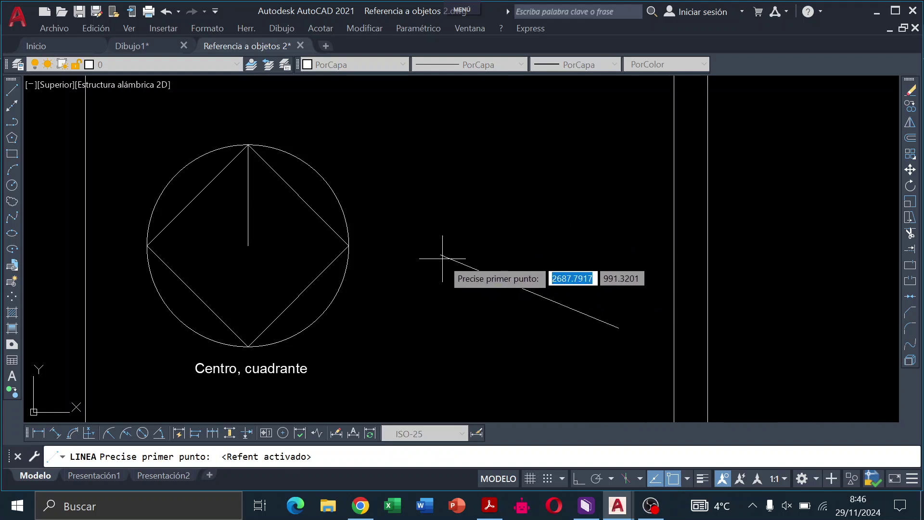
right_click(672, 479)
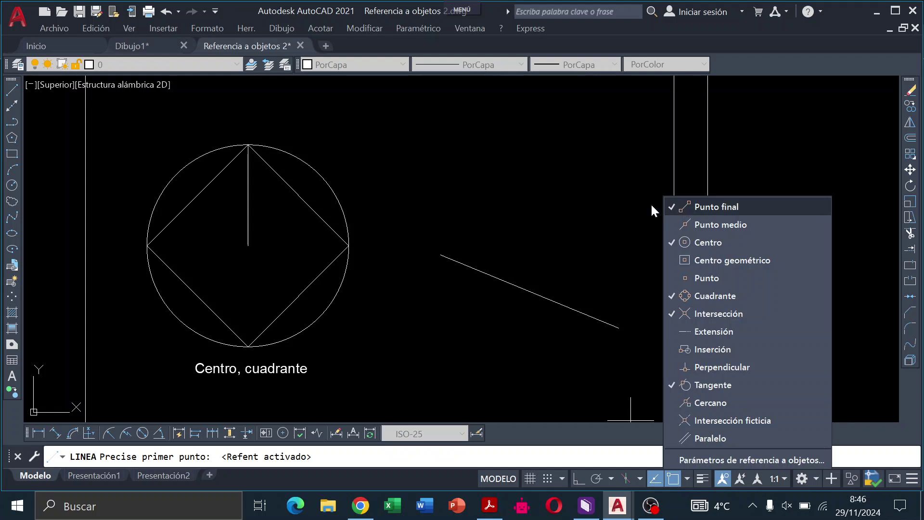
left_click(495, 211)
left_click(619, 328)
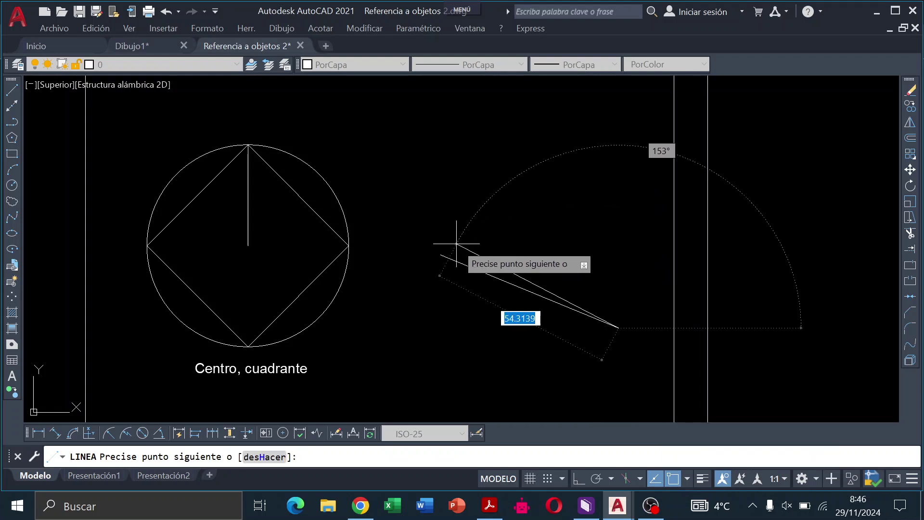
key("Escape")
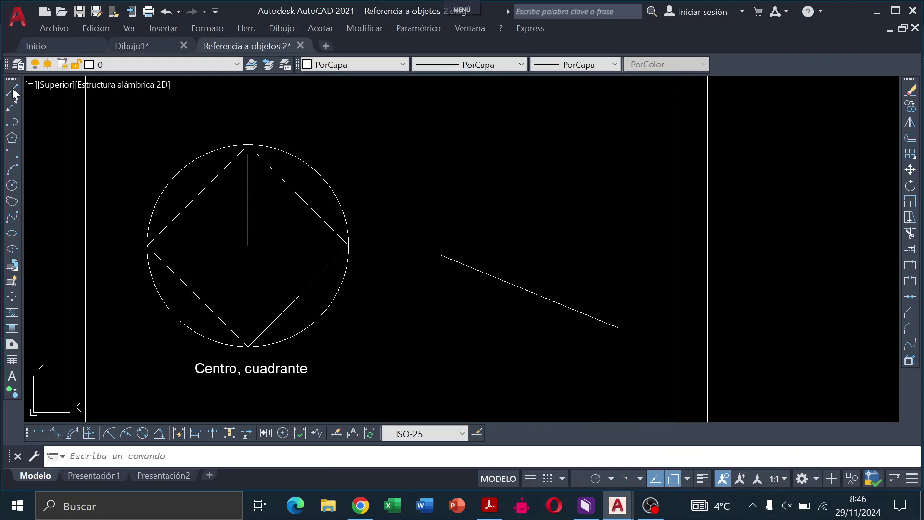
Draw the angle's second side from the sloping line's left end up to the right.
left_click(12, 90)
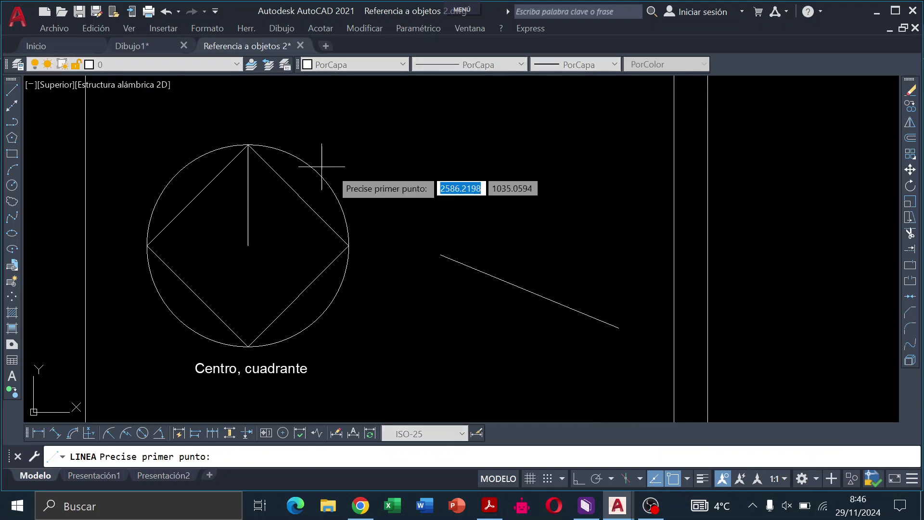
left_click(440, 254)
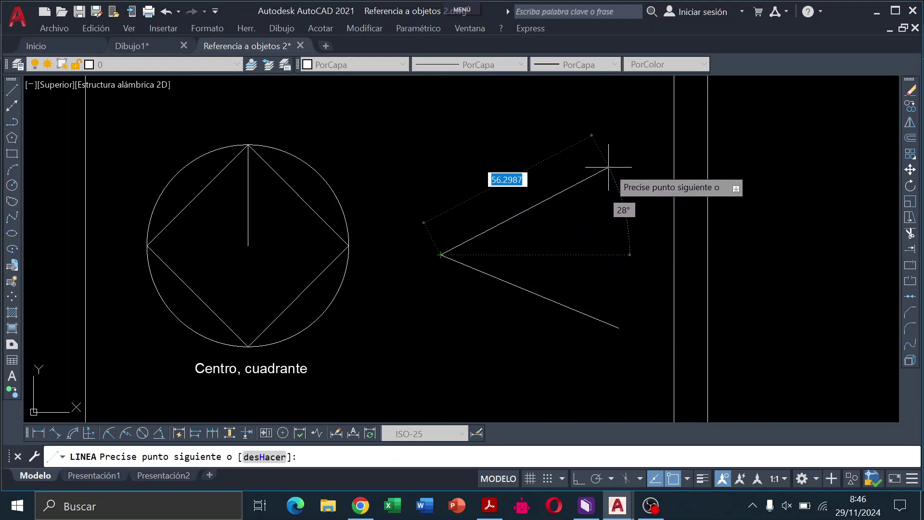
left_click(614, 170)
key("Return")
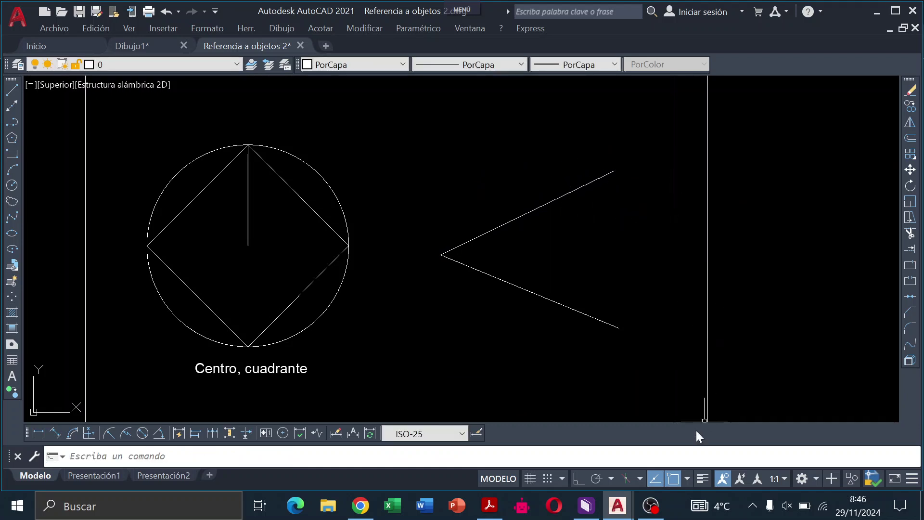
right_click(672, 478)
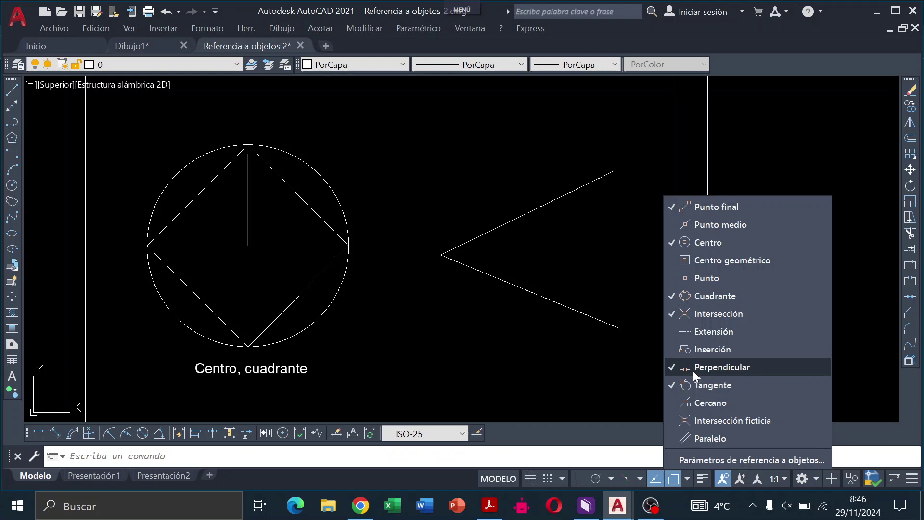
Enable the Perpendicular object snap, check the reference PDF, and return to the drawing.
left_click(490, 506)
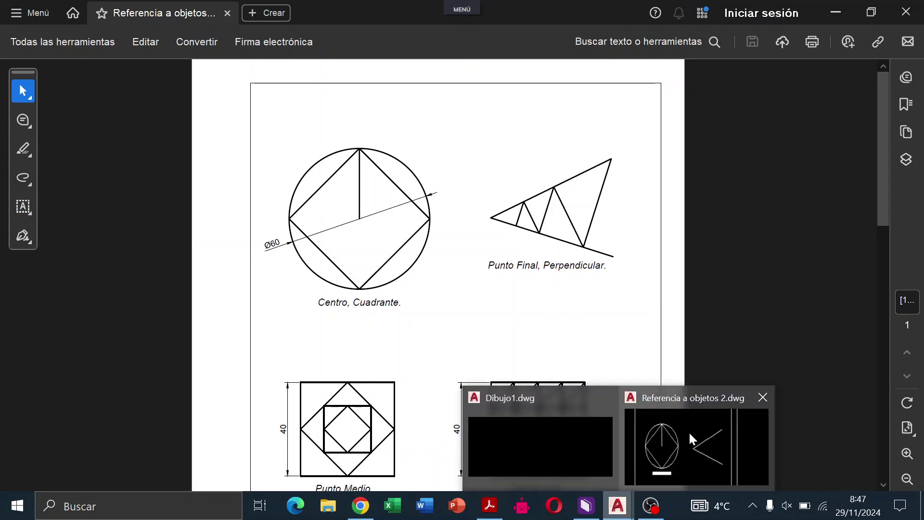
left_click(688, 431)
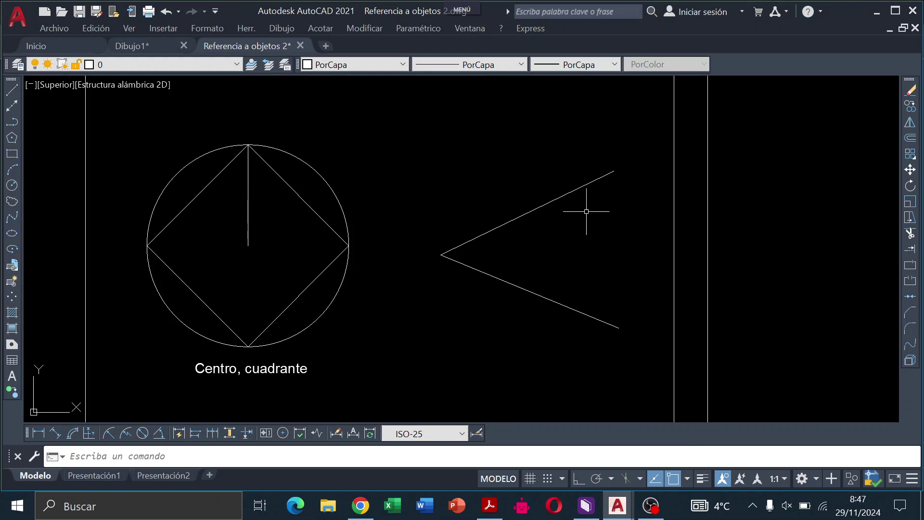
Draw three perpendicular zigzag segments between the angle's sides, starting from the top end.
left_click(10, 93)
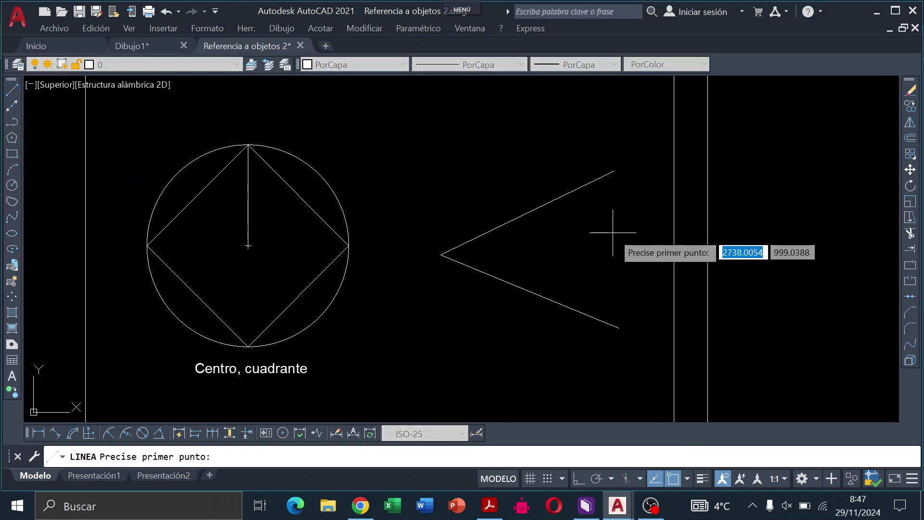
left_click(614, 171)
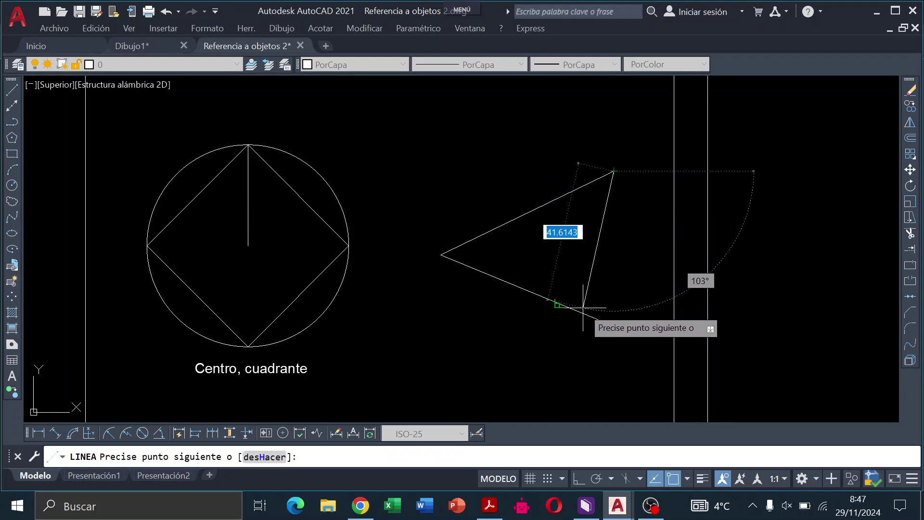
left_click(559, 304)
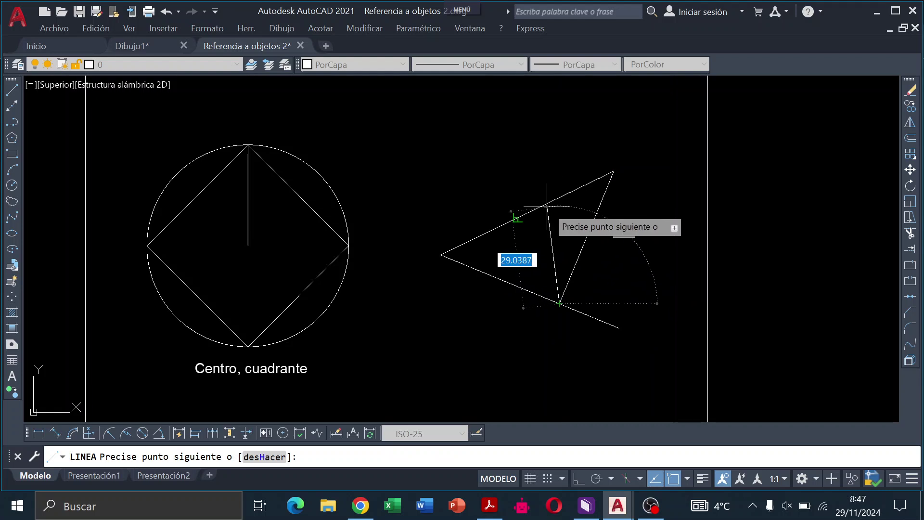
left_click(518, 218)
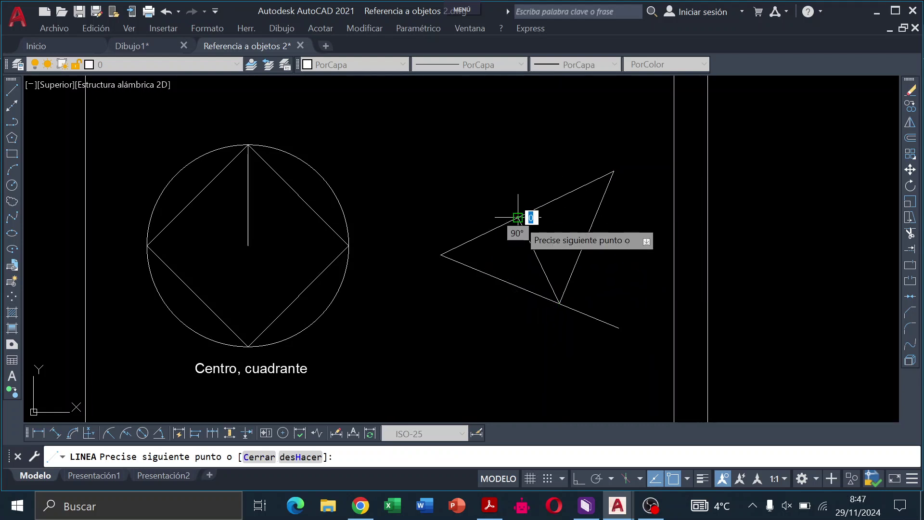
left_click(492, 277)
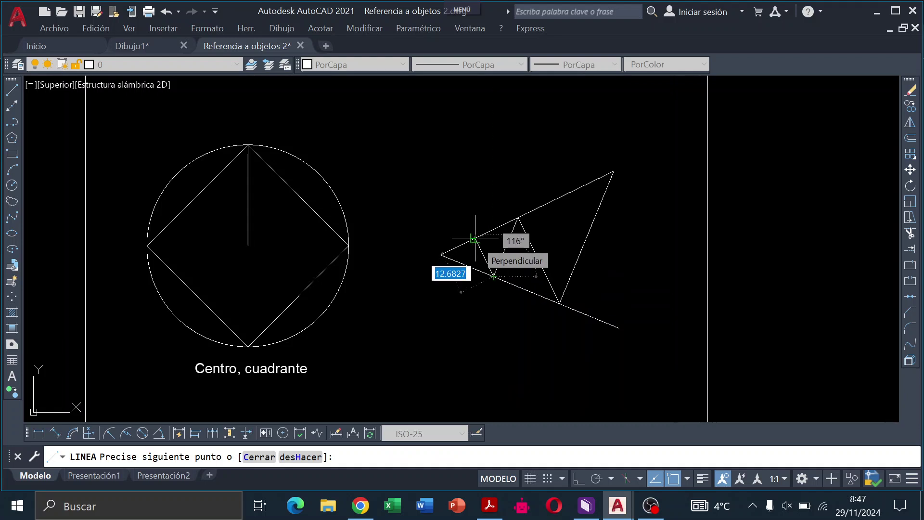
key("Escape")
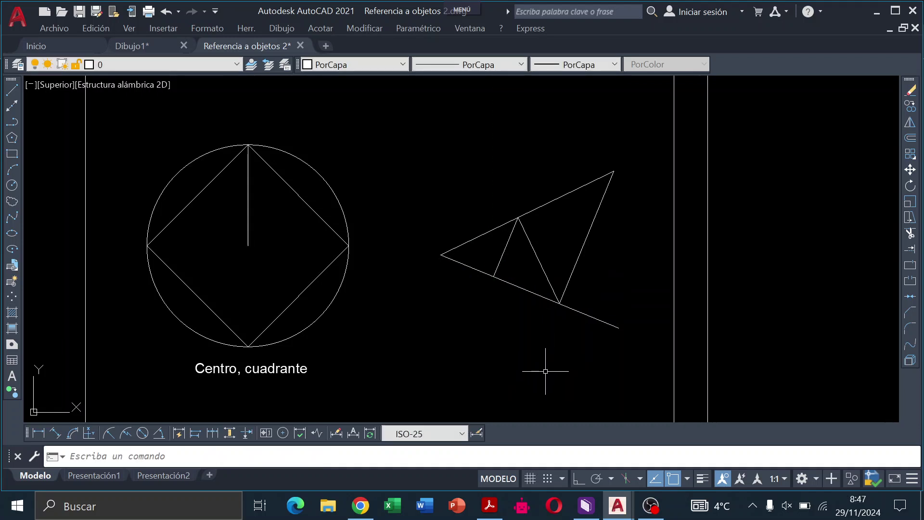
left_click(492, 505)
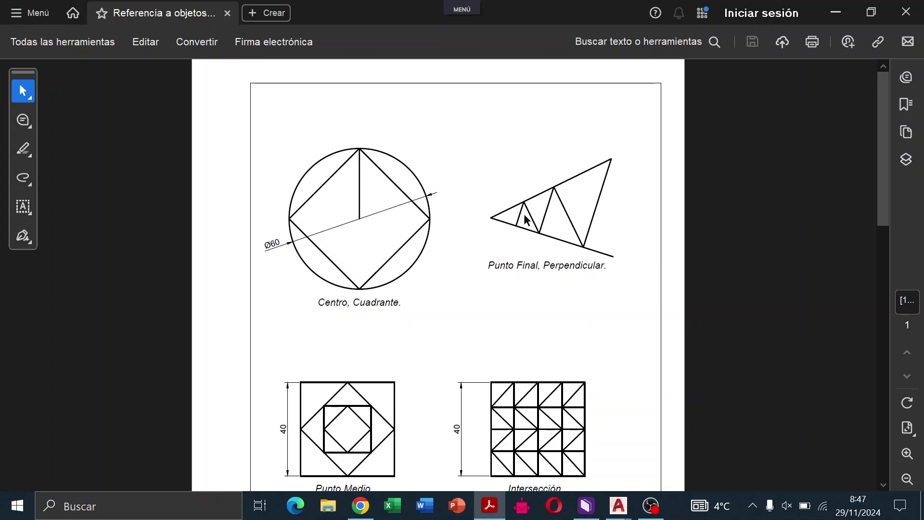
mouse_move(617, 506)
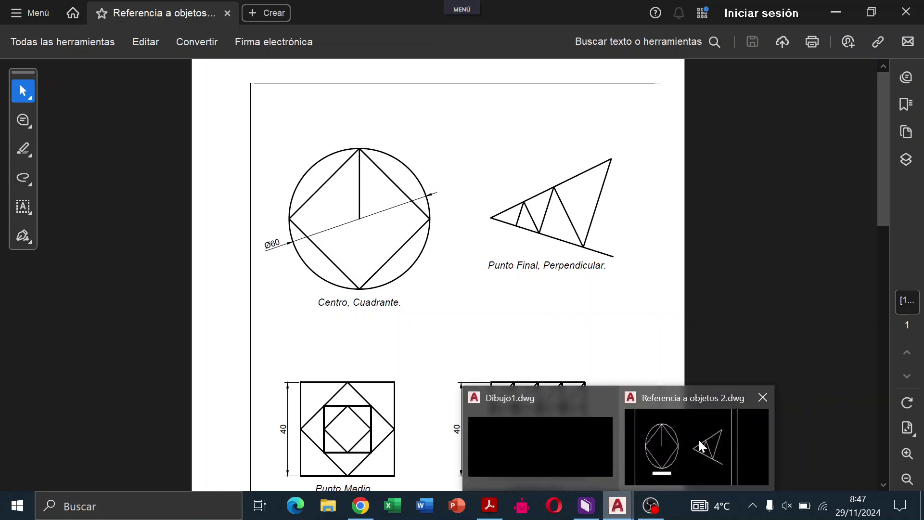
left_click(696, 445)
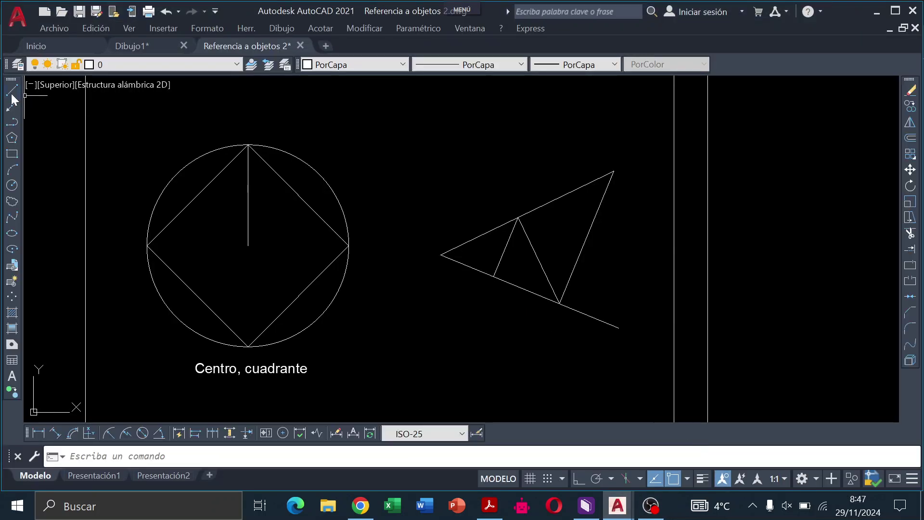
Continue the zigzag with two more perpendicular segments ending near the apex.
left_click(12, 92)
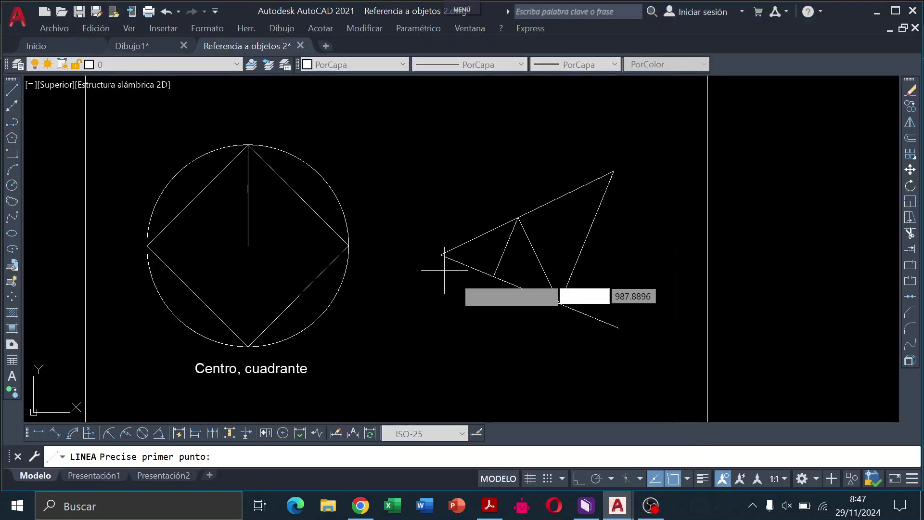
left_click(493, 276)
left_click(474, 238)
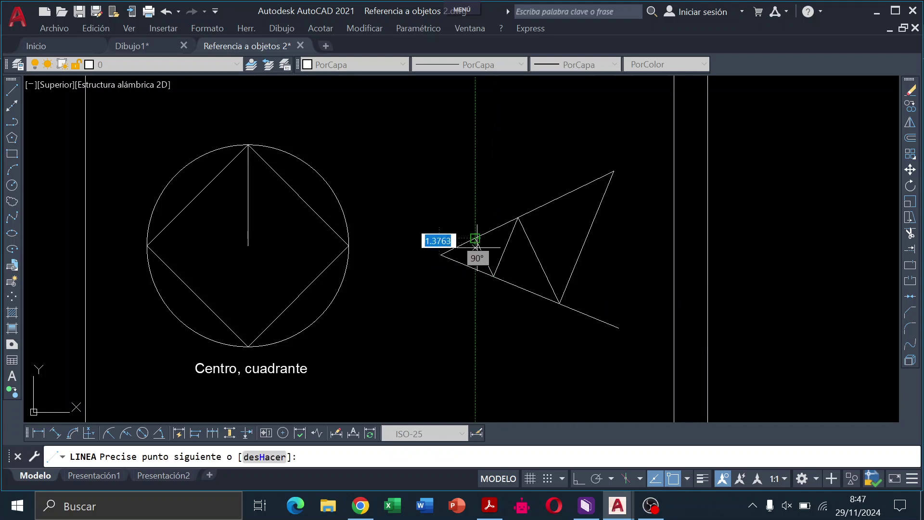
left_click(463, 264)
key("Return")
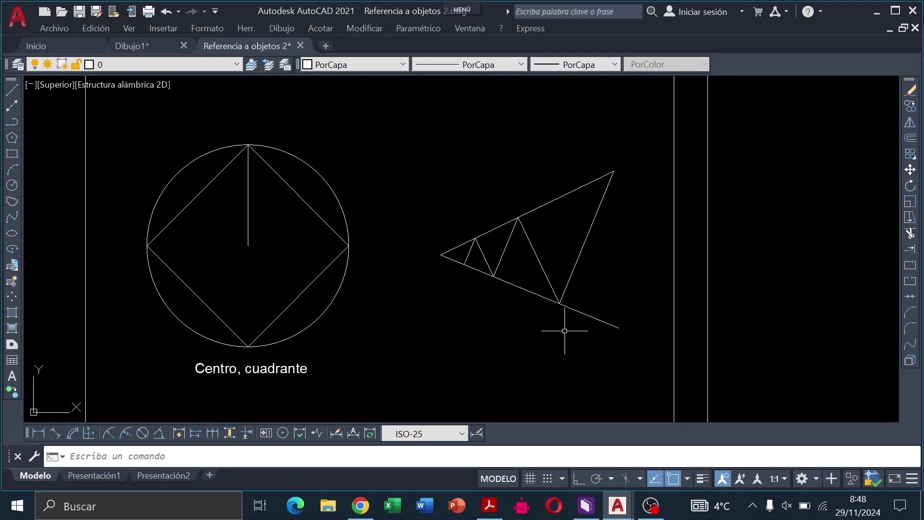
Copy the 'Centro, cuadrante' caption below the angle and reword it 'Punto final, perpendicular'.
left_click(277, 371)
left_click(910, 108)
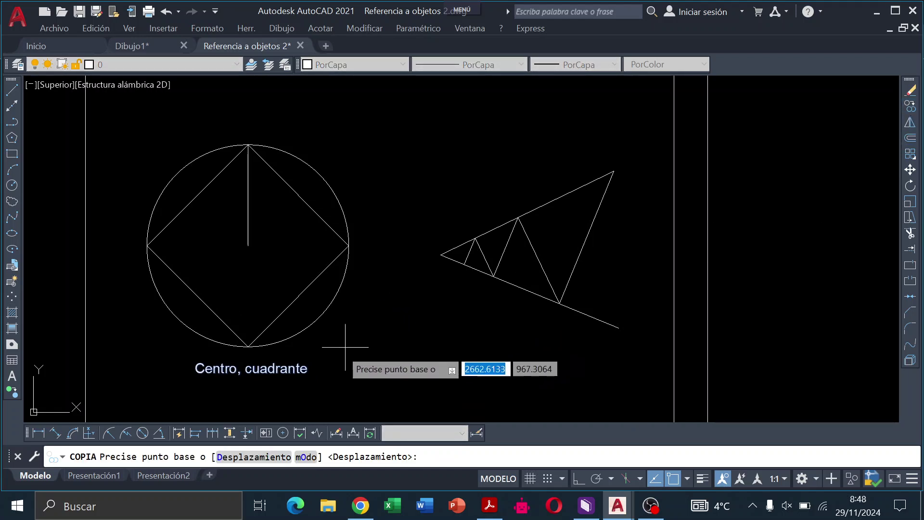
left_click(290, 366)
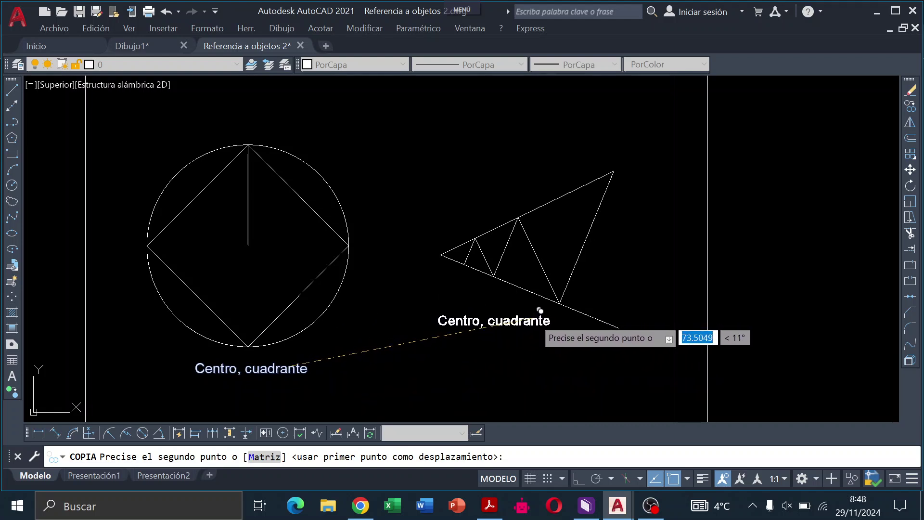
left_click(552, 332)
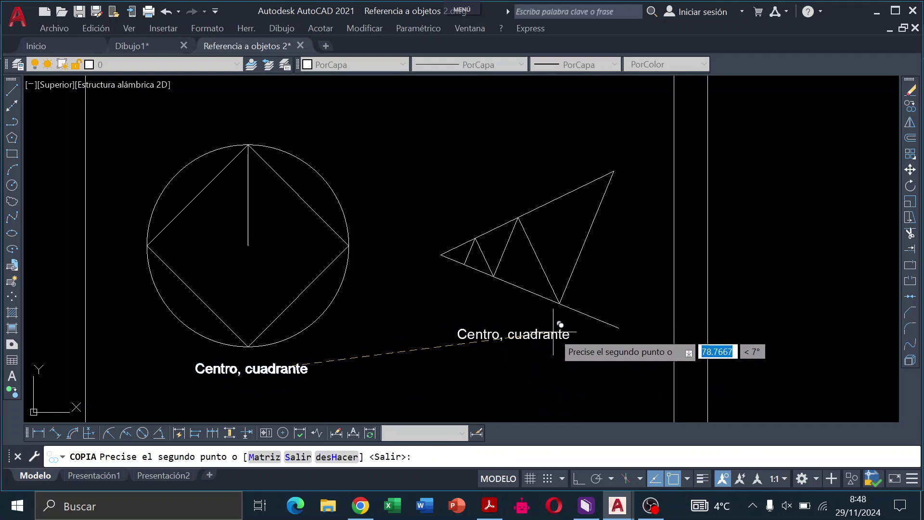
key("Return")
double_click(539, 334)
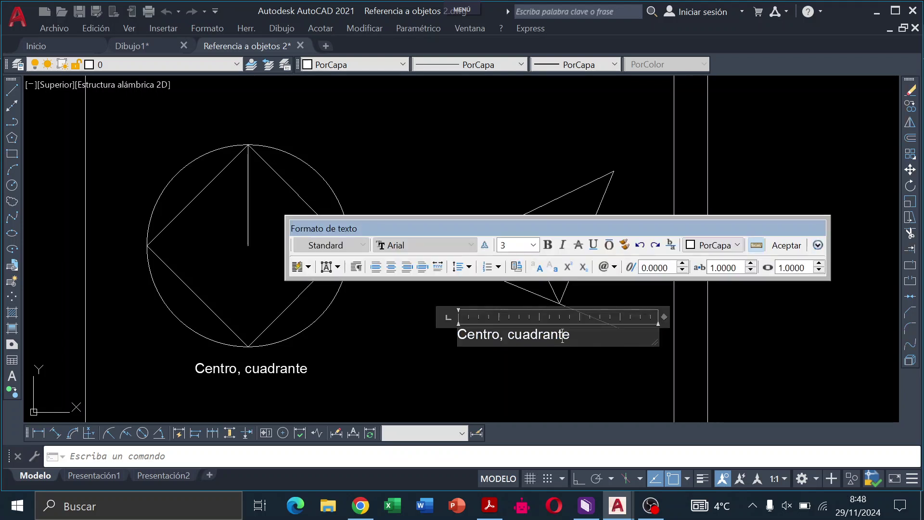
key("BackSpace")
key("BackSpace")
key("BackSpace")
type("Punto final, perpendicular")
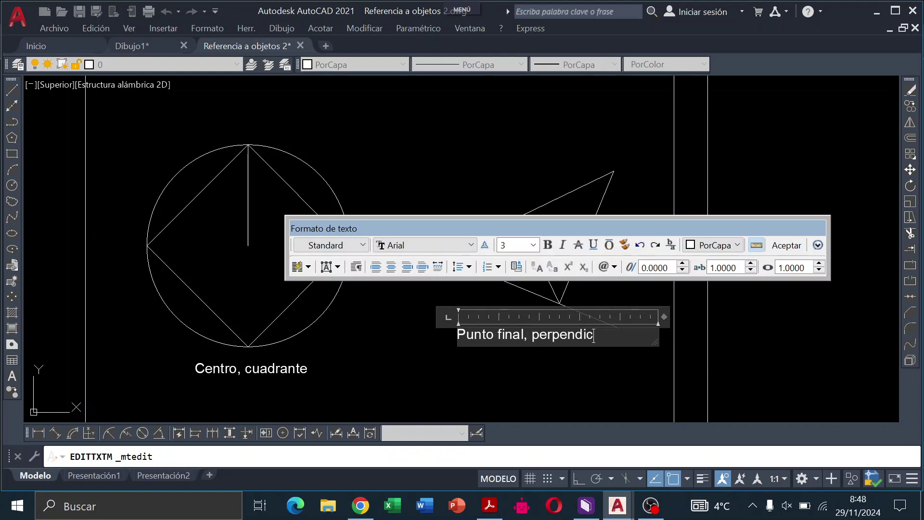
left_click(777, 247)
left_click(548, 337)
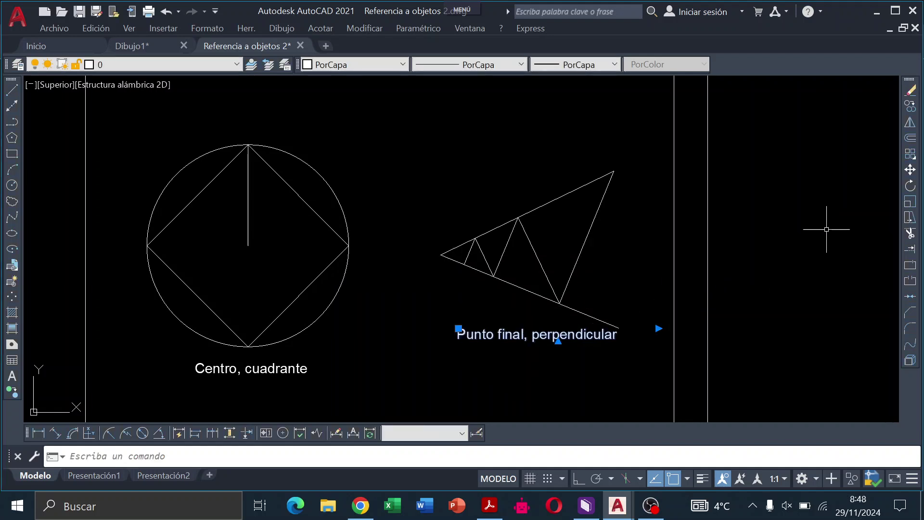
Move the 'Punto final, perpendicular' label slightly left, then select the triangle's lines.
left_click(910, 169)
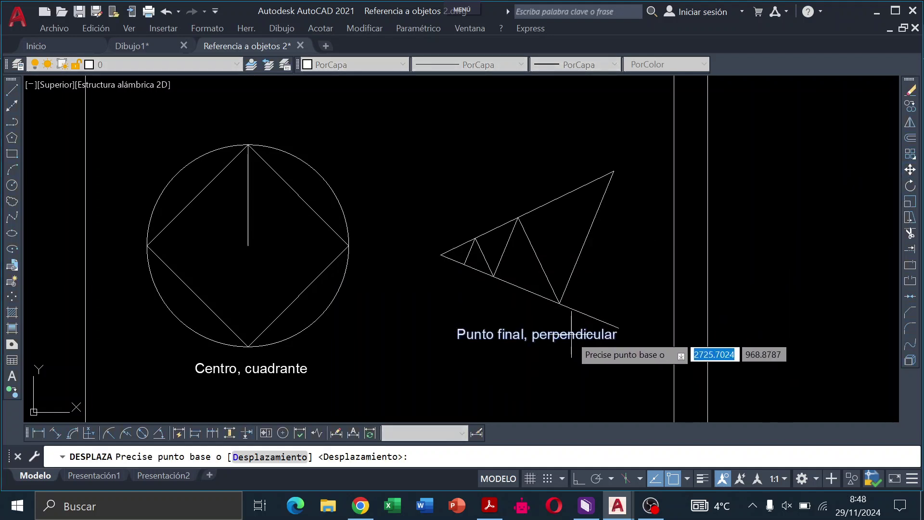
left_click(571, 335)
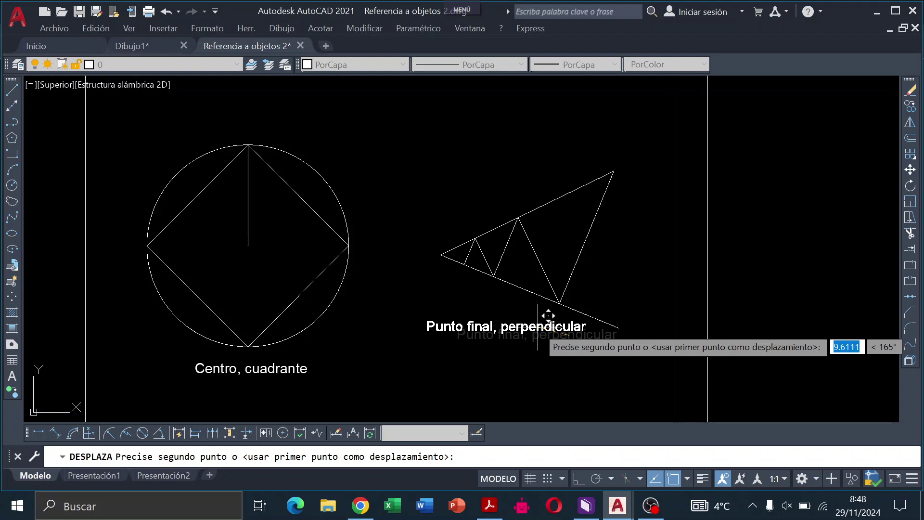
left_click(540, 332)
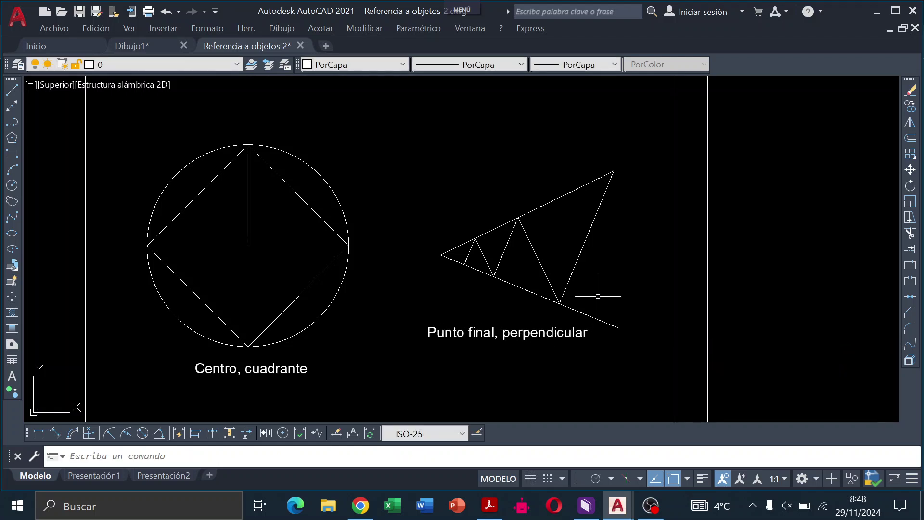
left_click_drag(595, 296, 635, 179)
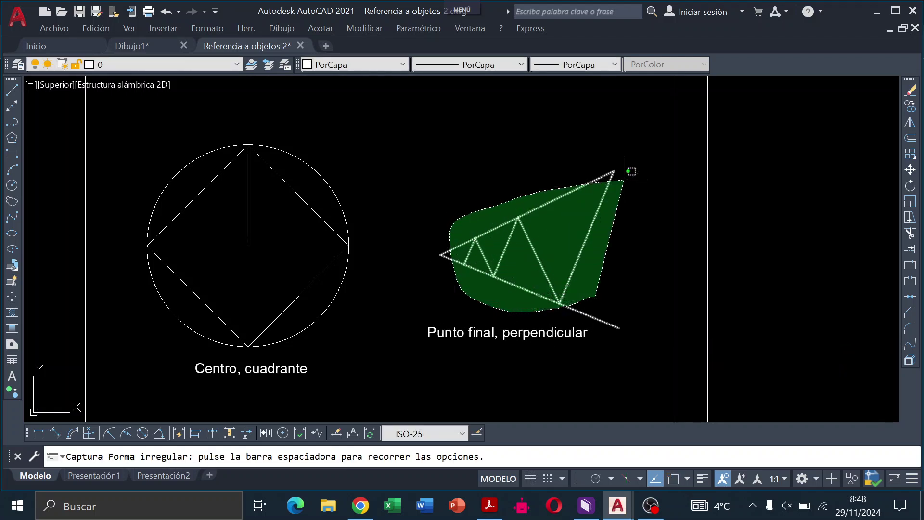
Put the triangle figure's lines on the CONTORNO layer and check the lineweight display.
left_click(154, 59)
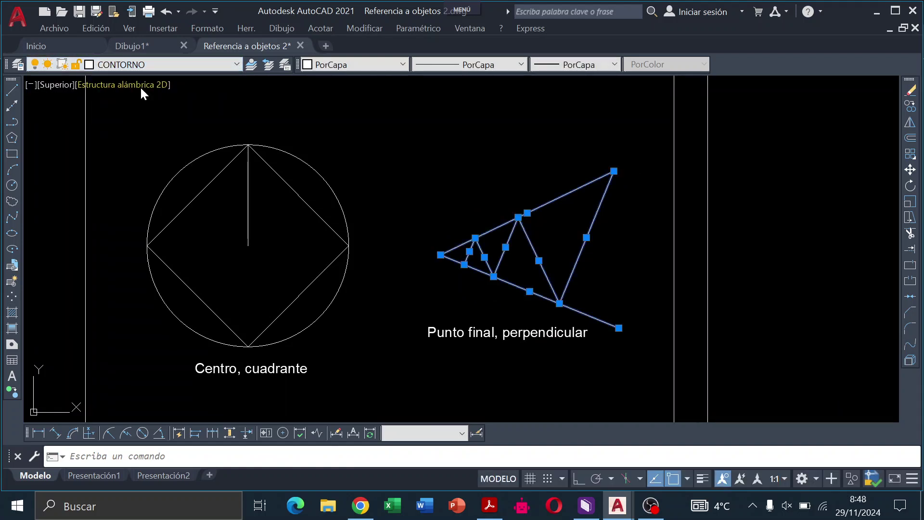
key("Escape")
left_click(703, 478)
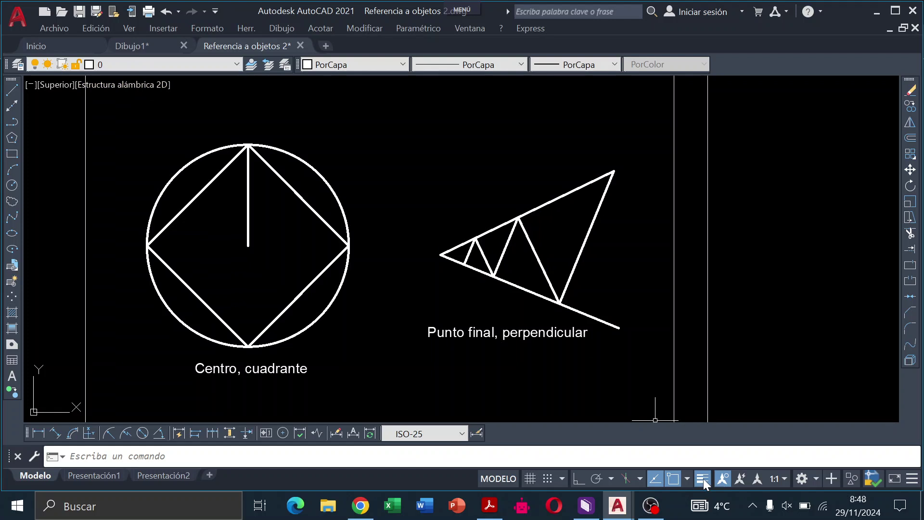
left_click(703, 479)
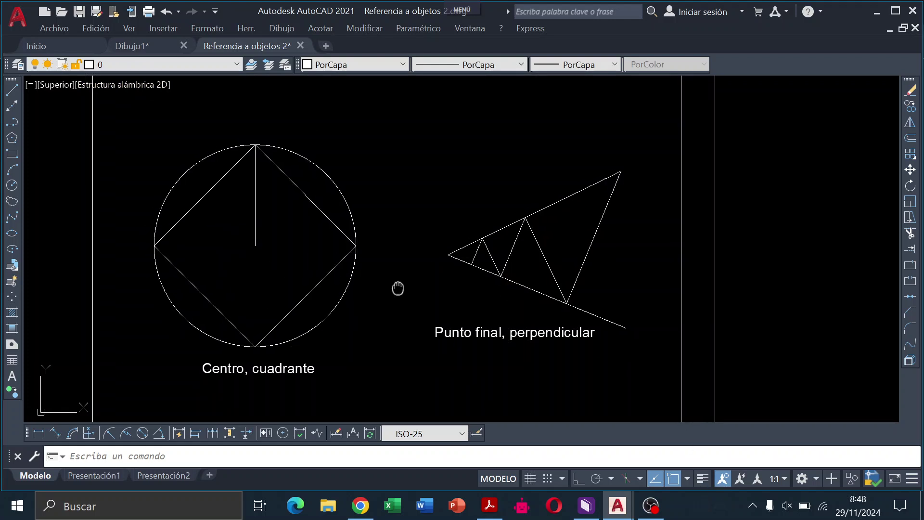
middle_click_drag(392, 290, 482, 271)
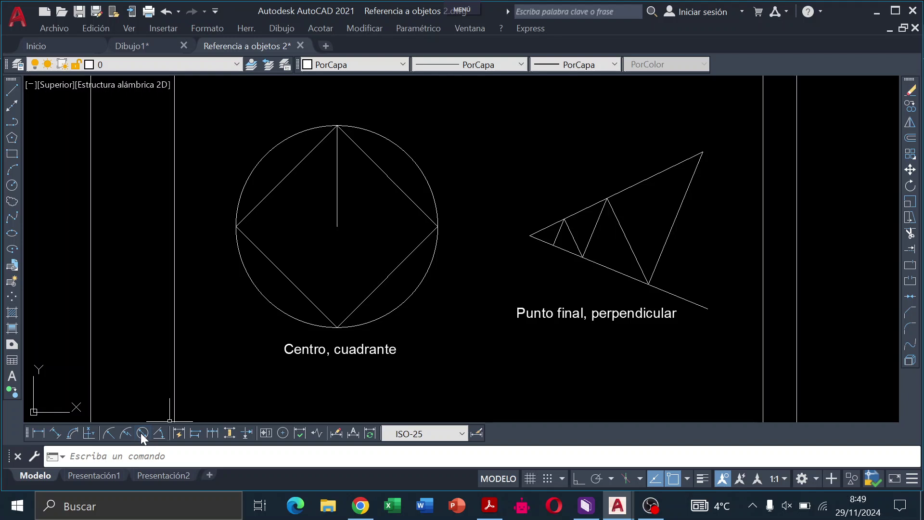
Dimension the Centro, cuadrante circle with a Ø60 diameter placed at its lower left.
left_click(143, 433)
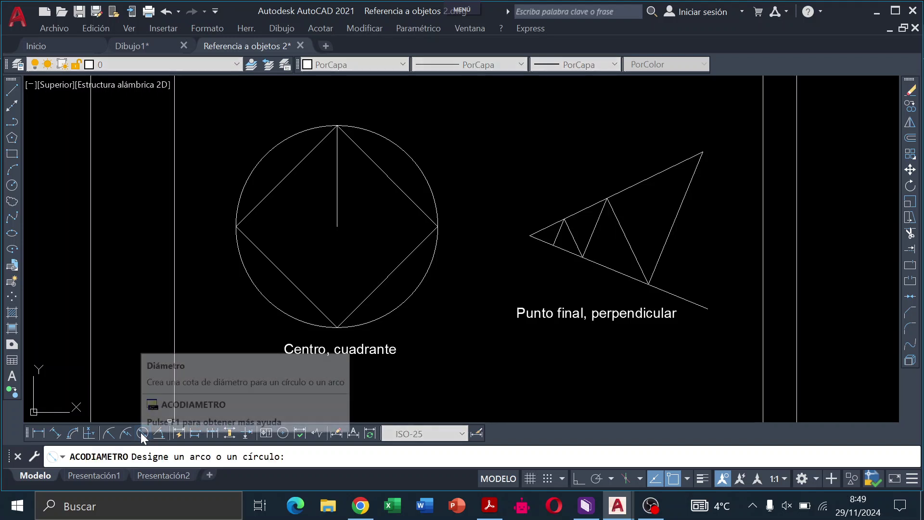
left_click(248, 282)
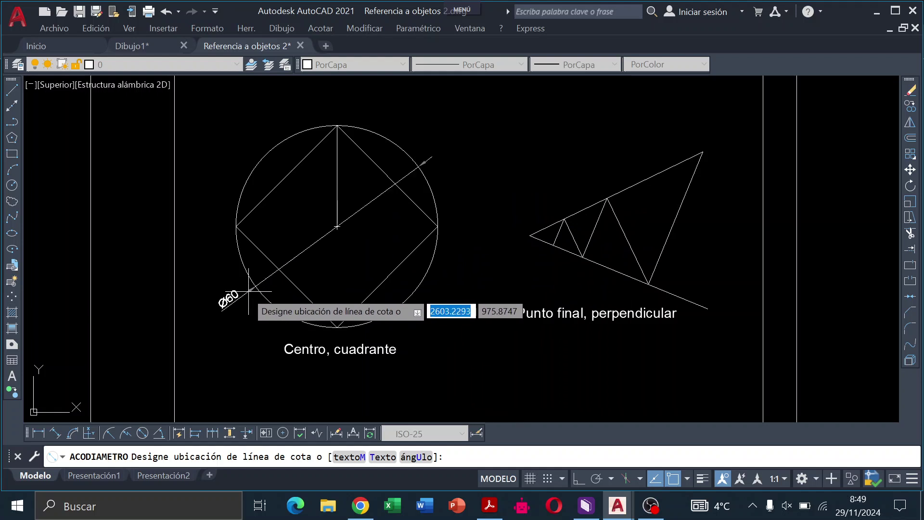
left_click(228, 266)
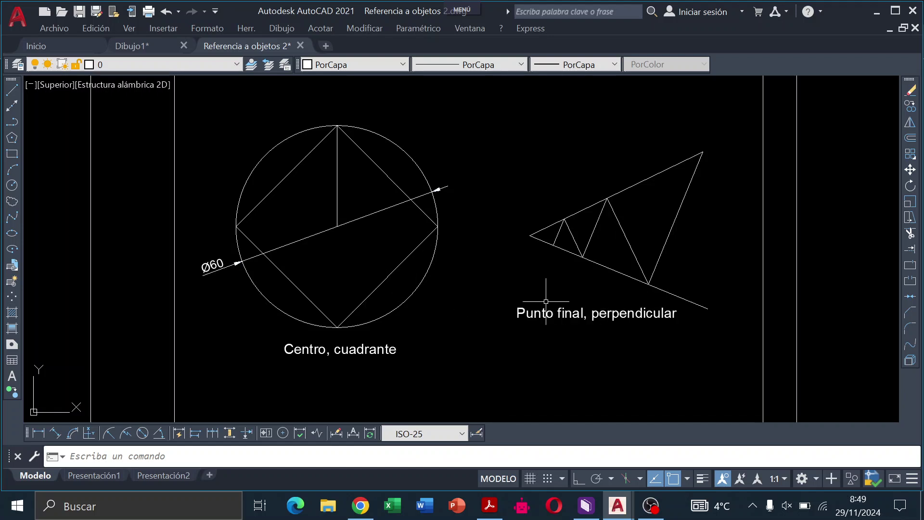
Zoom the reference PDF to 127% to study the 40-unit Punto Medio and Intersección squares.
left_click(491, 506)
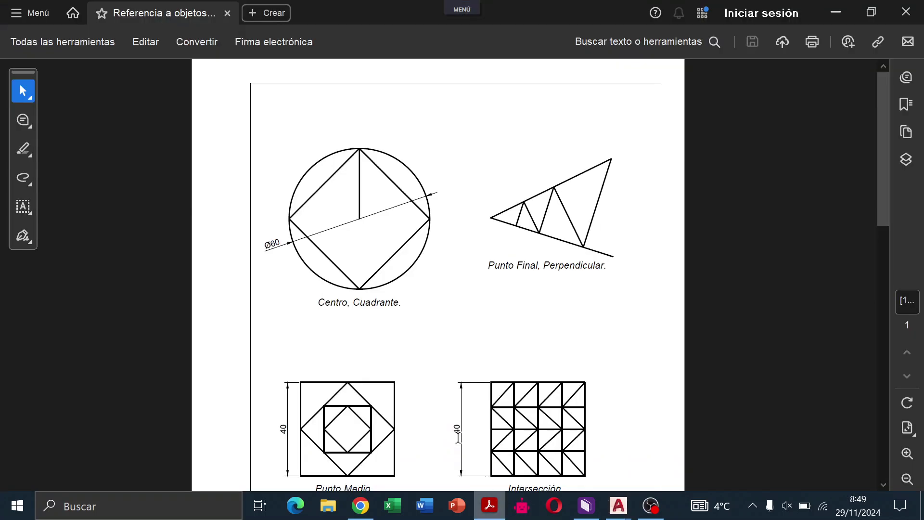
scroll(556, 342, "down", 3)
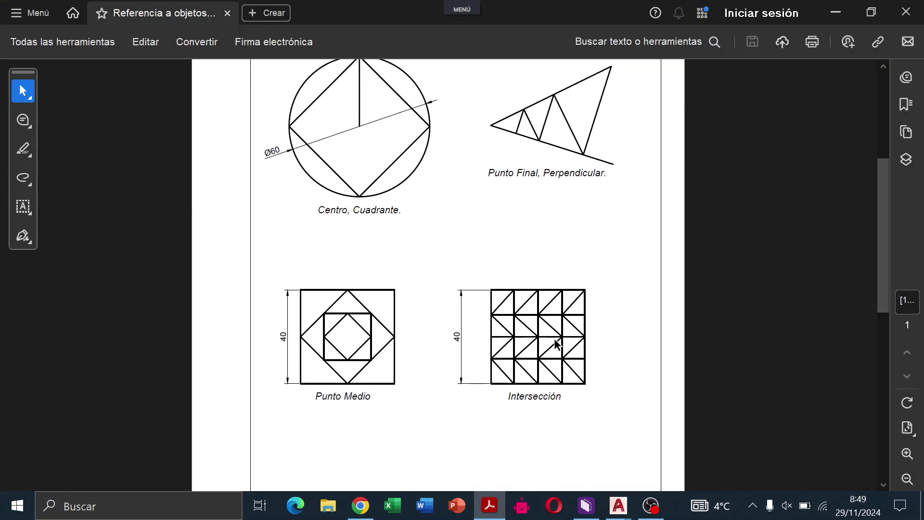
left_click(907, 453)
left_click(908, 453)
scroll(516, 372, "down", 2)
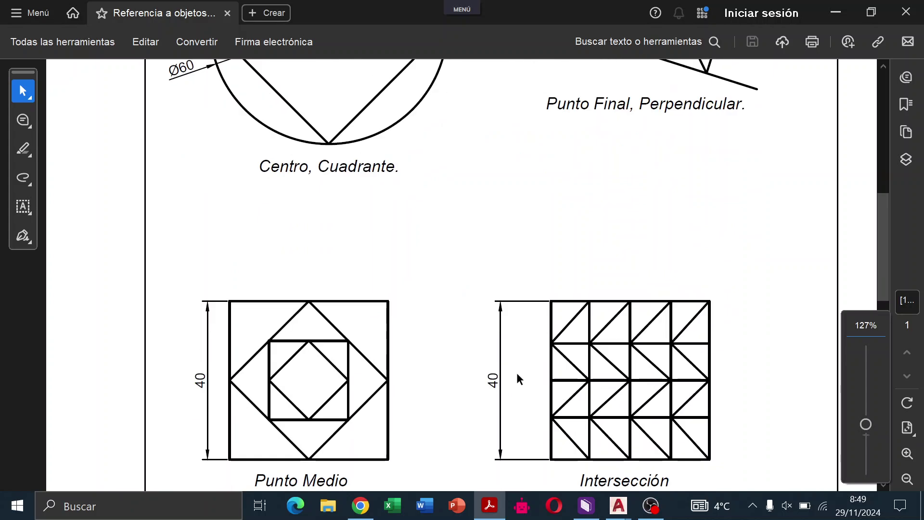
scroll(516, 372, "down", 2)
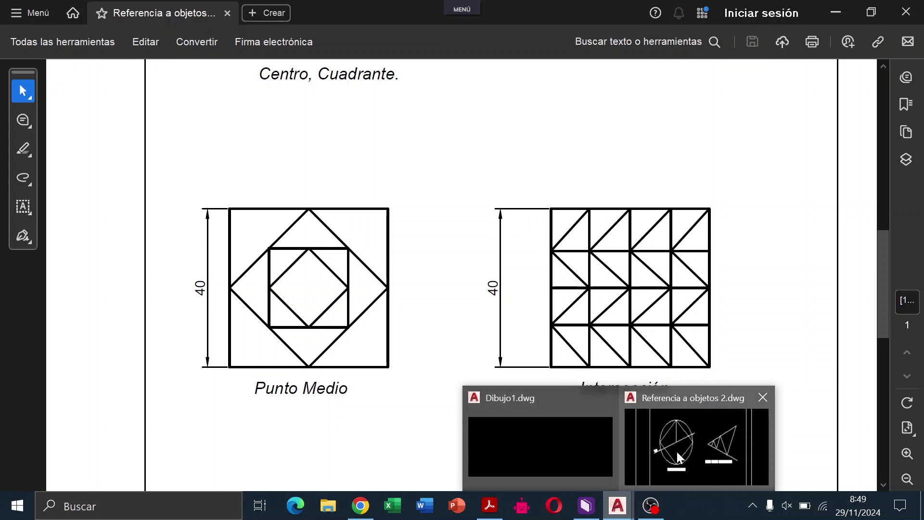
left_click(677, 452)
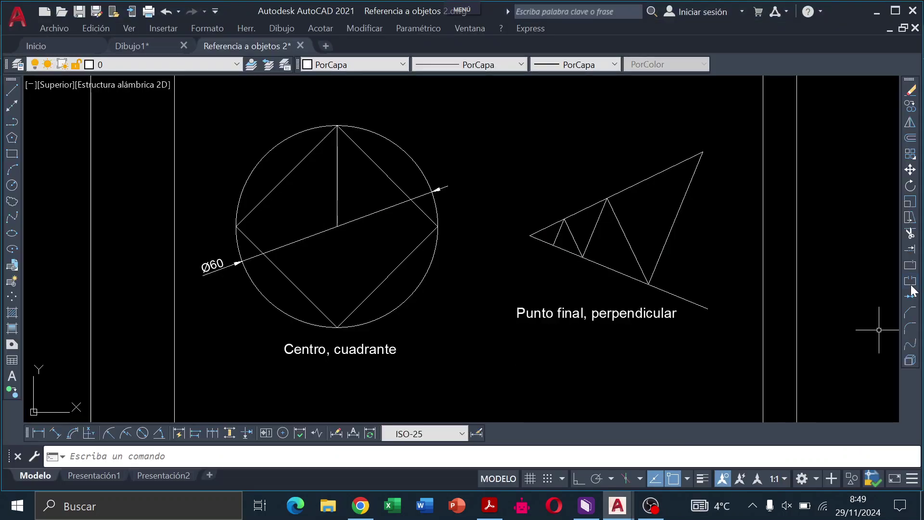
With Ortho on, draw a closed square below the circle with four 40-unit sides.
mouse_move(434, 406)
middle_mouse_down()
mouse_move(464, 91)
mouse_move(477, 242)
mouse_move(487, 235)
middle_mouse_up()
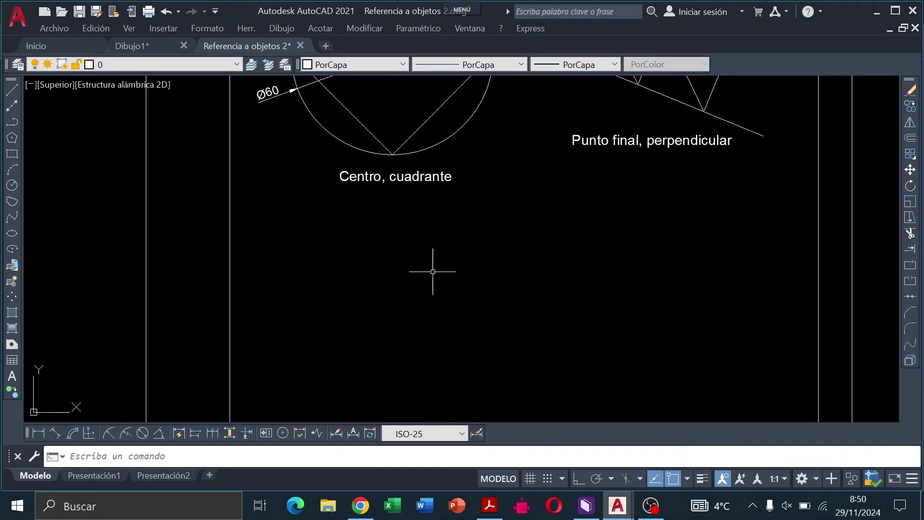
left_click(577, 479)
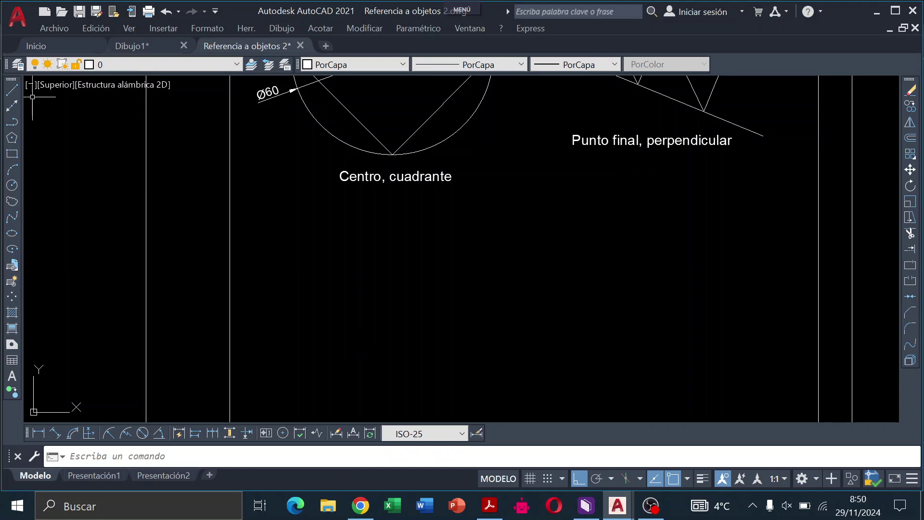
left_click(11, 91)
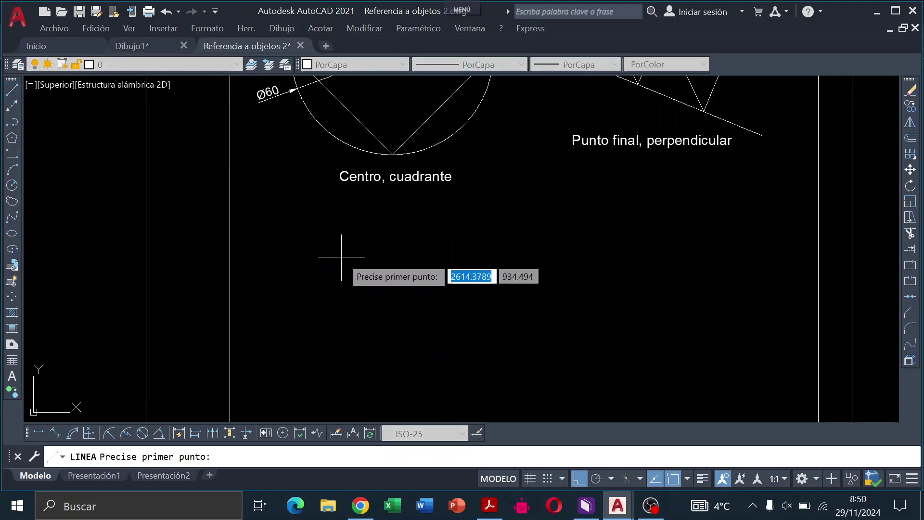
scroll(336, 251, "down", 2)
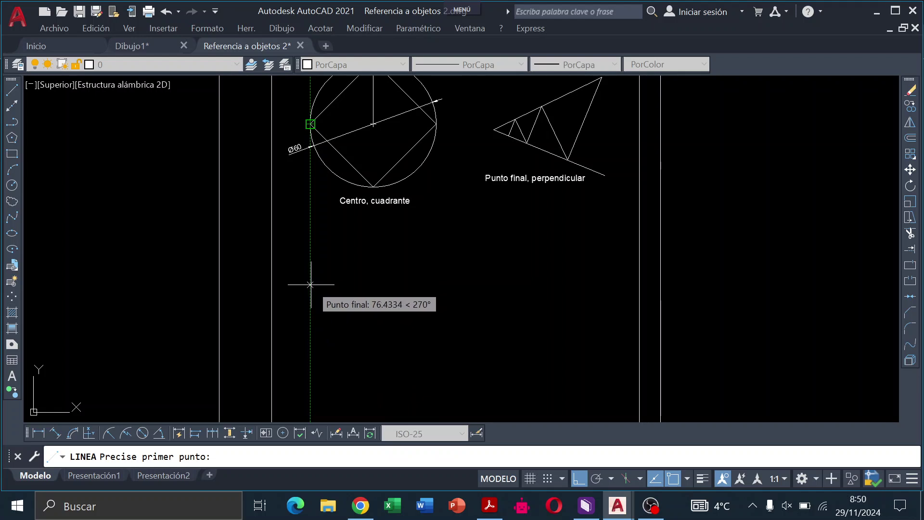
left_click(310, 285)
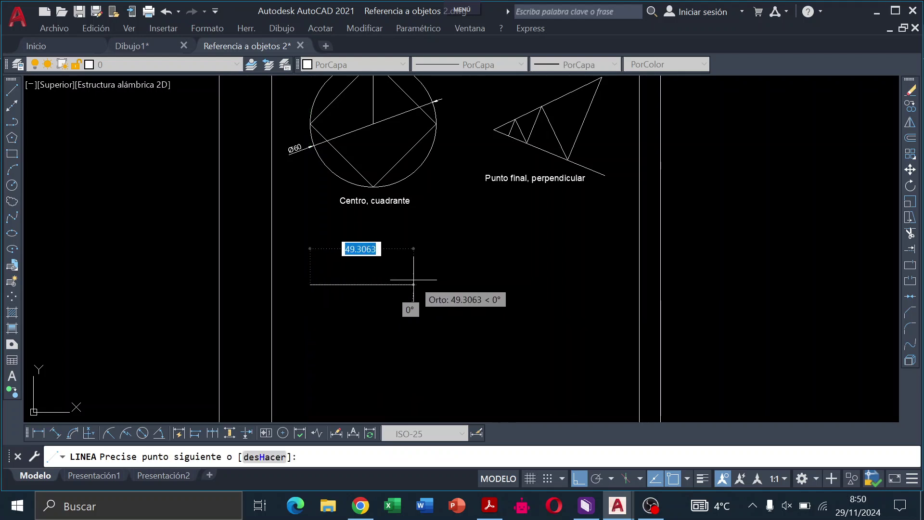
type("40")
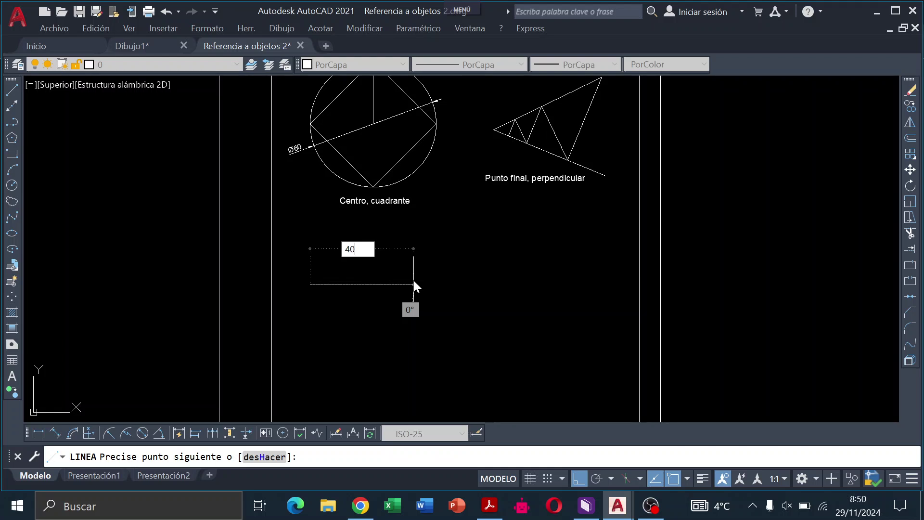
key("Return")
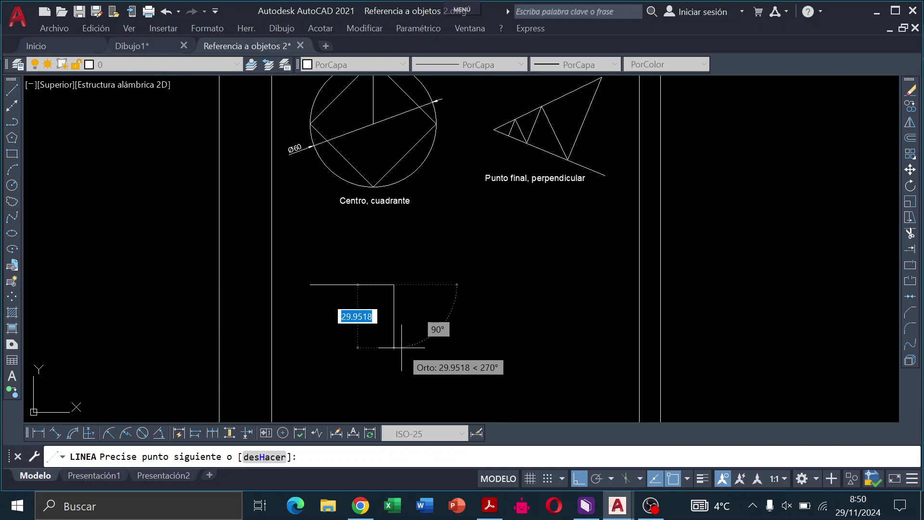
type("40")
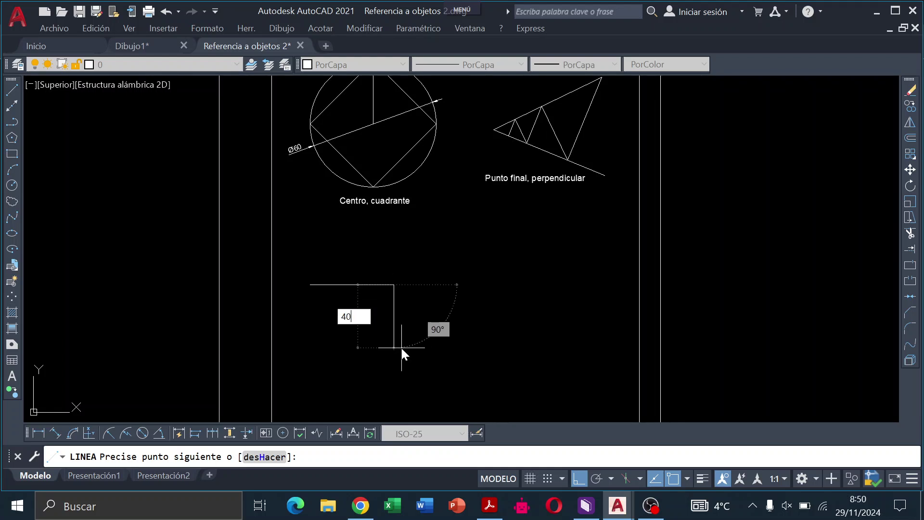
key("Return")
type("40")
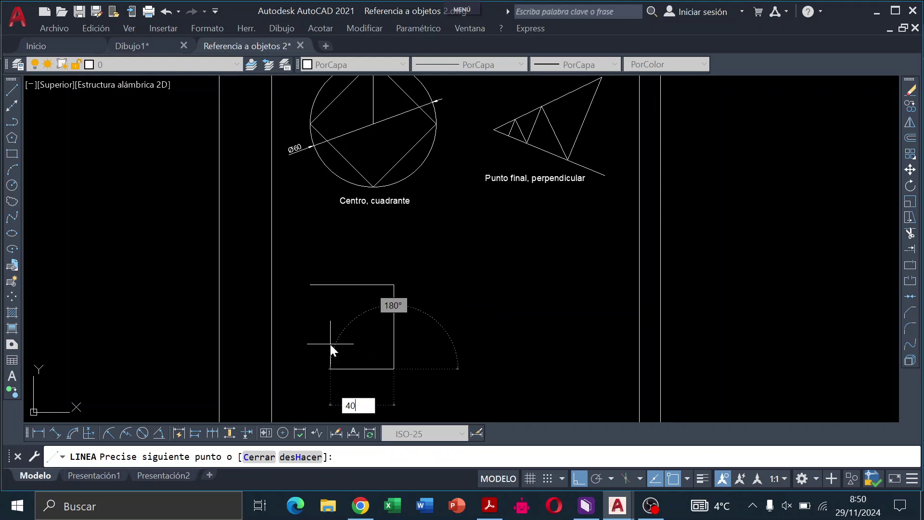
key("Return")
type("40")
key("Return")
type("c")
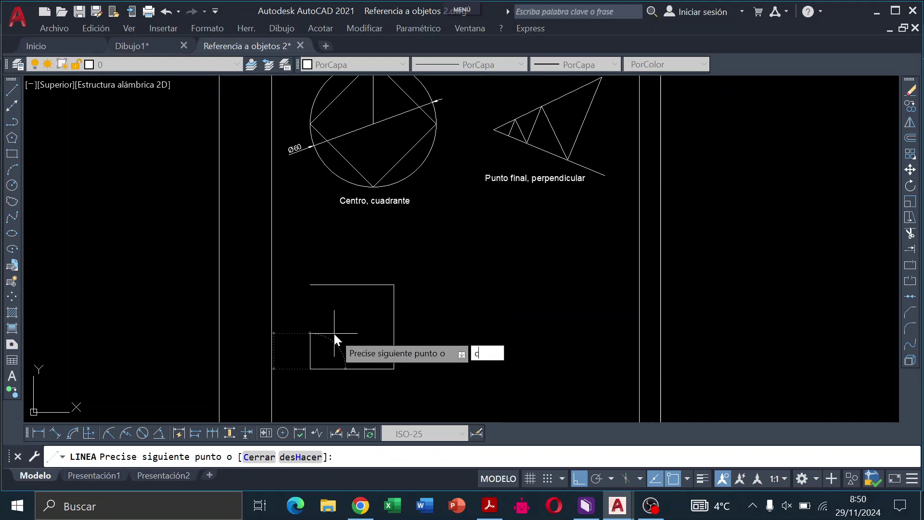
key("Return")
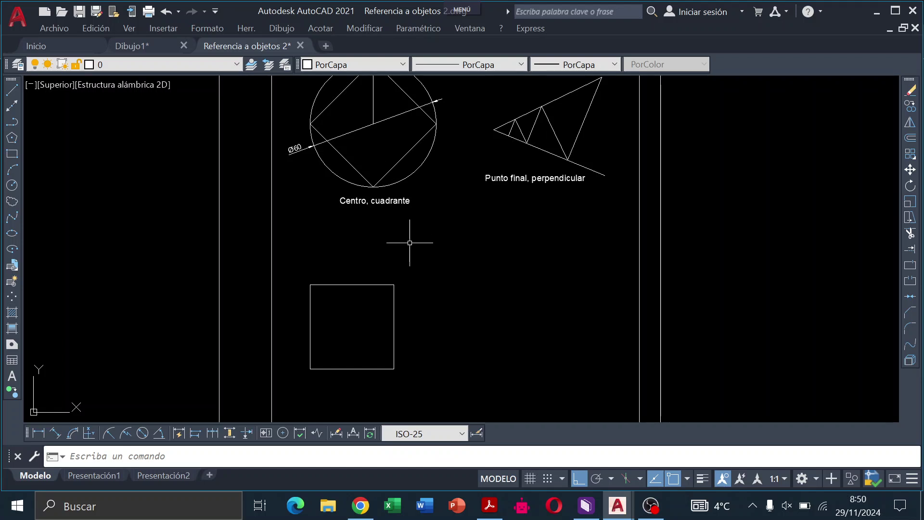
Move the 40 × 40 square about 10 units to the right.
left_click_drag(404, 380, 399, 264)
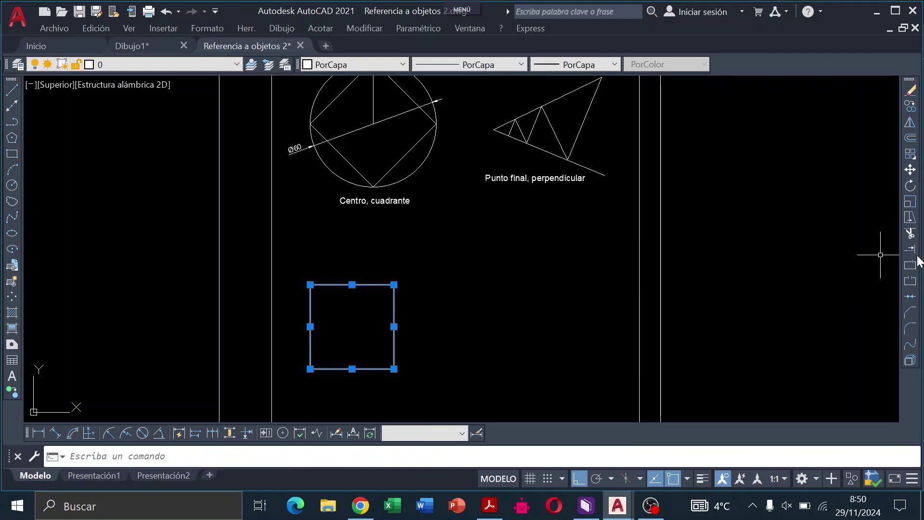
left_click(910, 170)
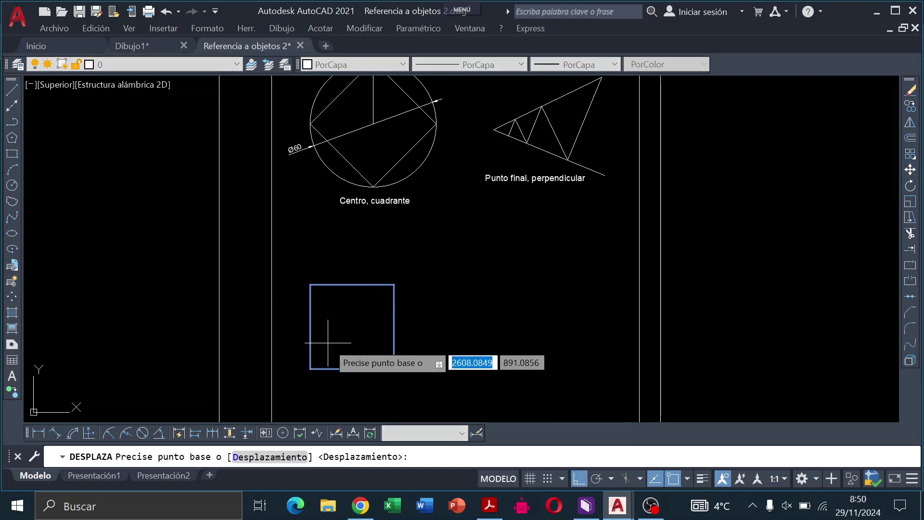
left_click(394, 285)
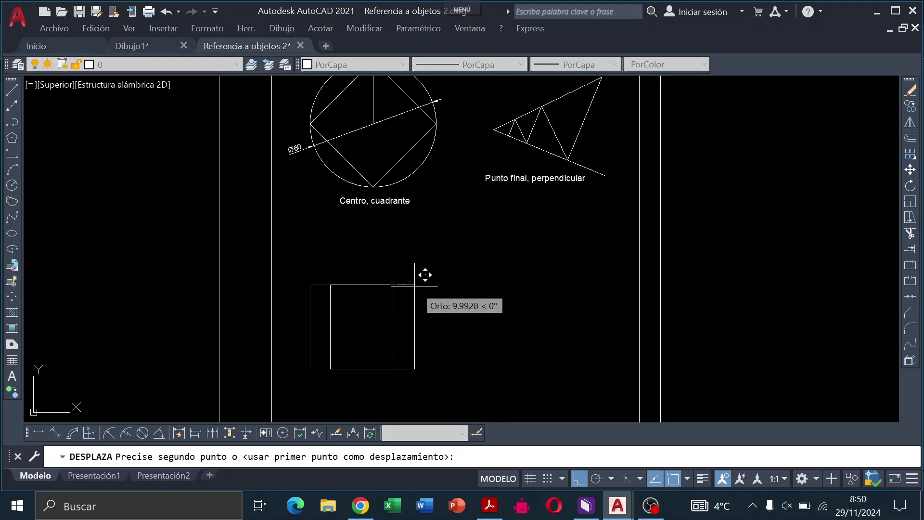
left_click(414, 285)
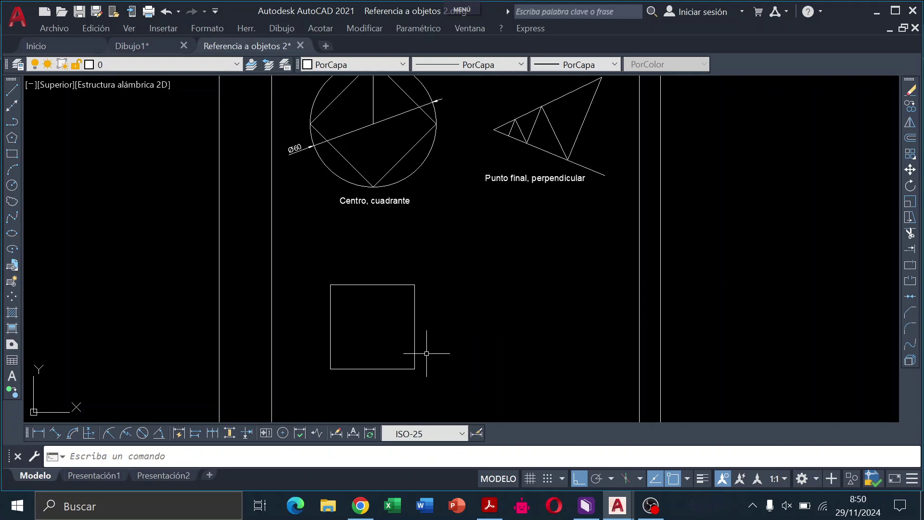
Zoom in on the square, turn off Ortho, and start a new line.
scroll(380, 328, "up", 2)
scroll(414, 274, "up", 2)
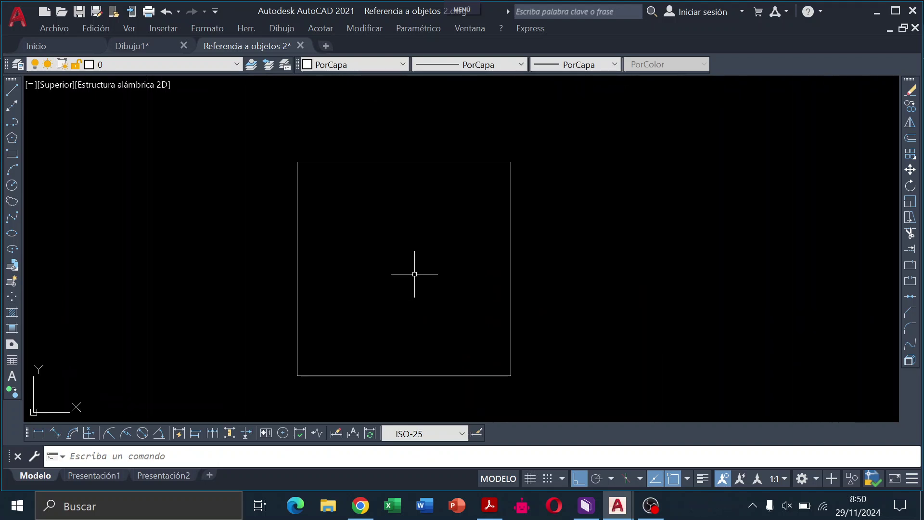
mouse_move(414, 274)
middle_mouse_down()
mouse_move(445, 232)
mouse_move(443, 245)
middle_mouse_up()
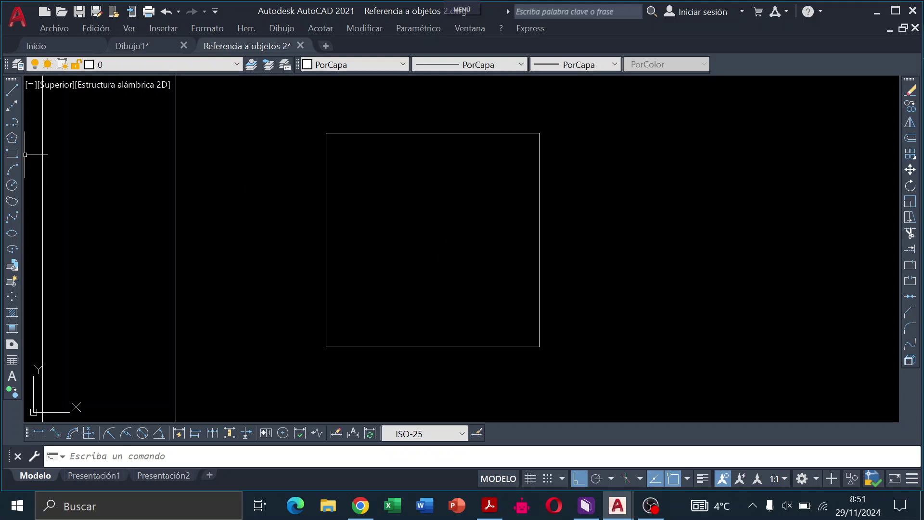
left_click(576, 476)
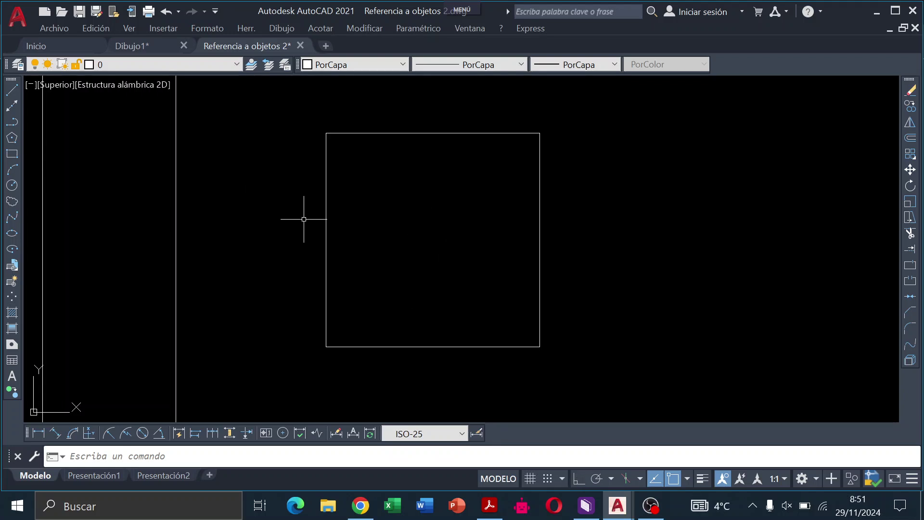
left_click(11, 90)
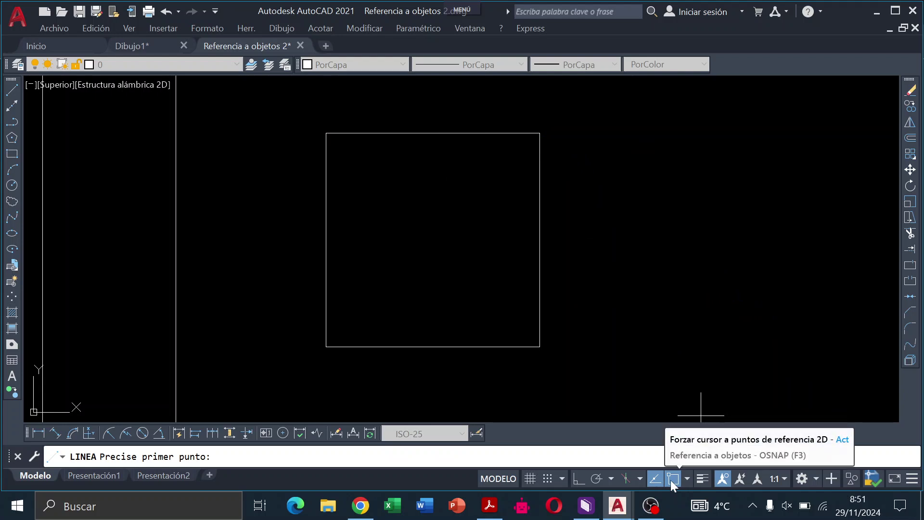
Toggle object snapping off and on and review the snap modes list.
left_click(671, 480)
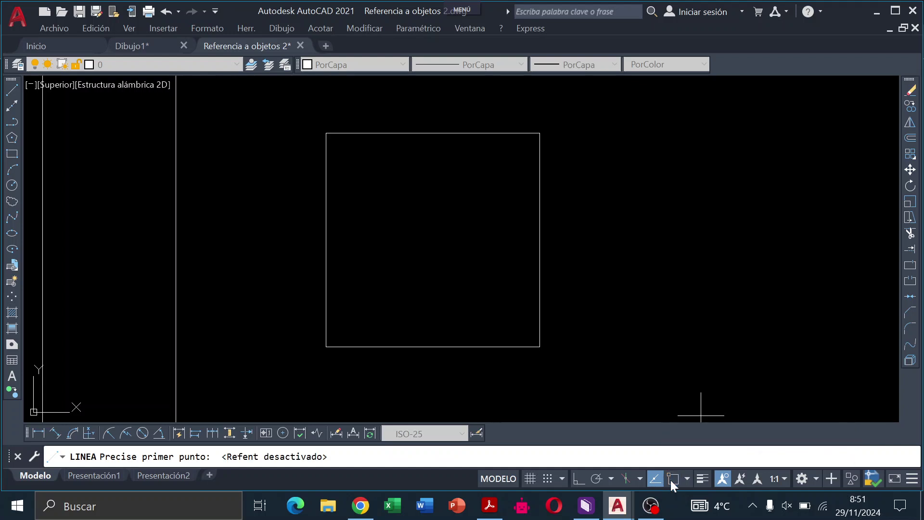
left_click(671, 480)
right_click(671, 481)
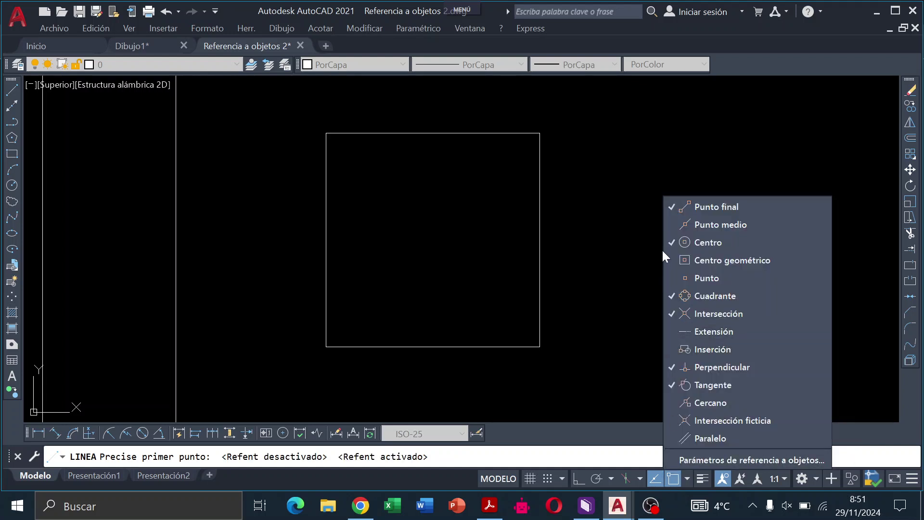
left_click(309, 187)
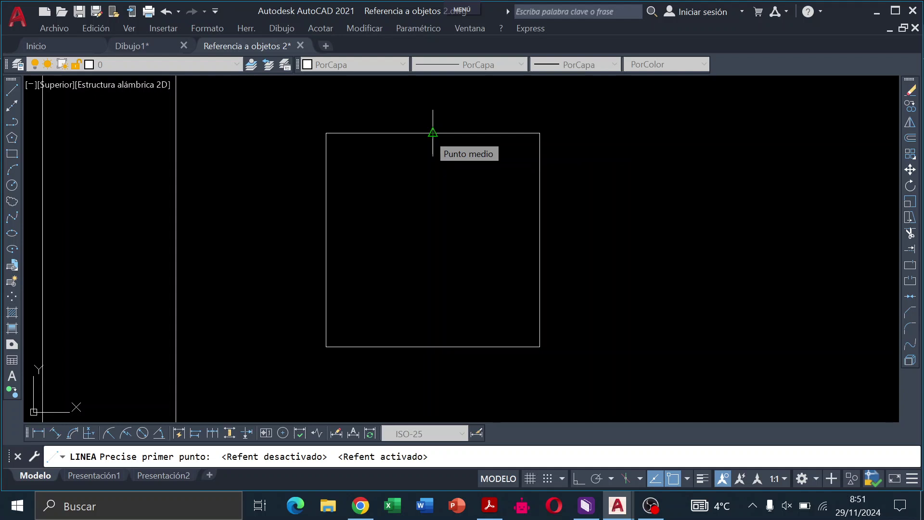
Draw a diamond through the square's four edge midpoints, then delete its upper-left side.
left_click(433, 133)
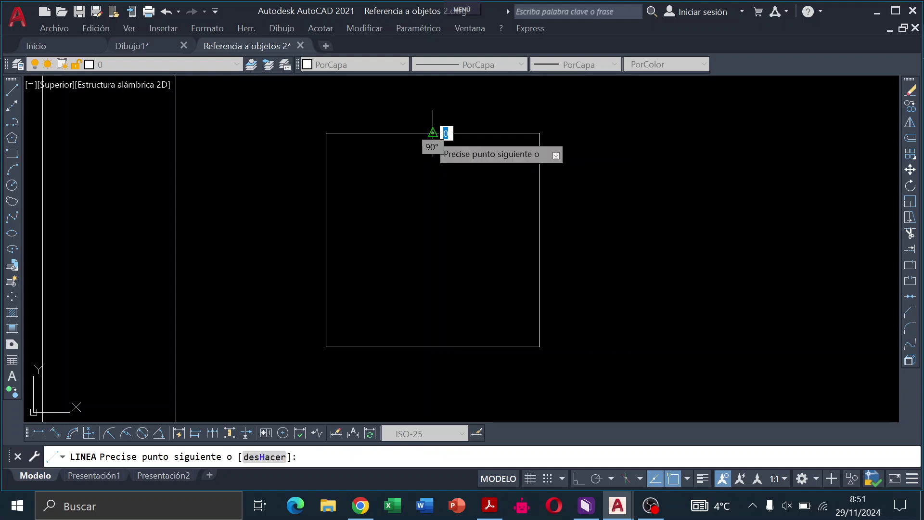
left_click(540, 239)
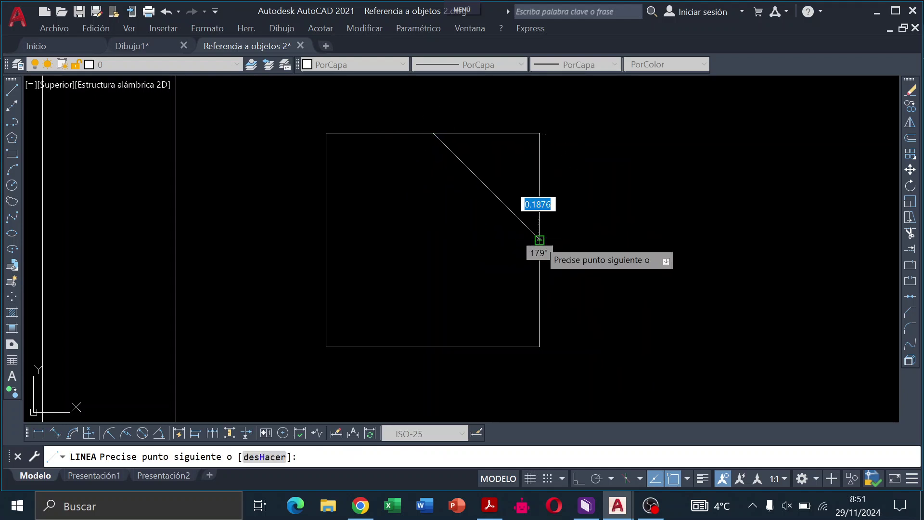
left_click(433, 346)
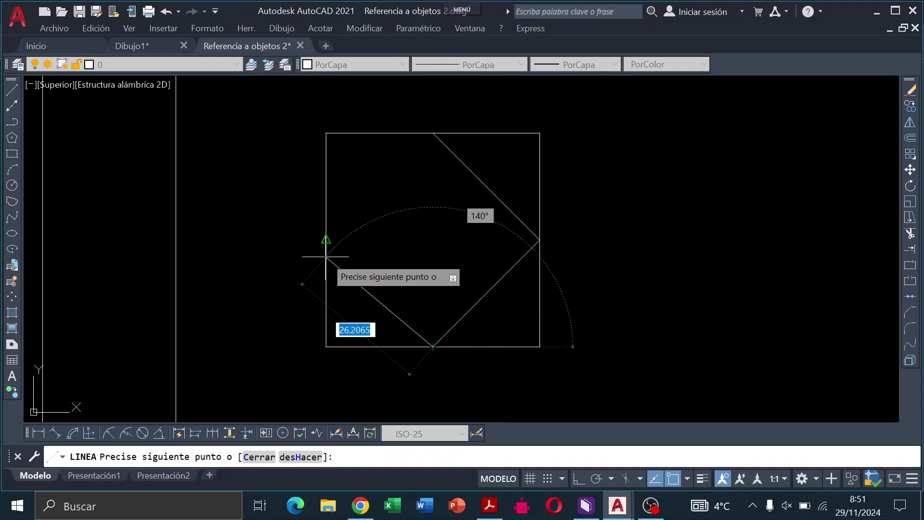
left_click(326, 239)
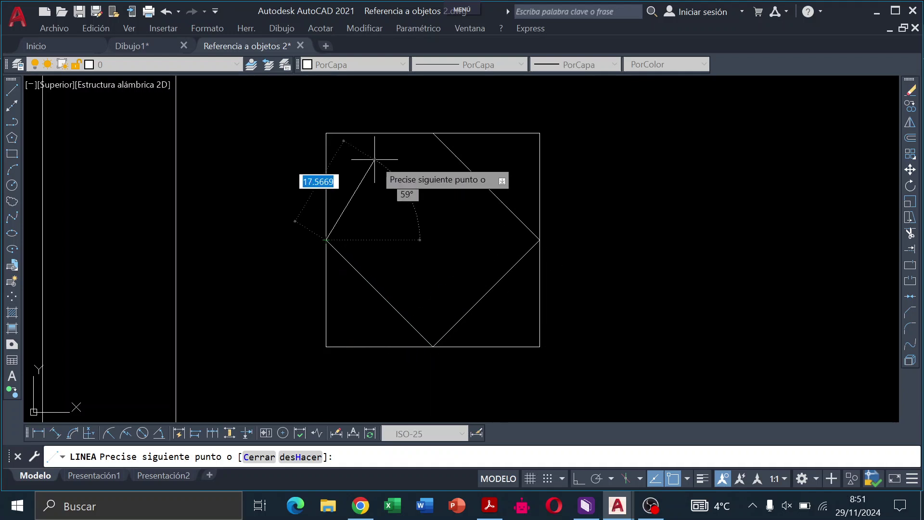
left_click(433, 133)
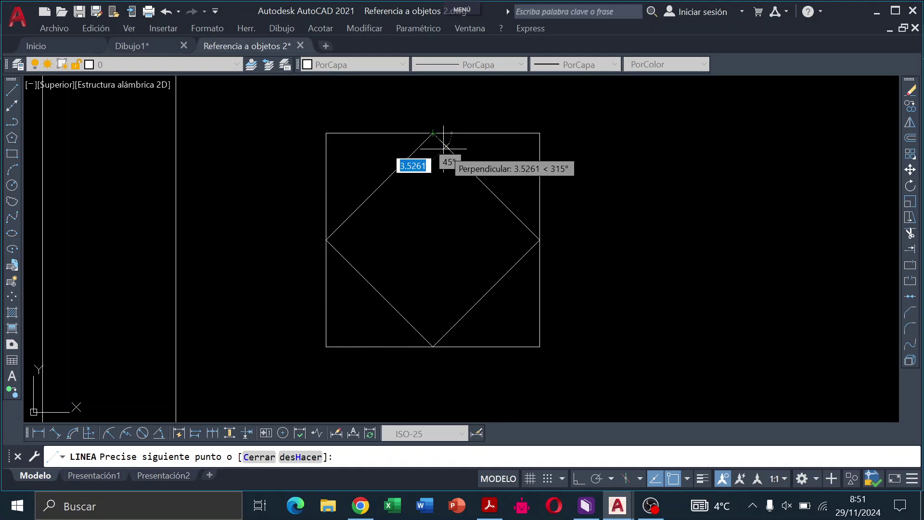
key("Return")
left_click(406, 162)
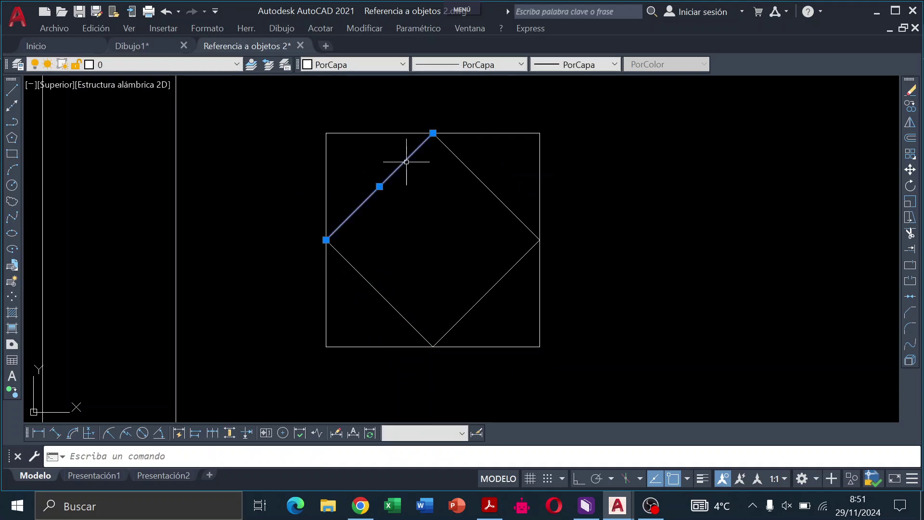
key("Delete")
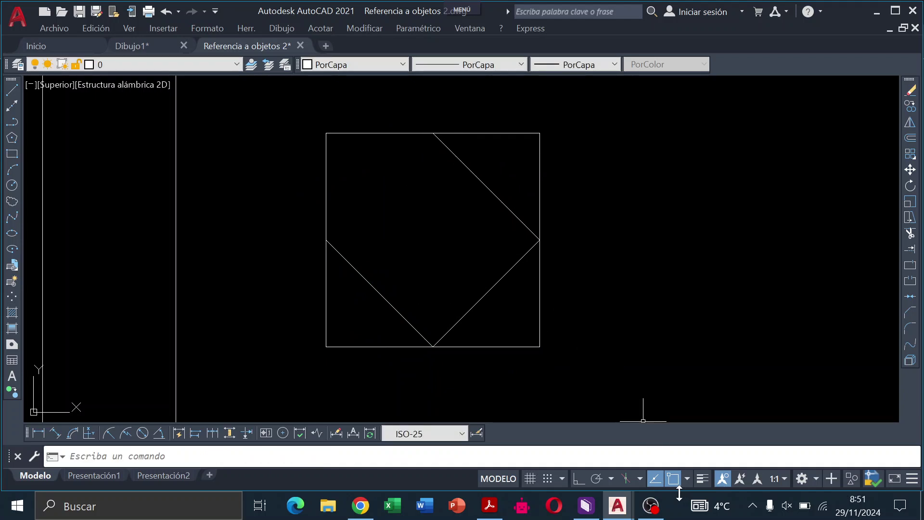
Turn off perpendicular, quadrant, center and endpoint snaps so only Punto medio remains.
right_click(675, 478)
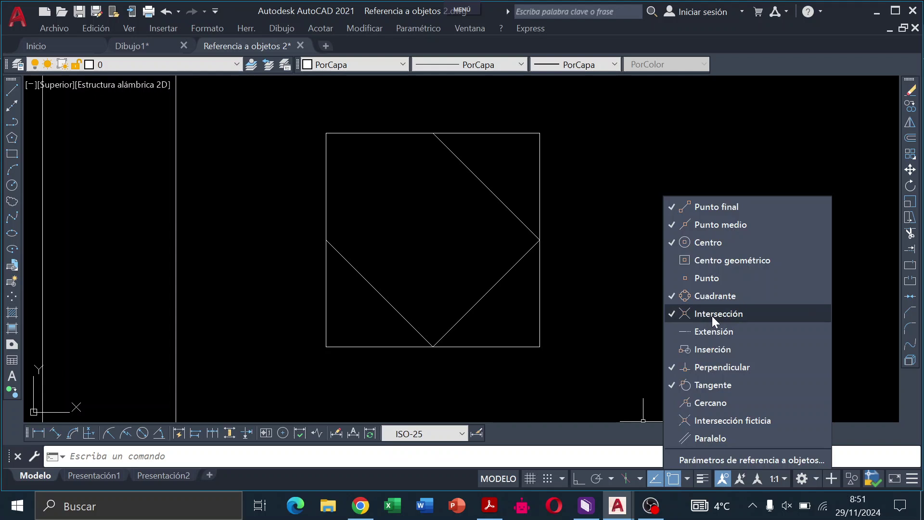
left_click(671, 368)
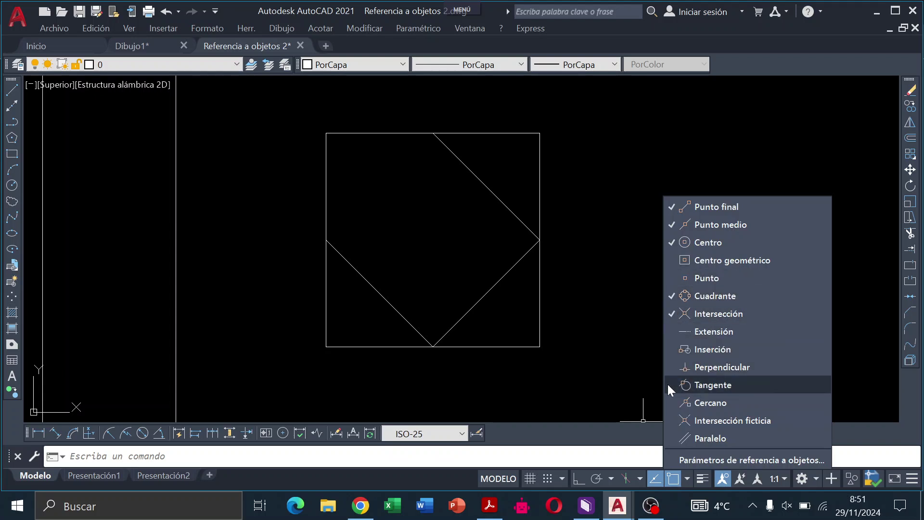
left_click(669, 293)
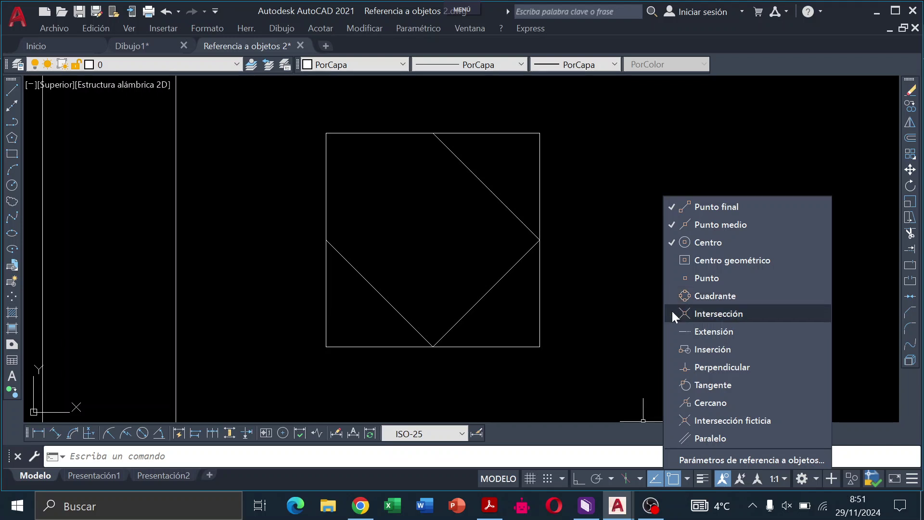
left_click(669, 242)
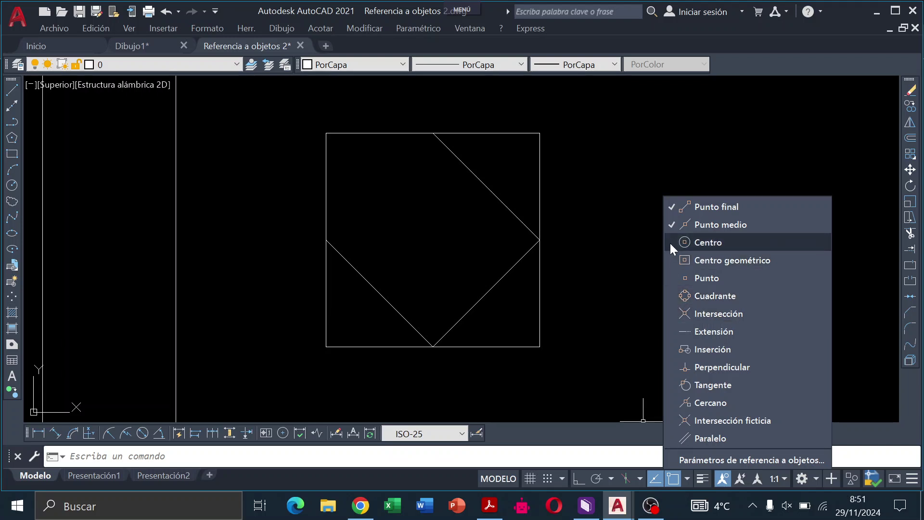
left_click(671, 206)
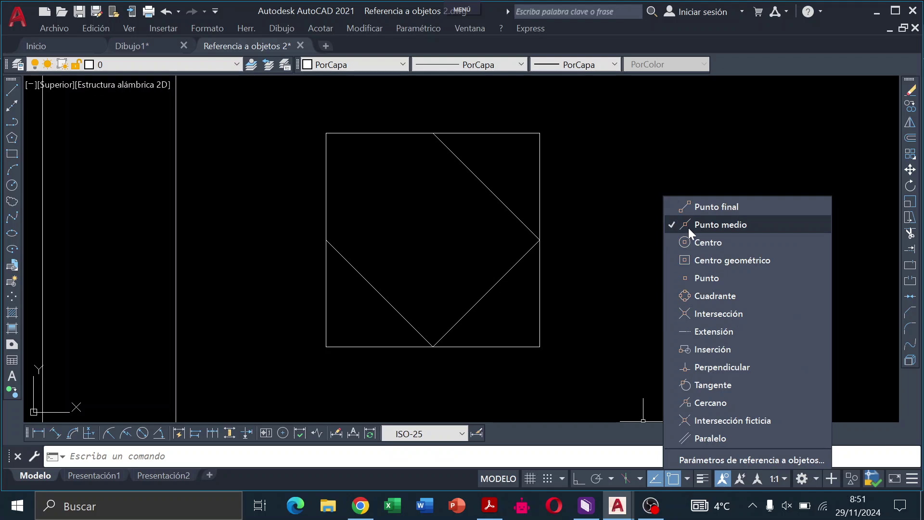
left_click(492, 250)
Redraw the diamond's upper-left side from the left-edge midpoint to the top-edge midpoint.
type("b")
key("Return")
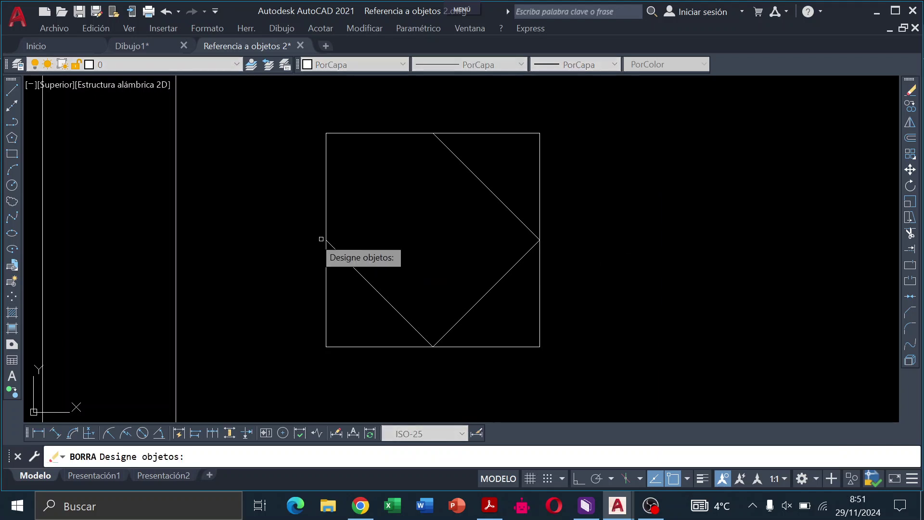
left_click(12, 90)
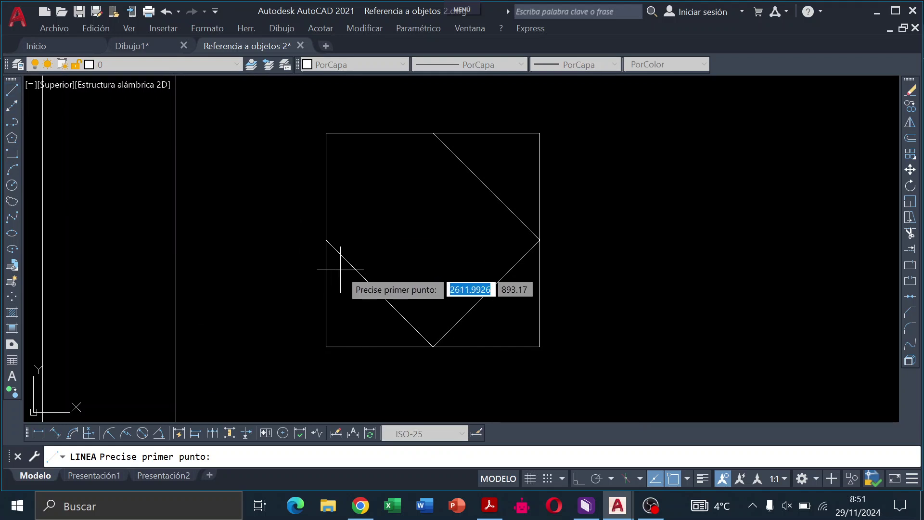
left_click(328, 239)
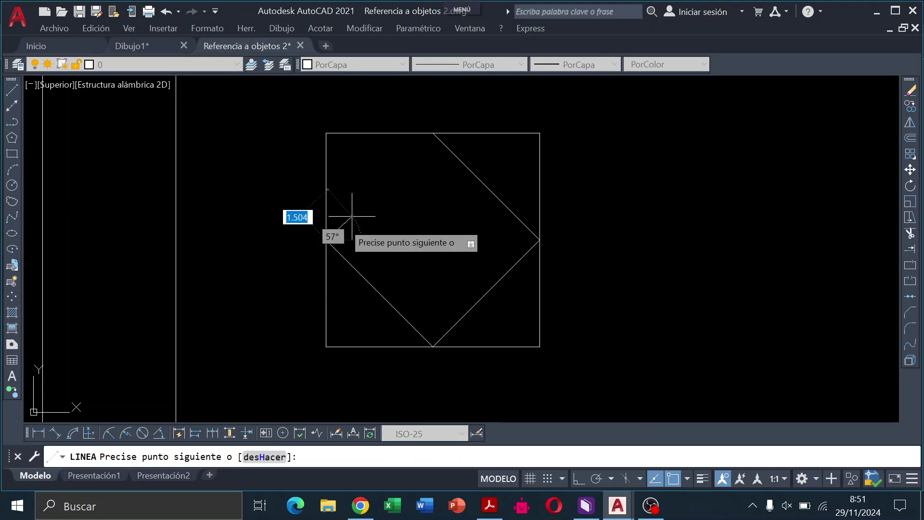
left_click(433, 136)
key("Return")
key("Return")
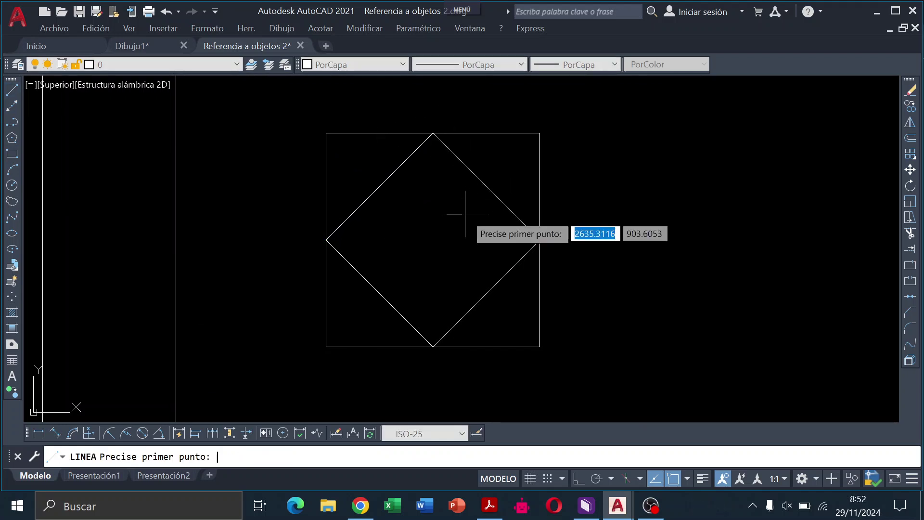
Draw the inner square through the midpoints of the diamond's sides.
left_click(484, 189)
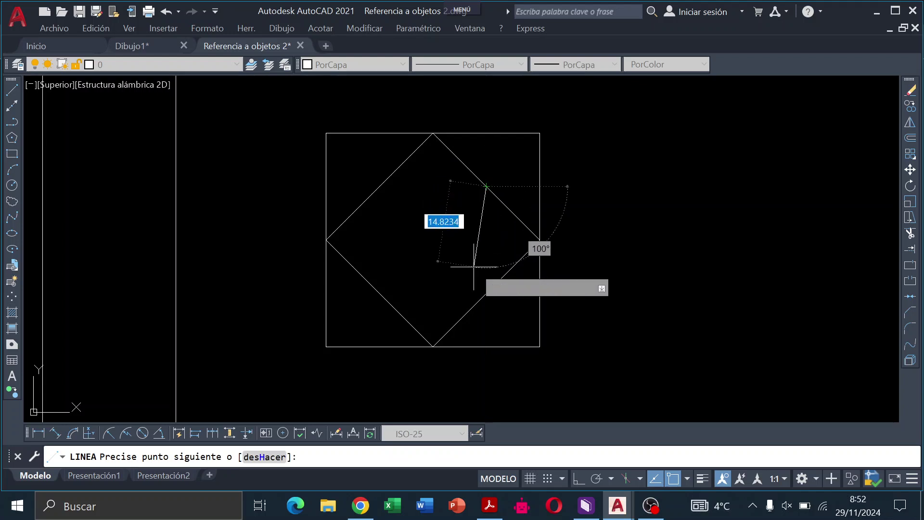
left_click(380, 292)
left_click(380, 186)
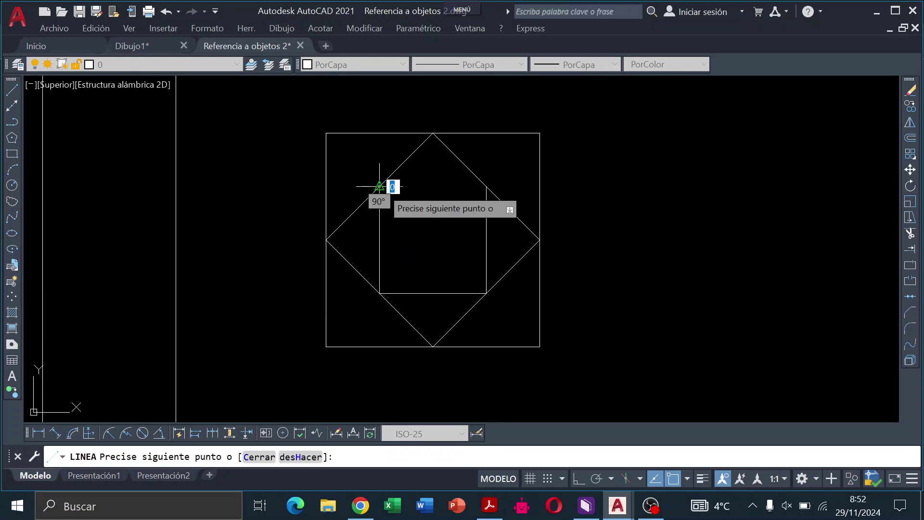
left_click(485, 189)
key("Return")
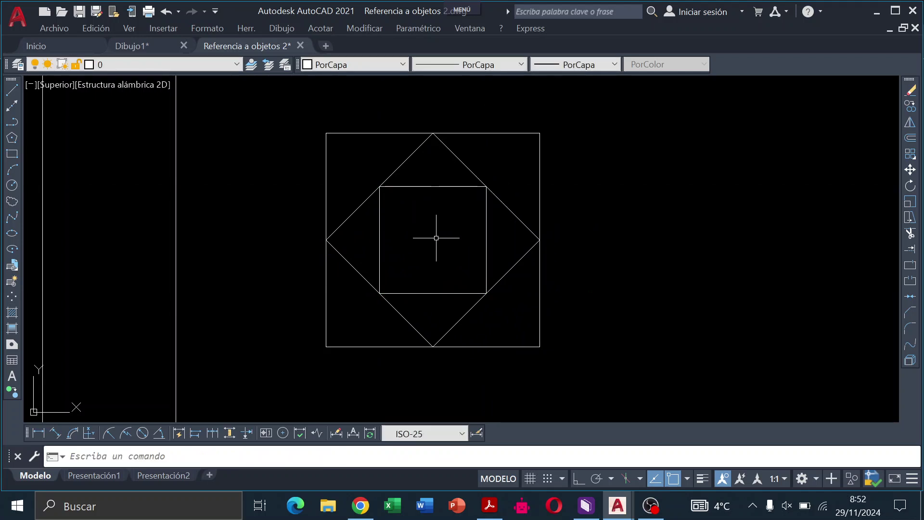
Draw the innermost diamond through the inner square's four side midpoints.
key("Return")
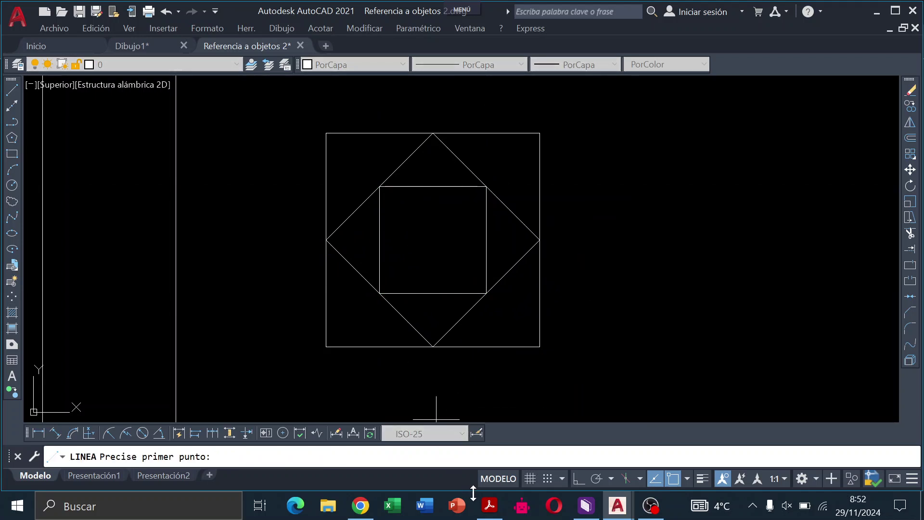
left_click(495, 508)
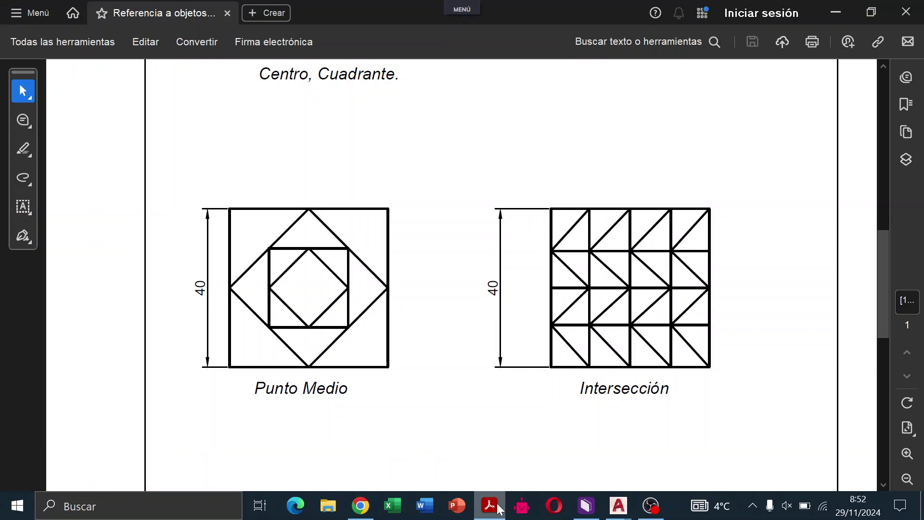
mouse_move(617, 505)
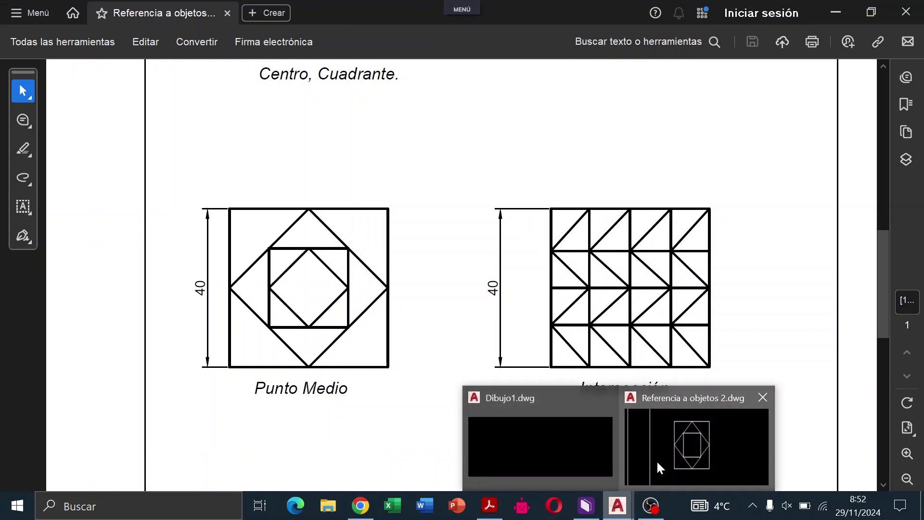
left_click(657, 460)
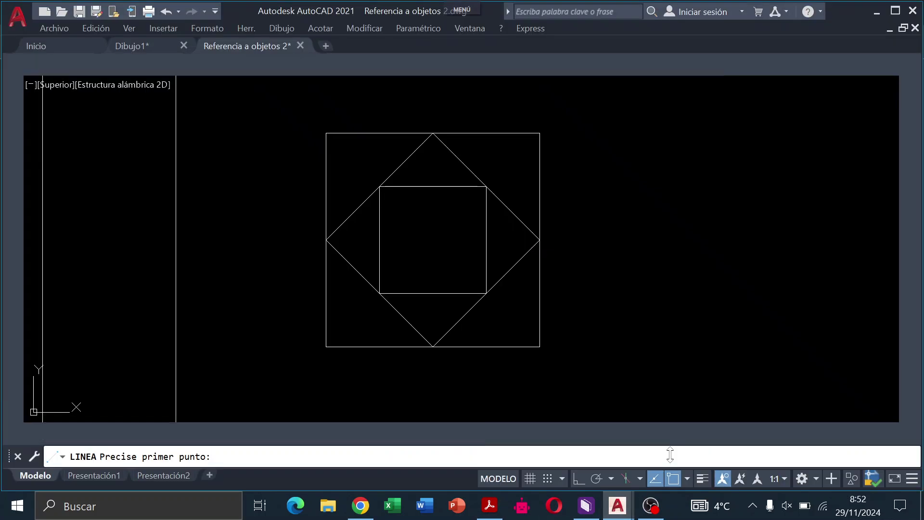
left_click(433, 186)
left_click(486, 239)
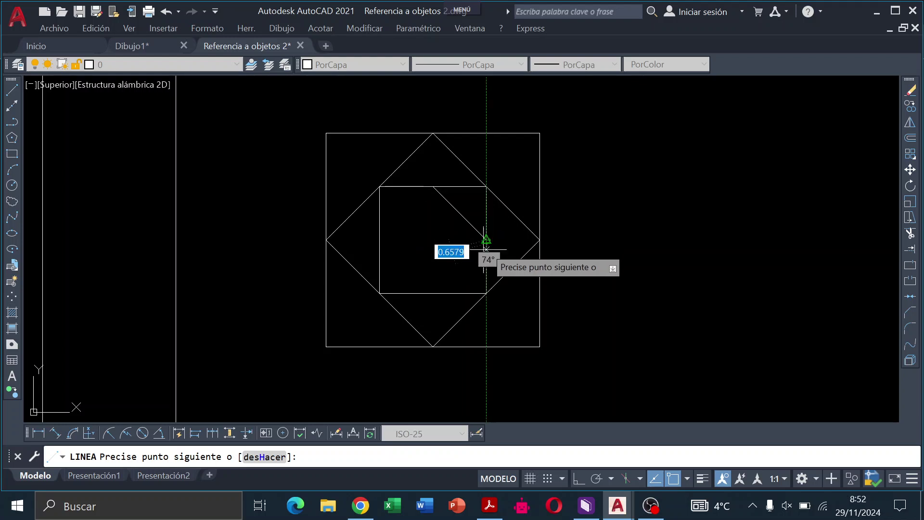
left_click(433, 293)
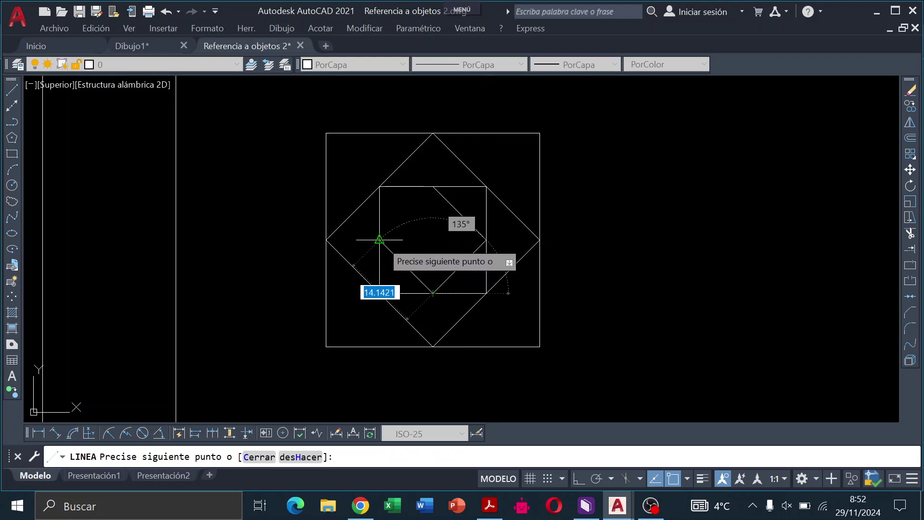
left_click(380, 239)
left_click(433, 186)
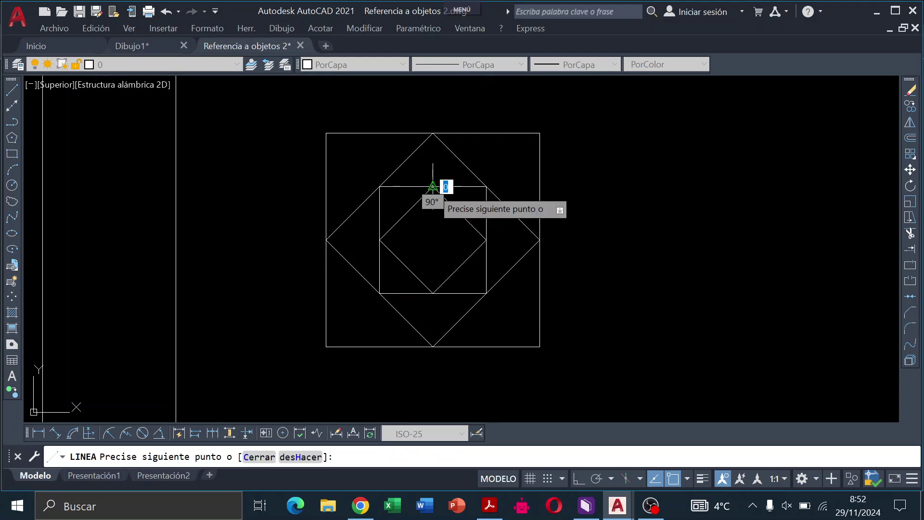
key("Return")
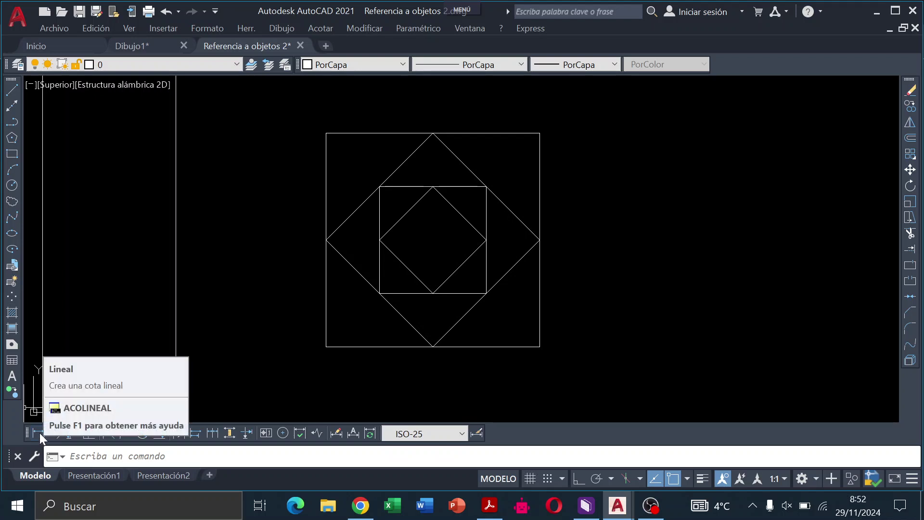
Enable Punto final snap and add a vertical 40 dimension along the outer square's left side.
left_click(39, 432)
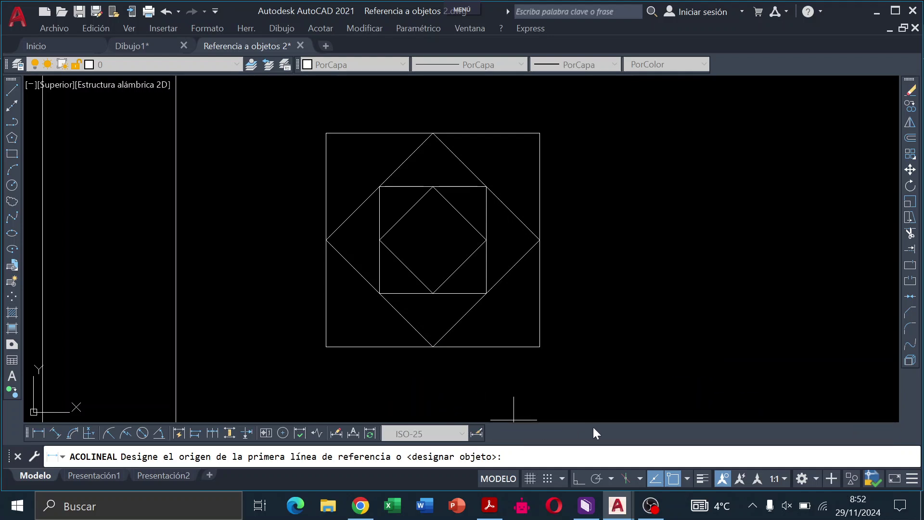
right_click(671, 480)
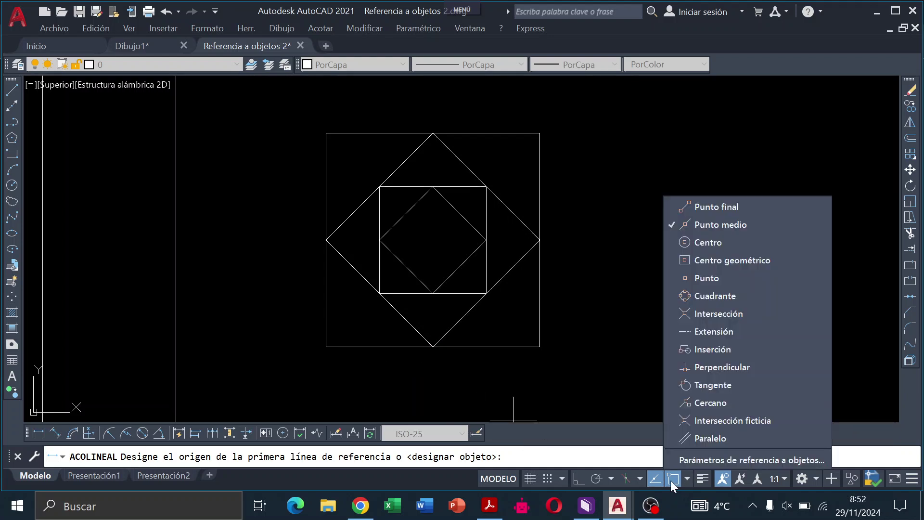
left_click(698, 207)
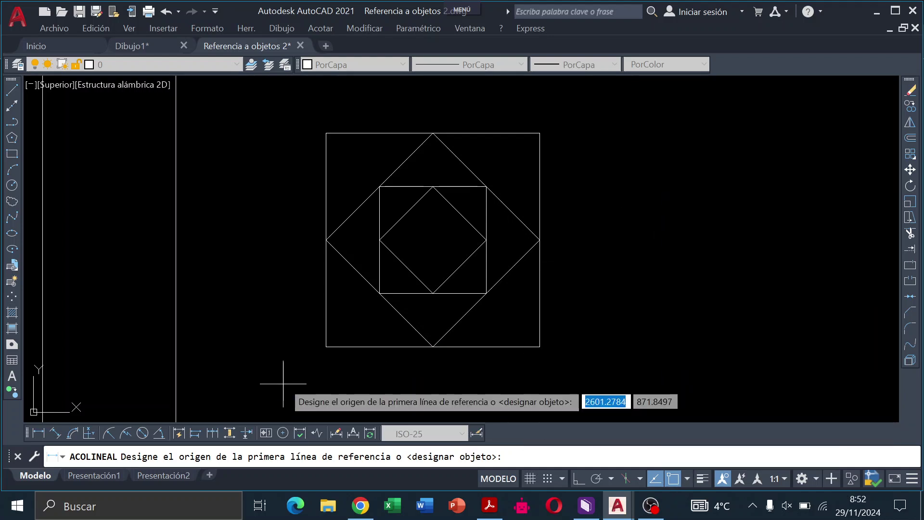
left_click(326, 347)
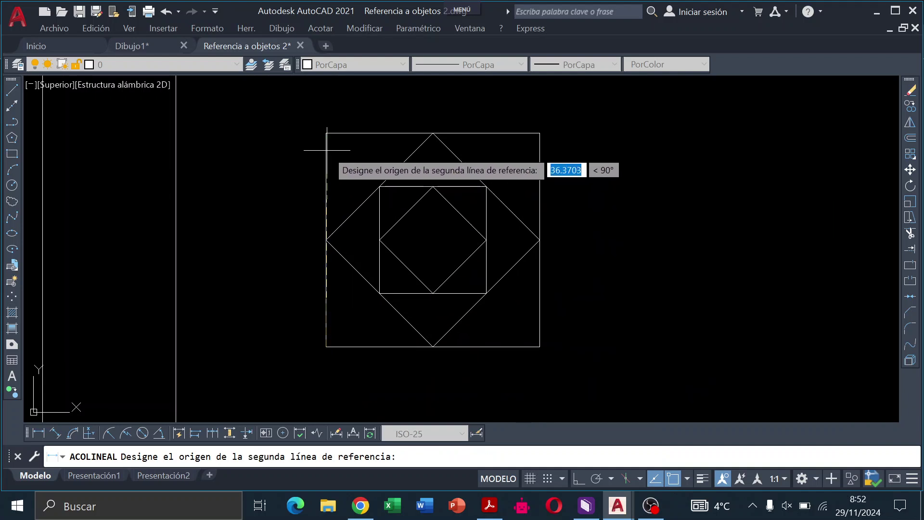
left_click(326, 133)
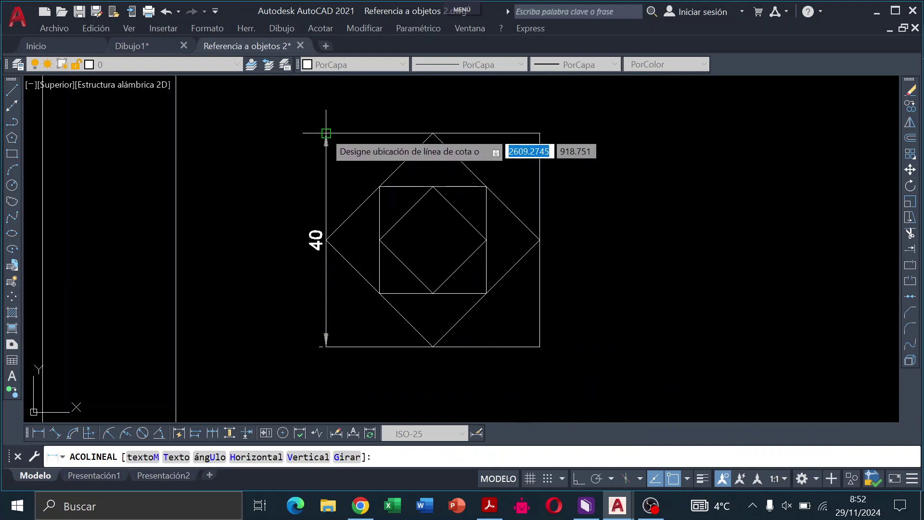
left_click(269, 132)
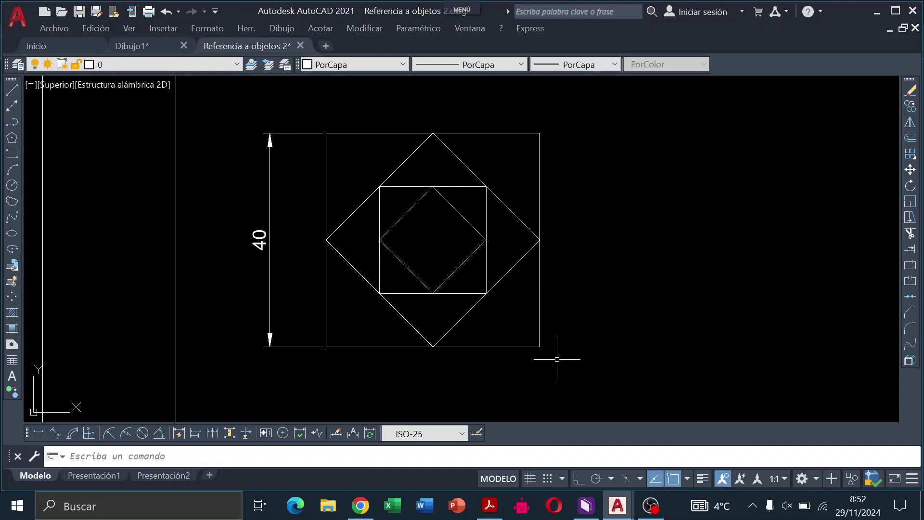
mouse_move(549, 374)
left_mouse_down()
mouse_move(365, 148)
mouse_move(599, 136)
left_mouse_up()
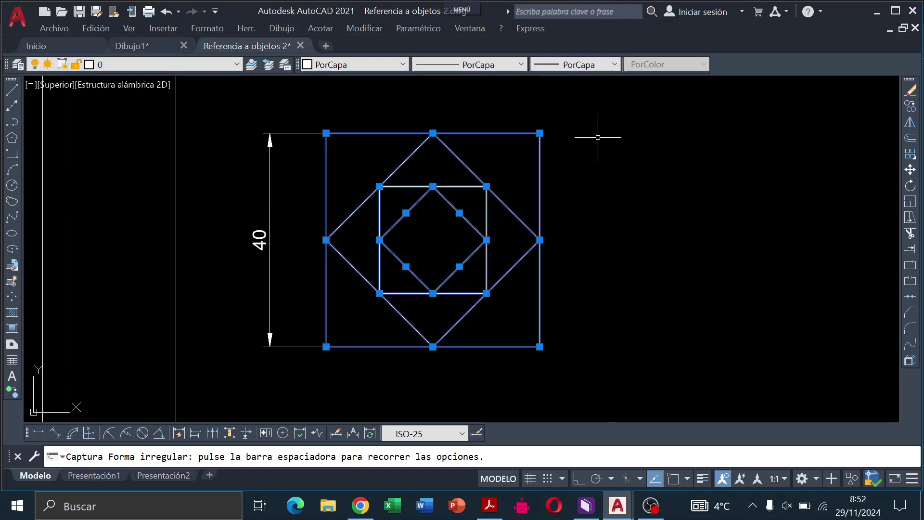
Move the selected nested-square lines to the CONTORNO layer and briefly preview lineweights.
left_click(203, 66)
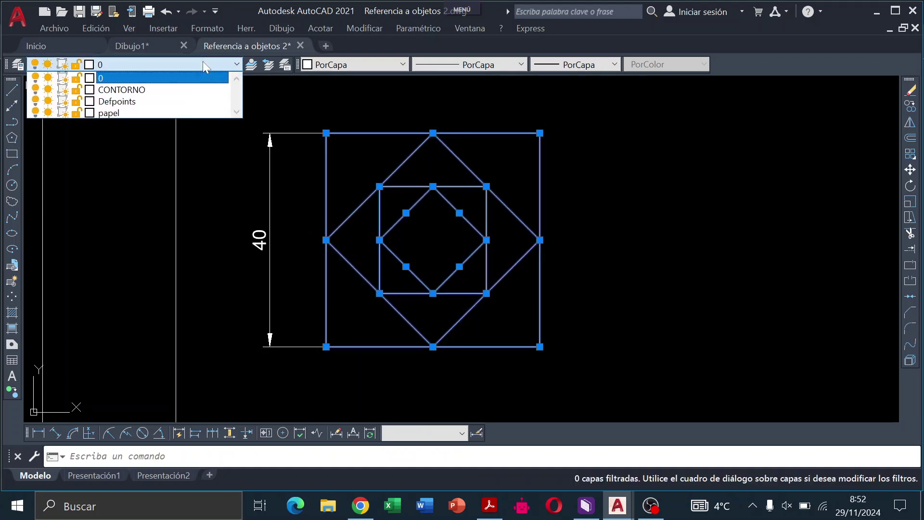
left_click(146, 86)
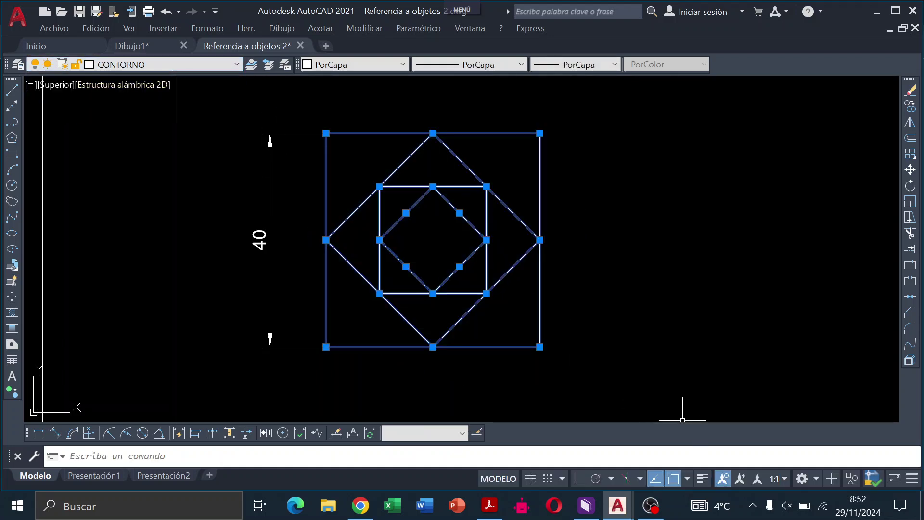
left_click(700, 479)
key("Escape")
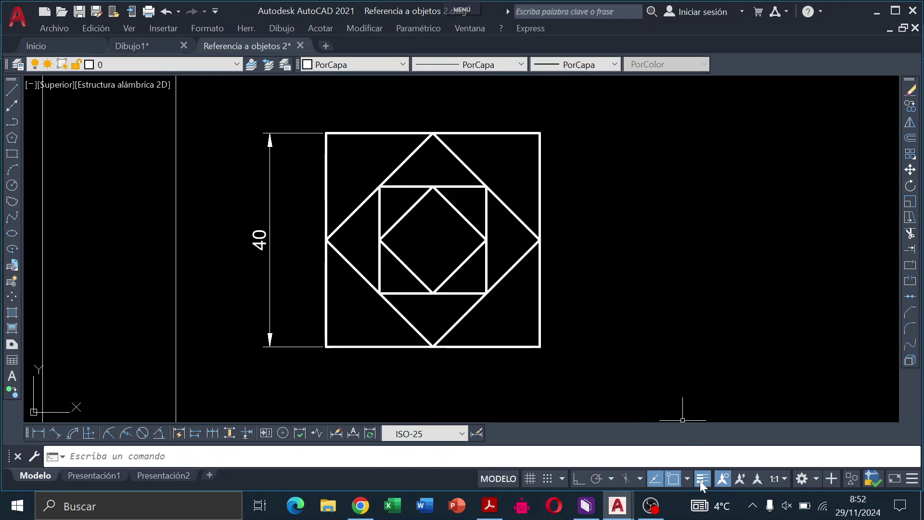
left_click(701, 480)
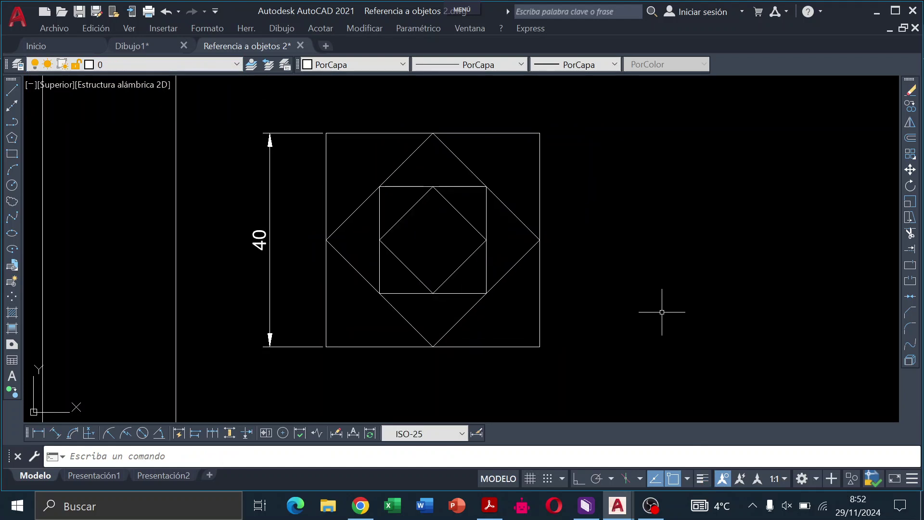
Copy the 'Centro, cuadrante' label to just below the nested-squares figure.
scroll(614, 216, "down", 2)
scroll(613, 212, "down", 3)
mouse_move(614, 195)
middle_mouse_down()
mouse_move(597, 292)
mouse_move(565, 203)
middle_mouse_up()
left_click(559, 196)
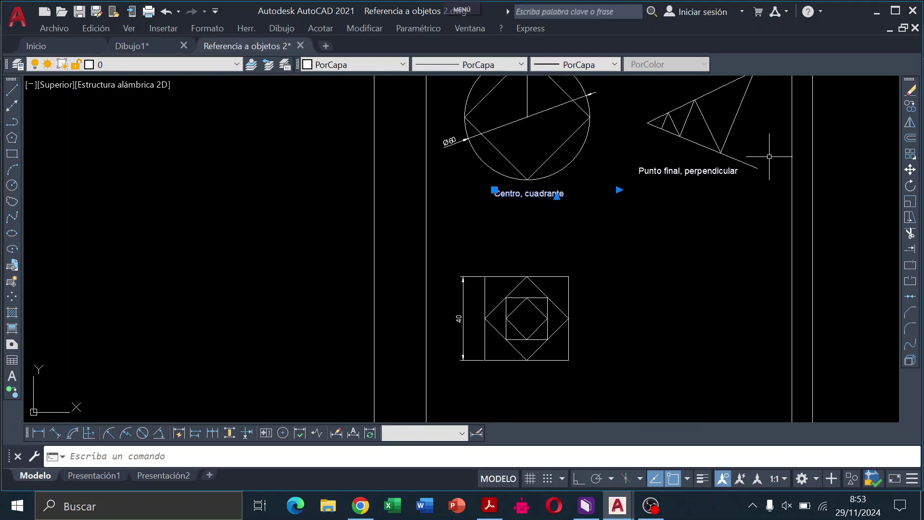
left_click(910, 106)
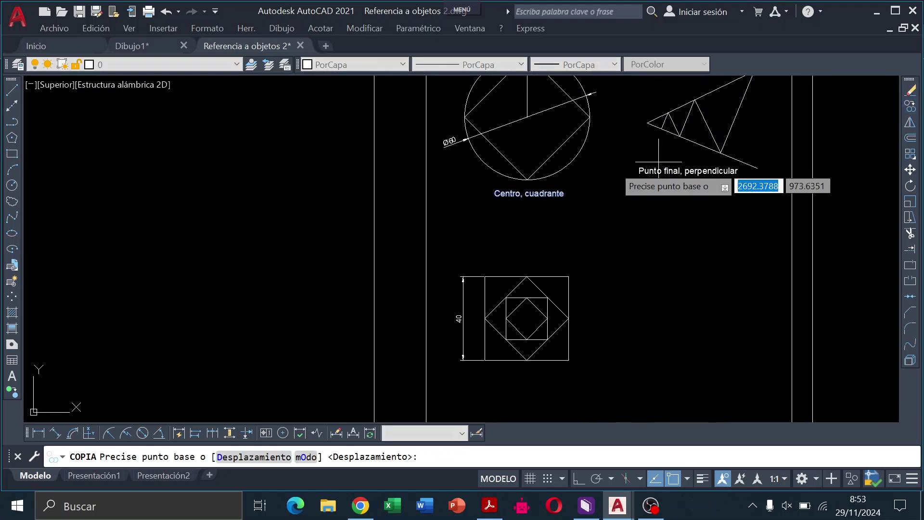
left_click(529, 192)
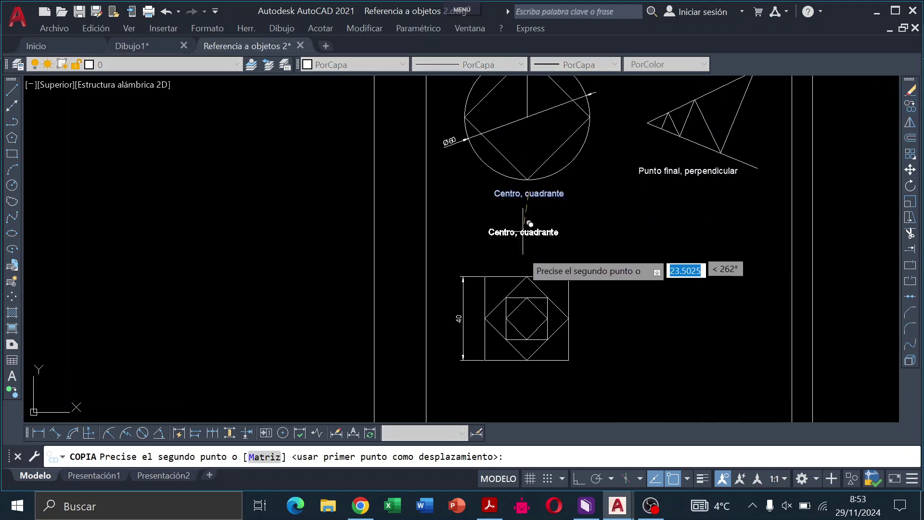
left_click(532, 366)
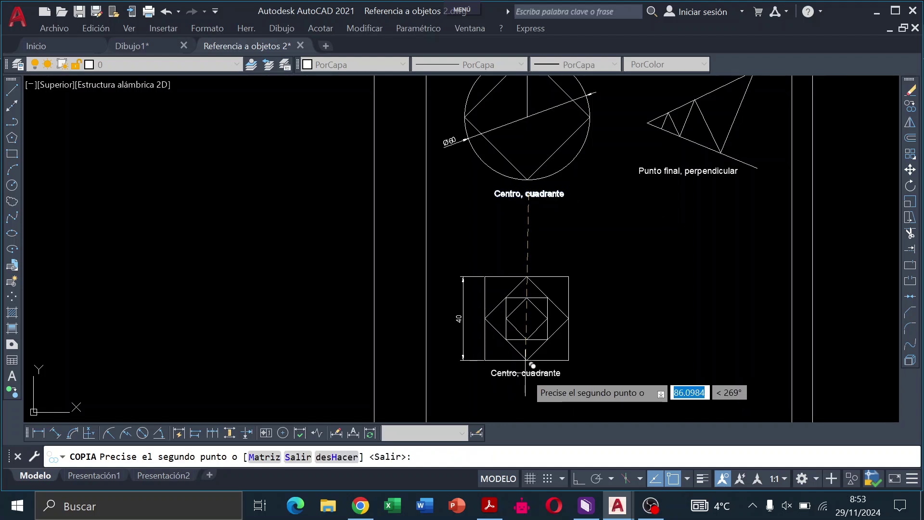
key("Return")
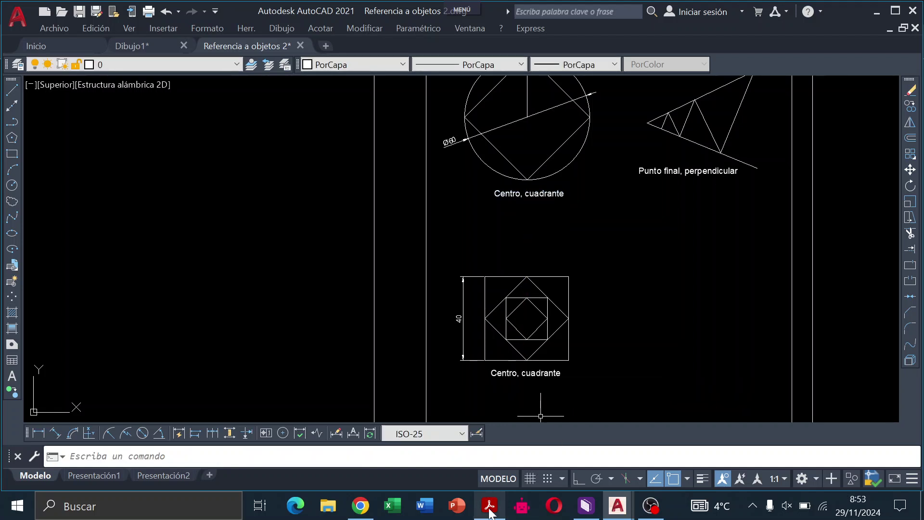
left_click(490, 506)
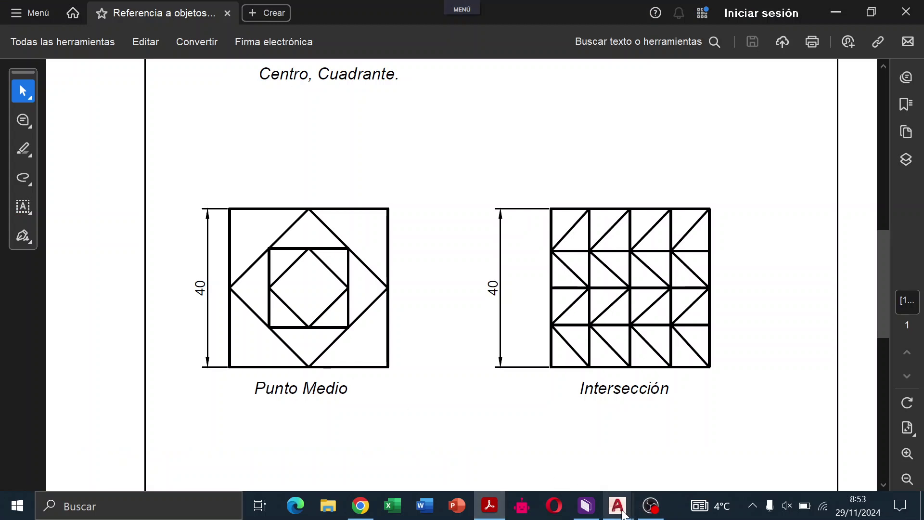
left_click(654, 433)
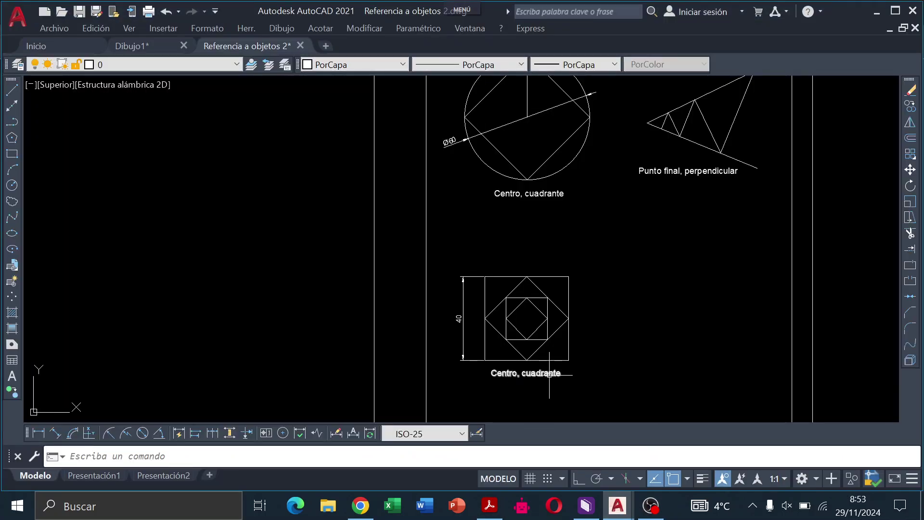
Change the copied label to 'Punto medio' and move it centred beneath the square.
double_click(549, 373)
type("Punto medio")
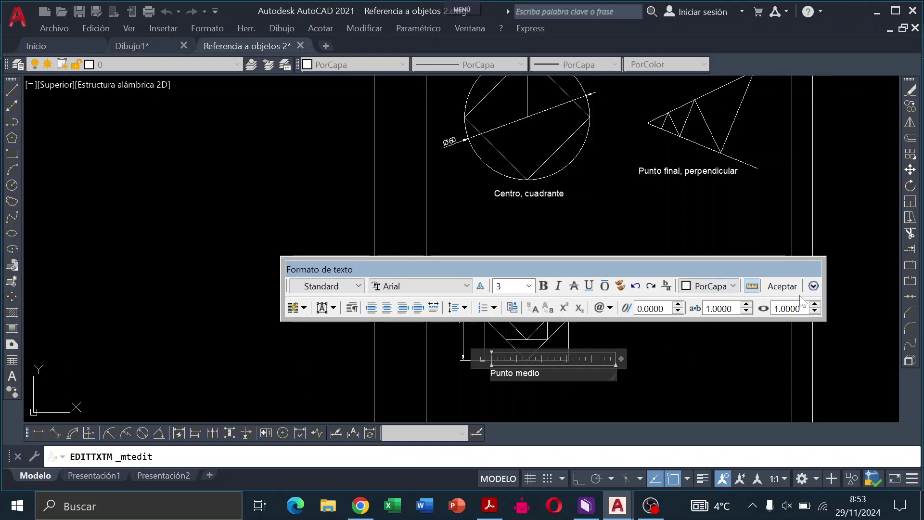
left_click(782, 286)
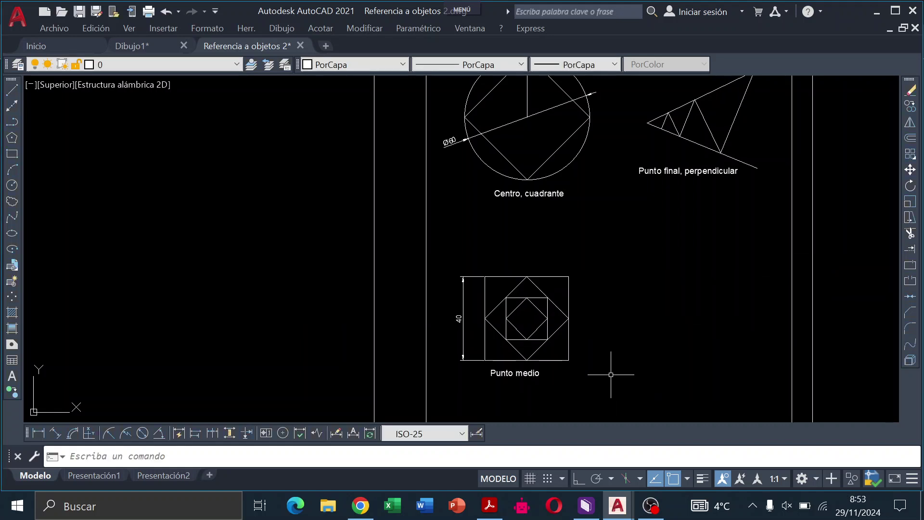
left_click(526, 375)
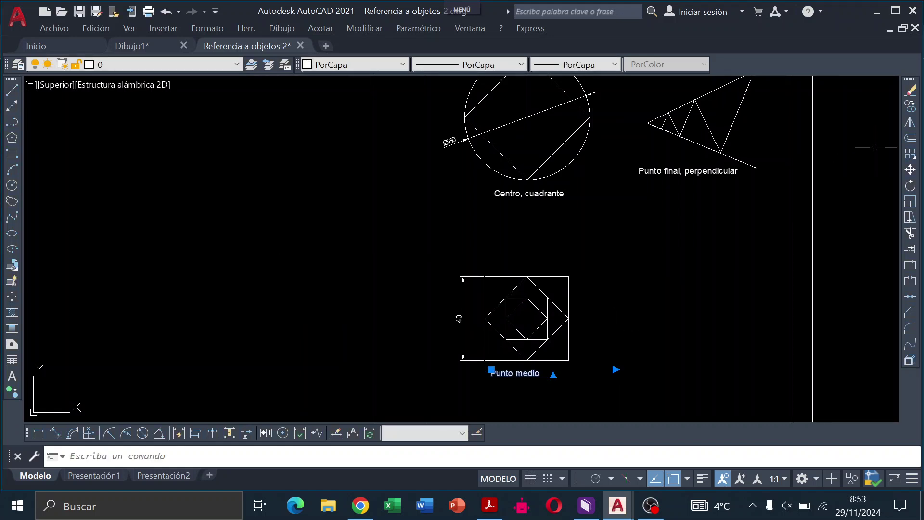
left_click(910, 170)
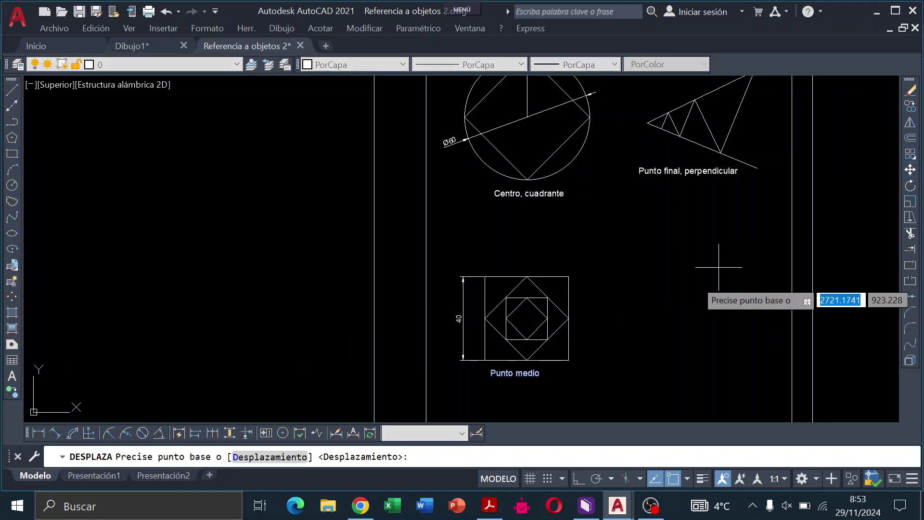
left_click(523, 374)
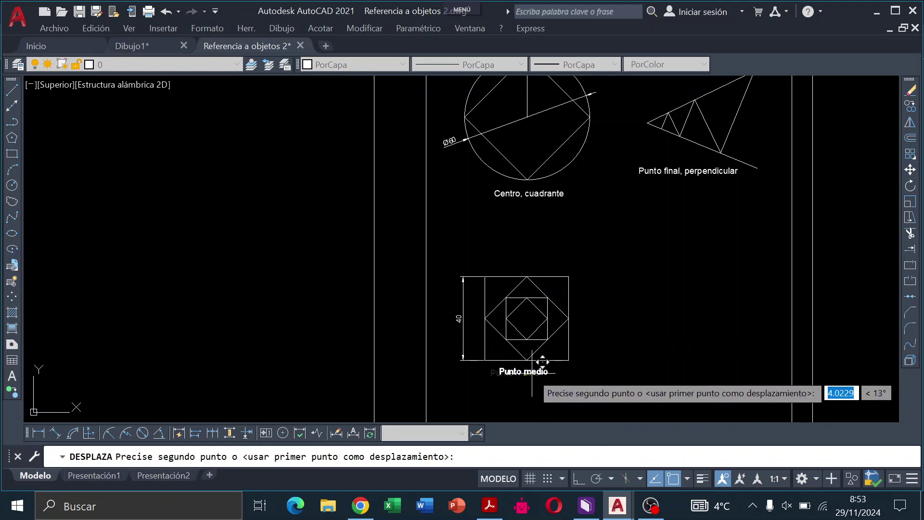
left_click(531, 372)
scroll(588, 295, "up", 1)
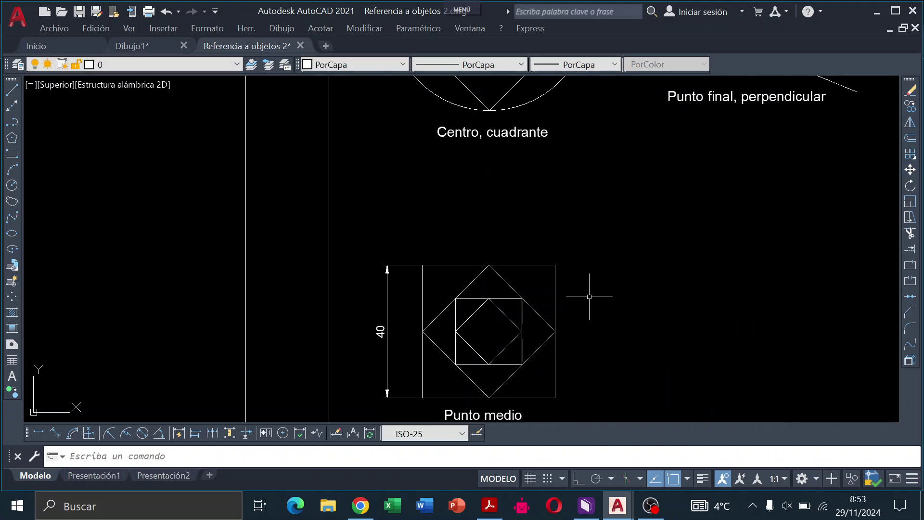
scroll(589, 297, "down", 1)
middle_click_drag(594, 295, 544, 275)
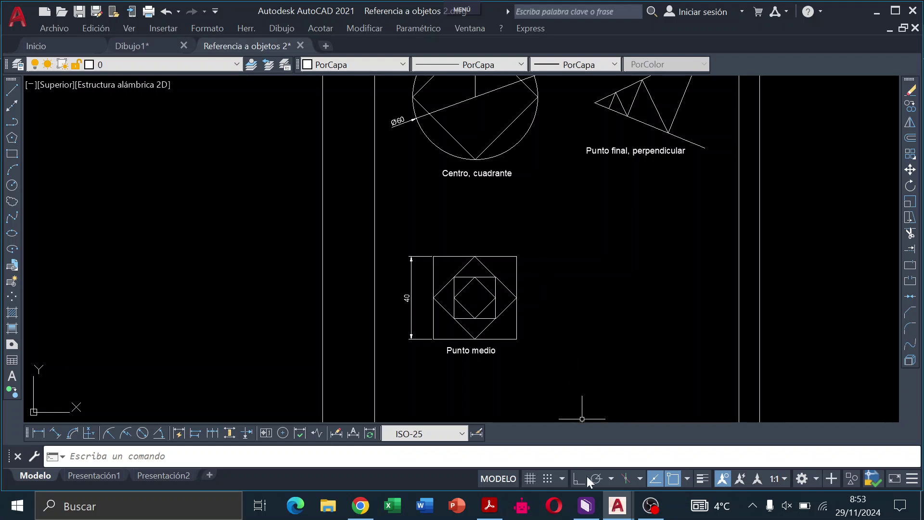
left_click(490, 505)
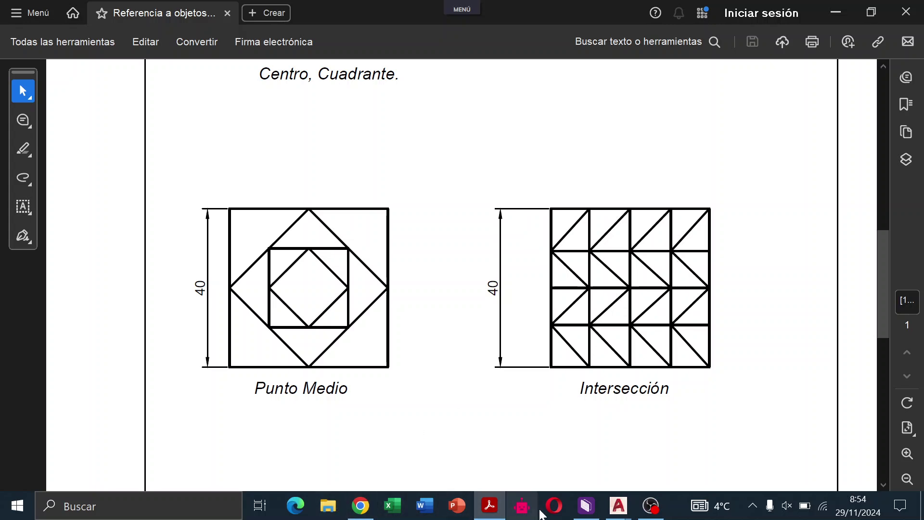
mouse_move(617, 505)
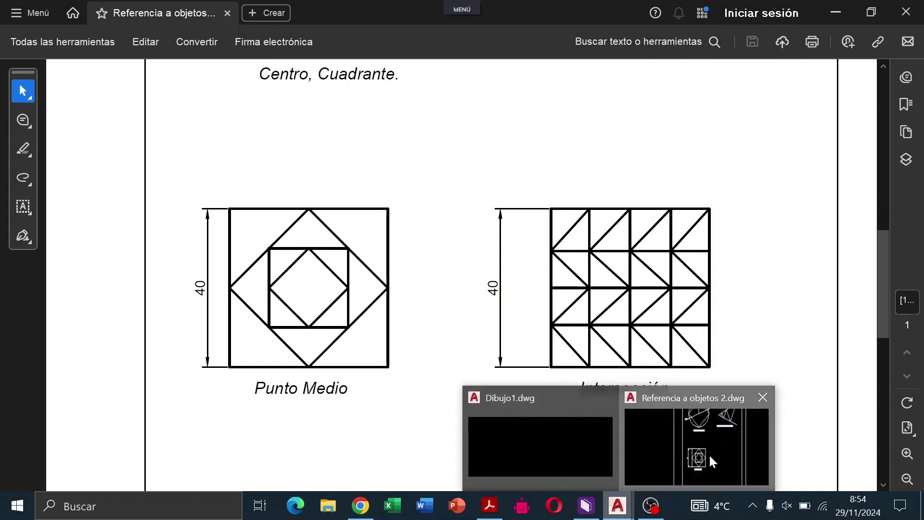
Return to AutoCAD from the reference PDF and pan to free space on the right.
left_click(709, 454)
middle_click_drag(597, 321, 486, 323)
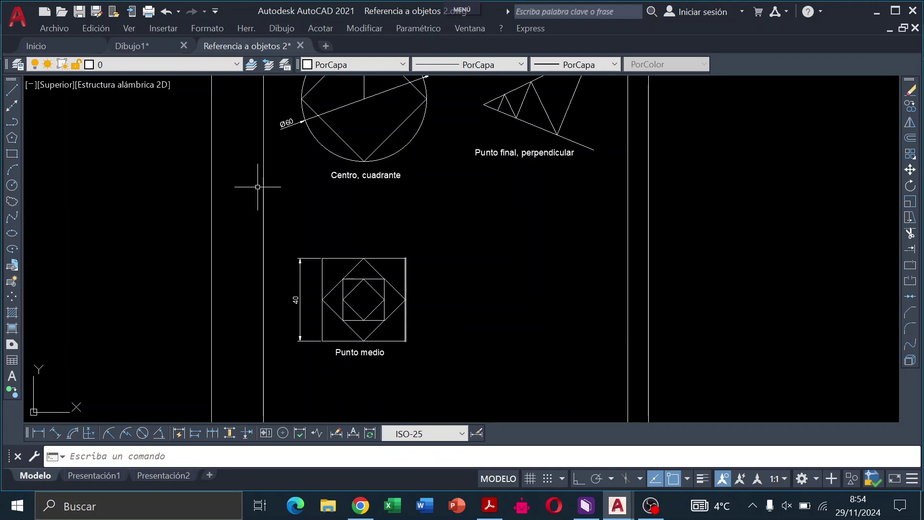
With Ortho on, draw a second 40 × 40 square right of the Punto medio figure.
left_click(11, 91)
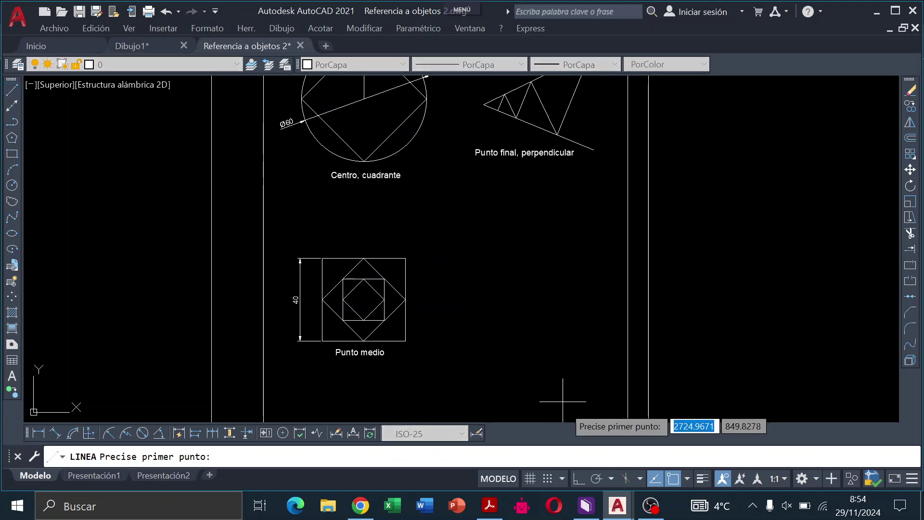
left_click(581, 480)
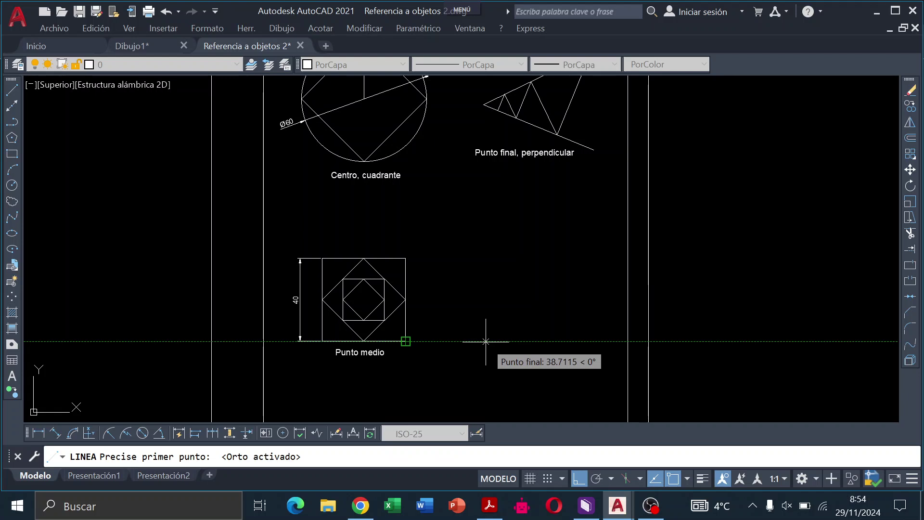
left_click(486, 342)
type("4")
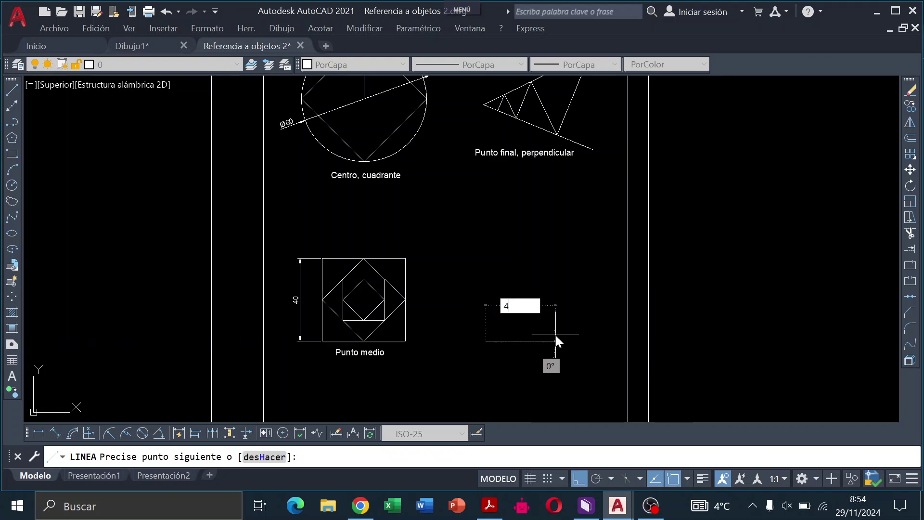
type("0")
key("Return")
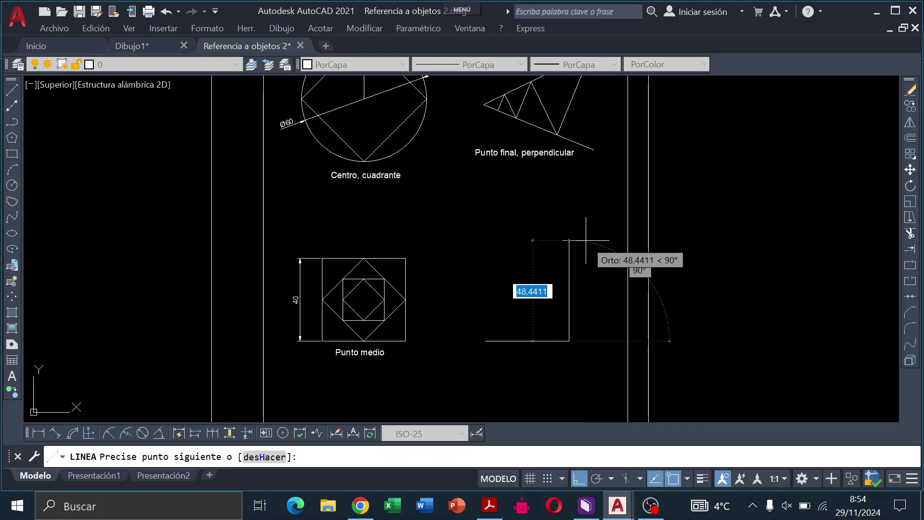
type("40")
key("Return")
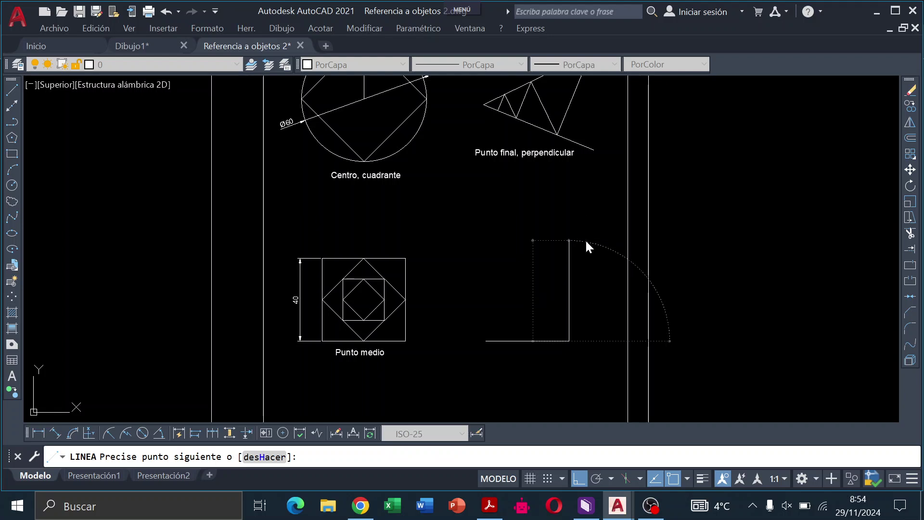
type("4")
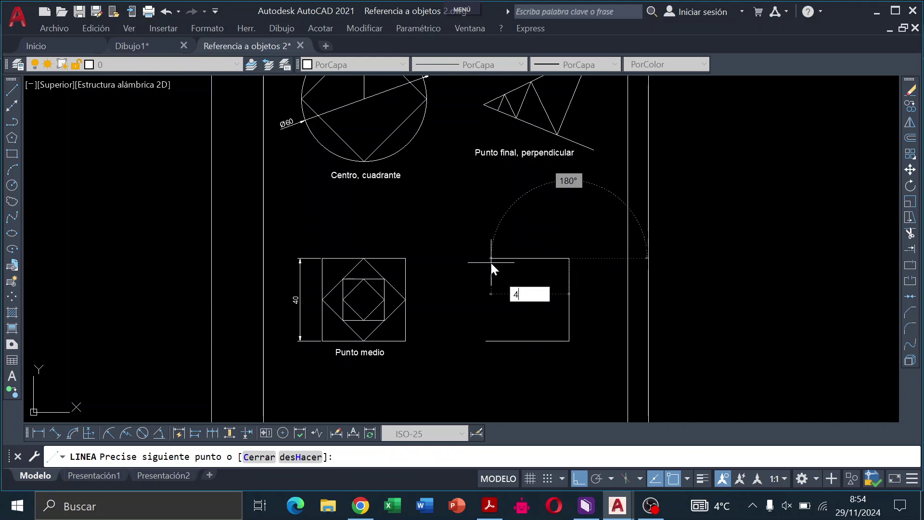
type("0")
key("Return")
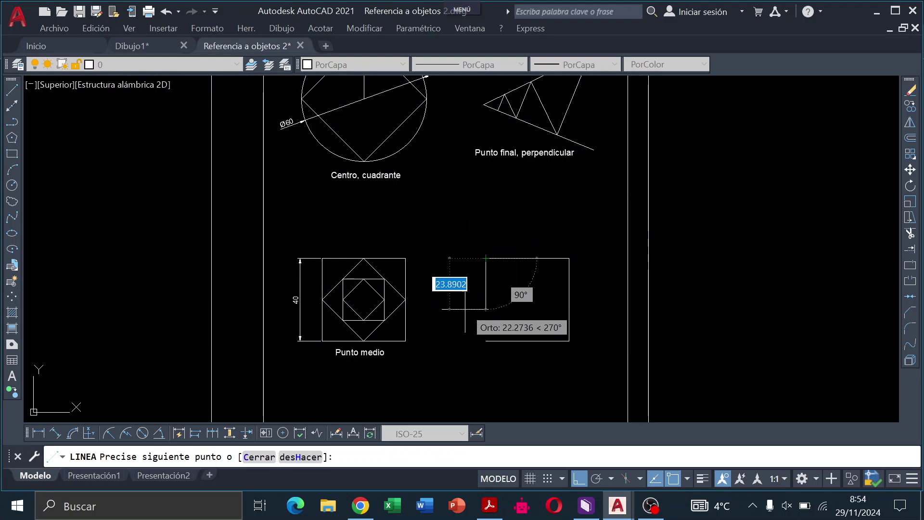
type("40")
key("Return")
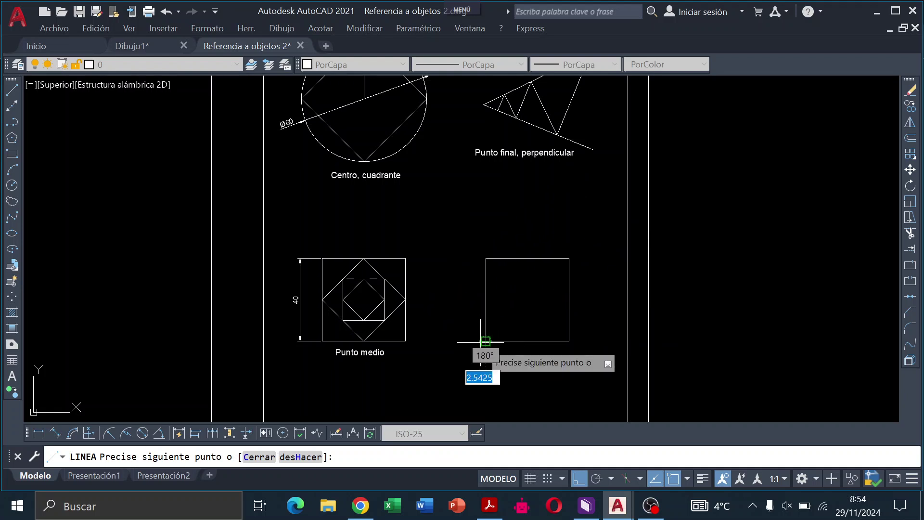
key("Escape")
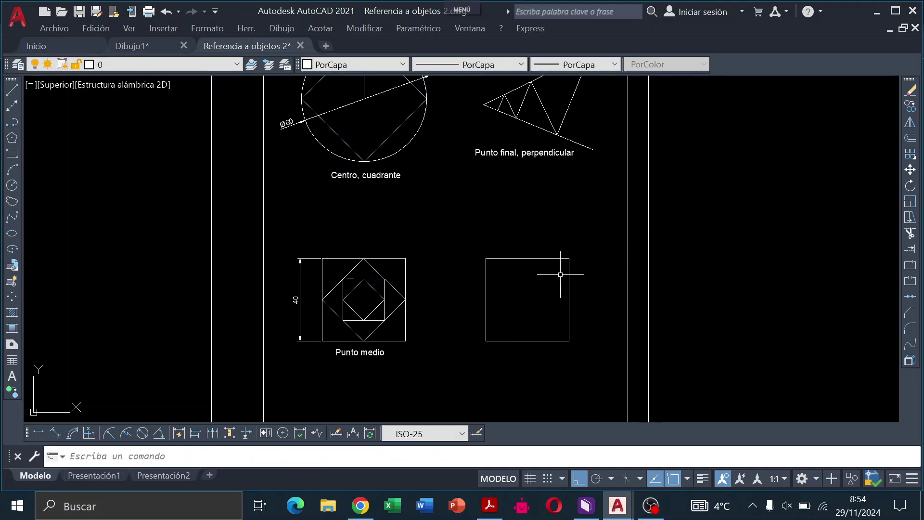
Draw a vertical line from the new square's top-edge midpoint to its bottom-edge midpoint.
scroll(537, 306, "up", 2)
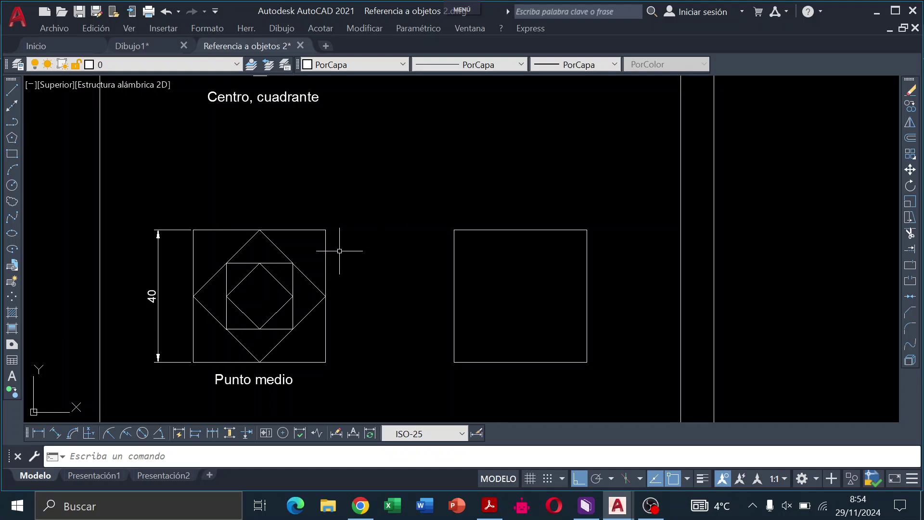
left_click(10, 90)
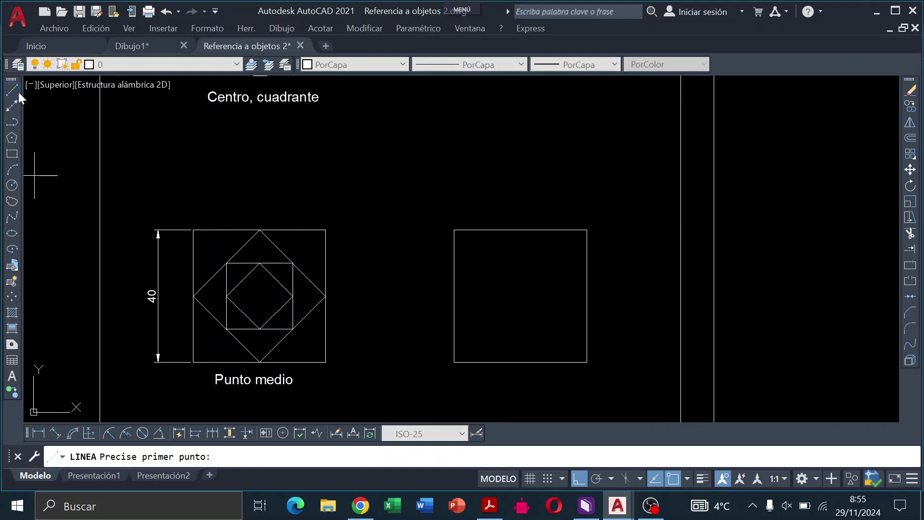
left_click(520, 229)
left_click(522, 362)
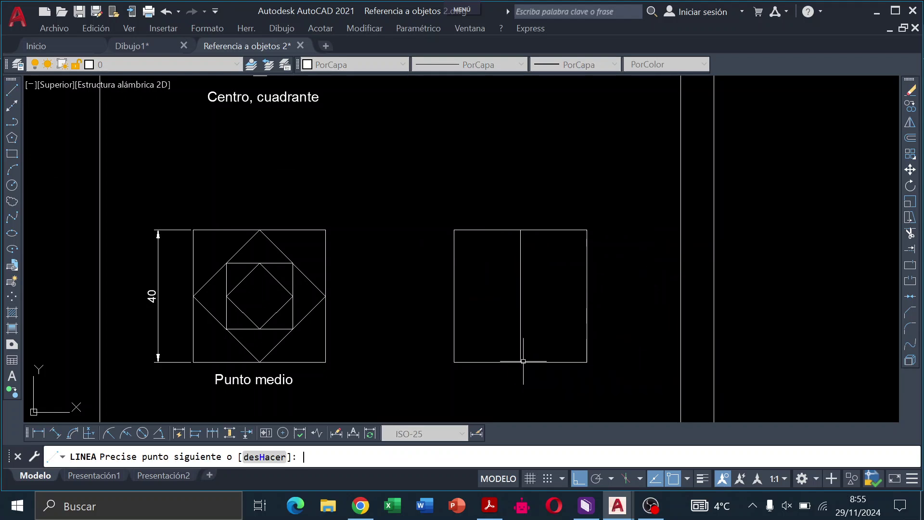
key("Return")
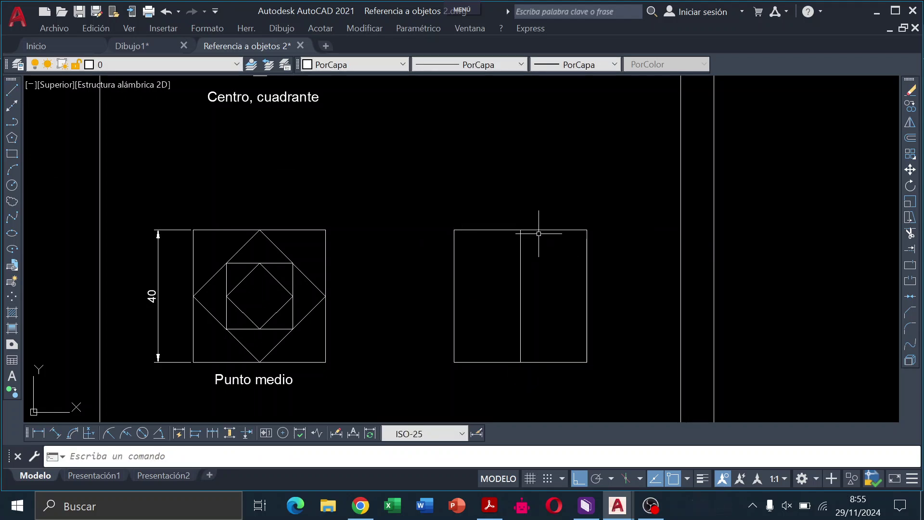
scroll(538, 234, "up", 2)
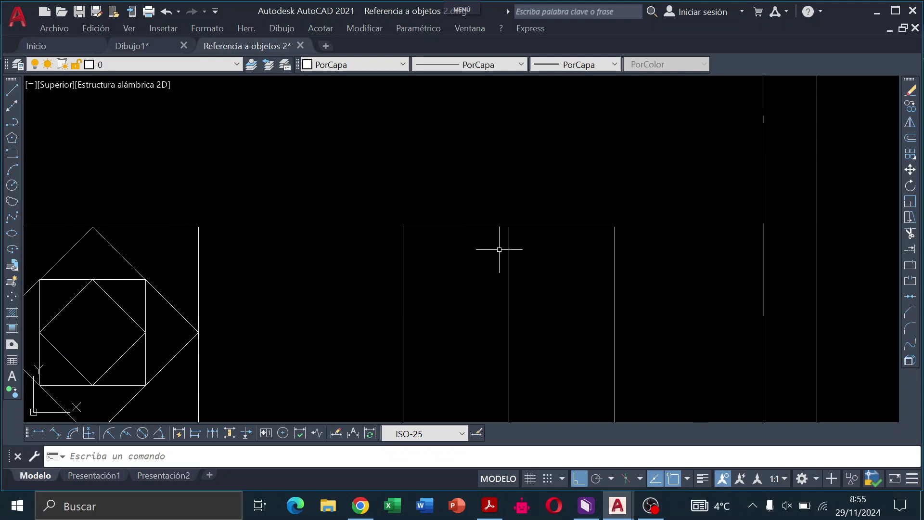
scroll(532, 268, "down", 2)
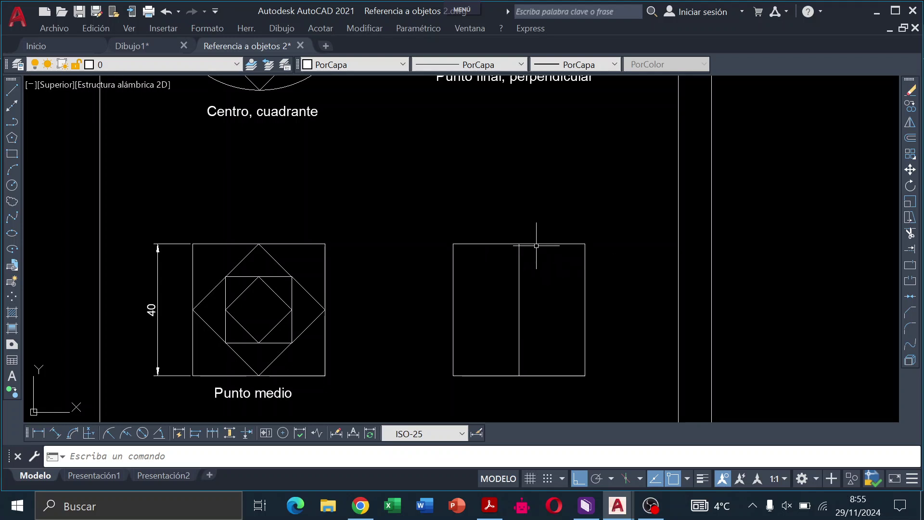
scroll(503, 247, "up", 1)
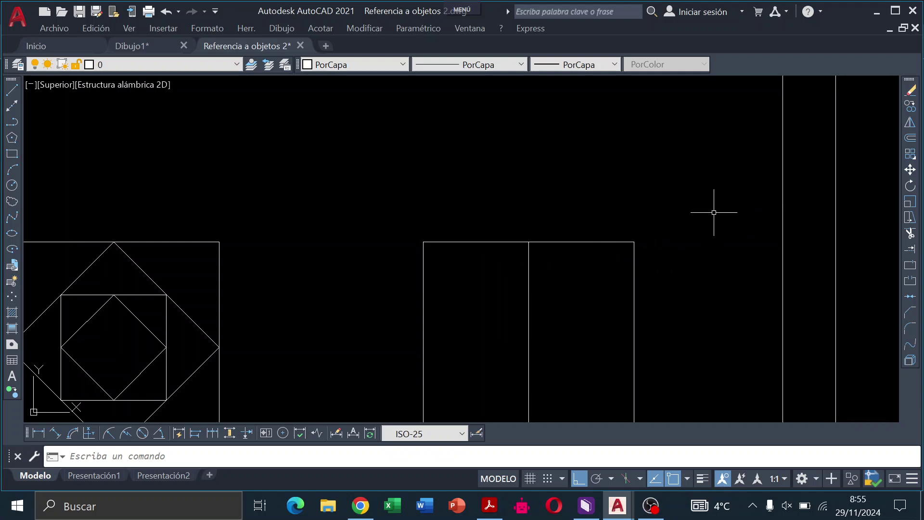
middle_click_drag(631, 266, 621, 171)
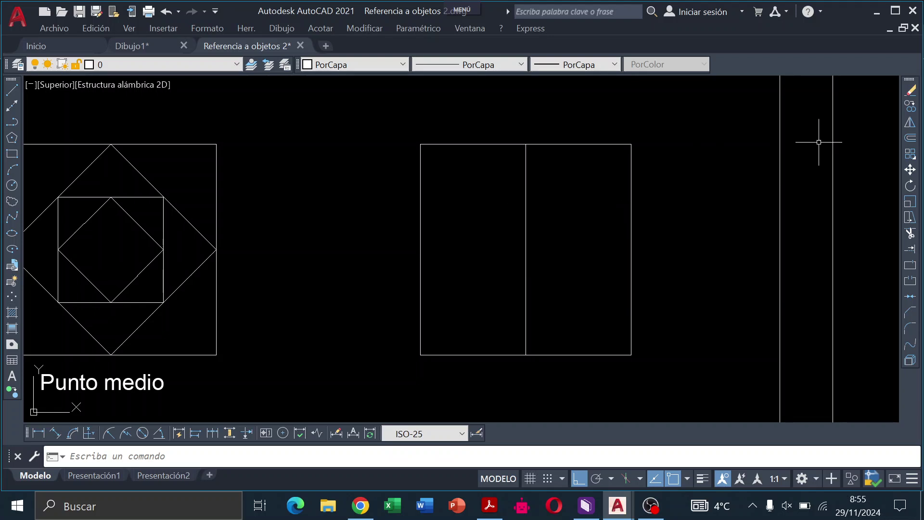
Offset the middle vertical line 10 units to each side, then bring up the reference PDF in Acrobat.
left_click(910, 140)
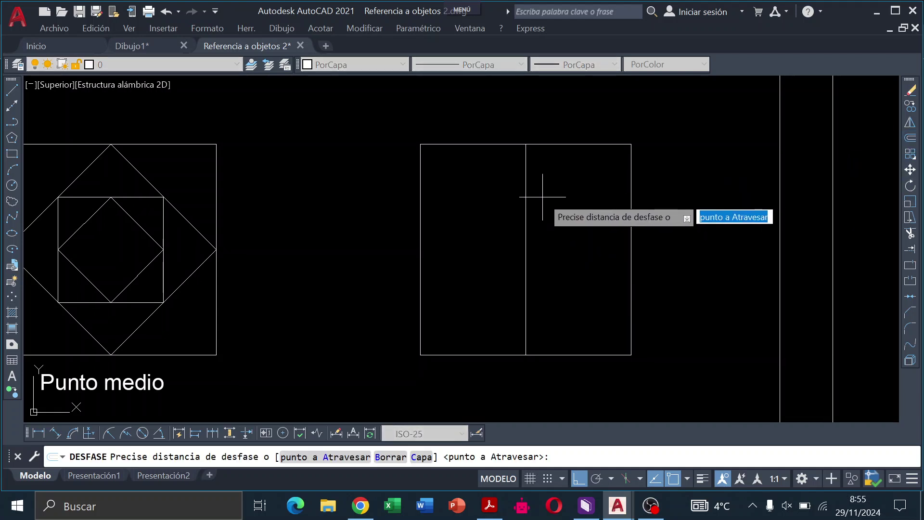
type("1")
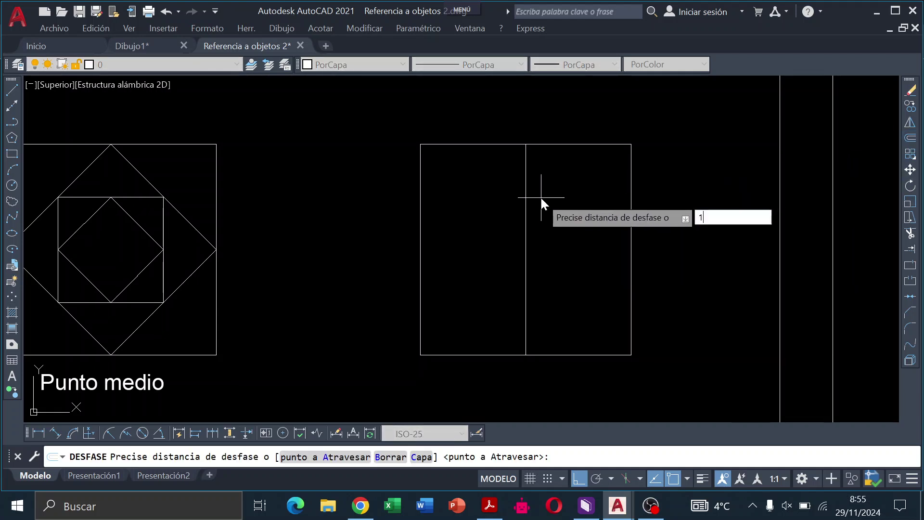
type("0")
key("Return")
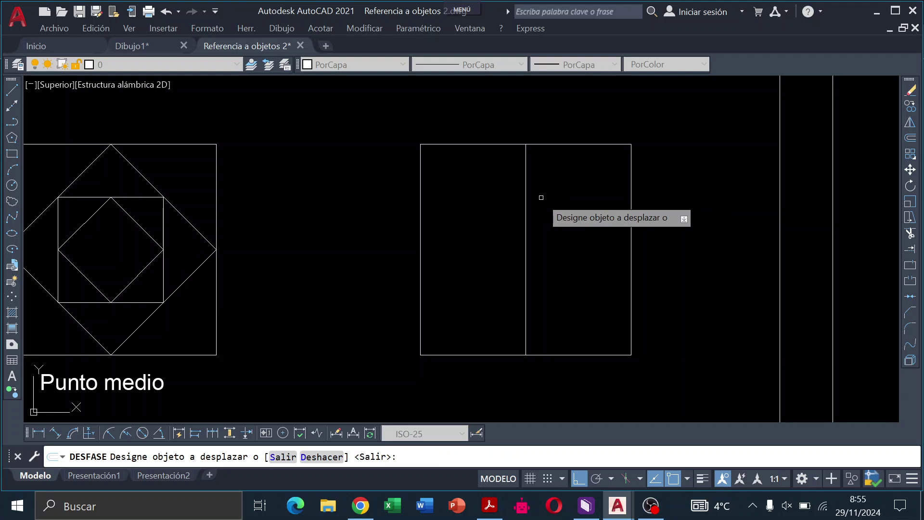
left_click(528, 201)
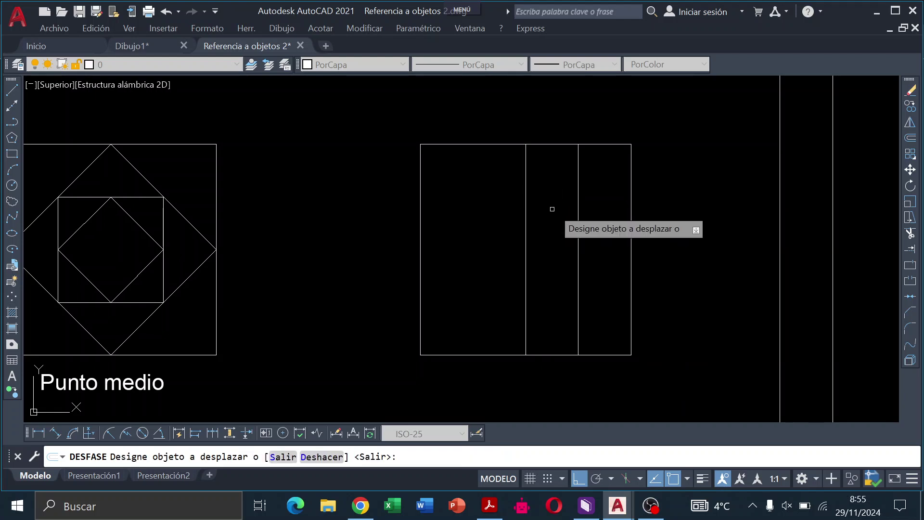
left_click(525, 197)
left_click(497, 193)
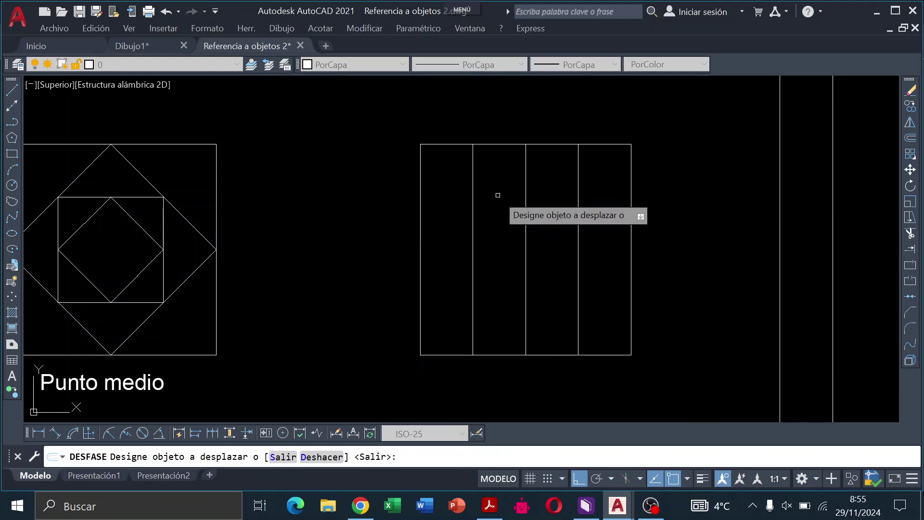
key("Return")
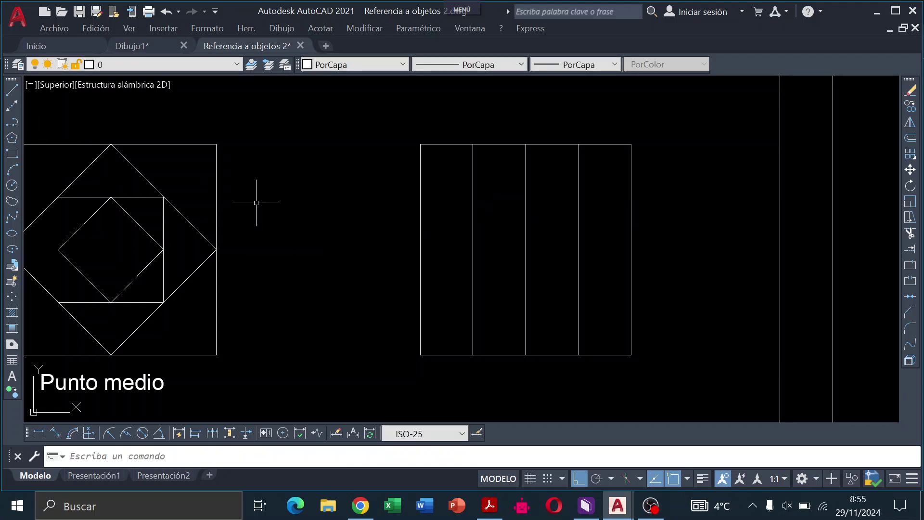
left_click(490, 505)
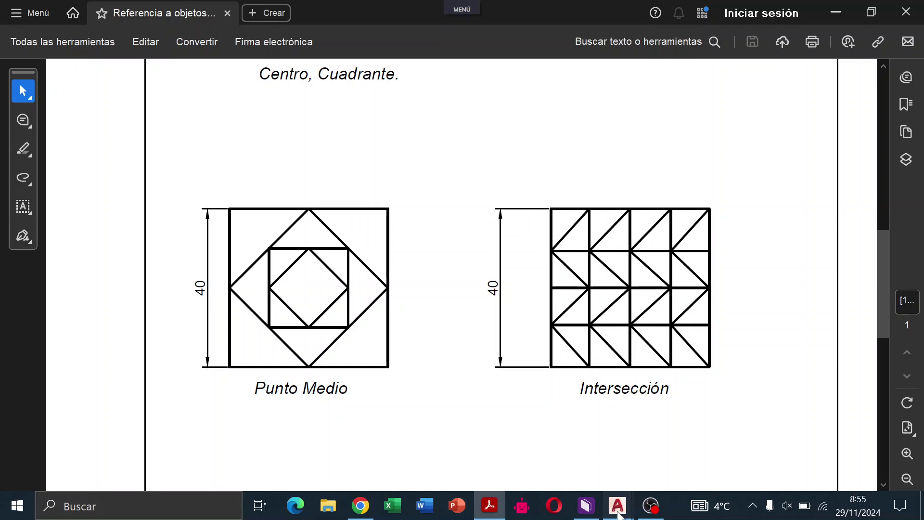
Back in AutoCAD, draw a horizontal line between the square's left and right edge midpoints.
left_click(718, 461)
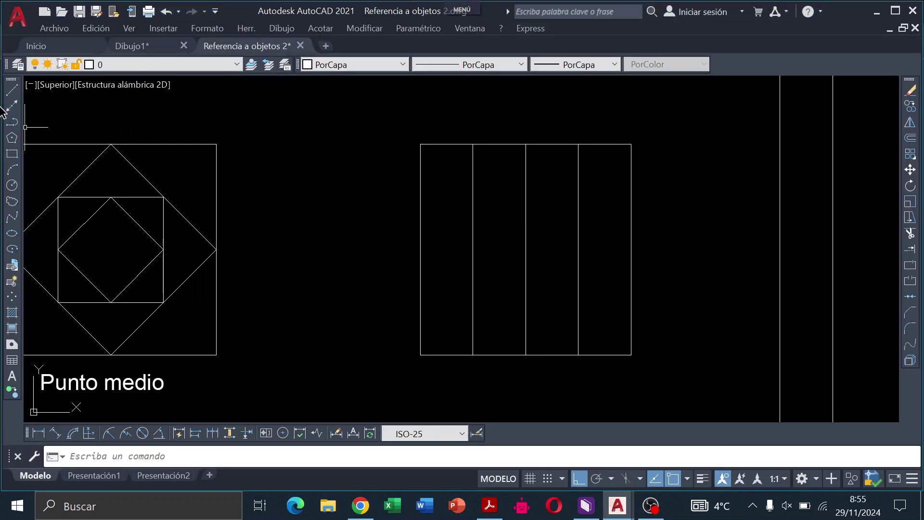
left_click(13, 91)
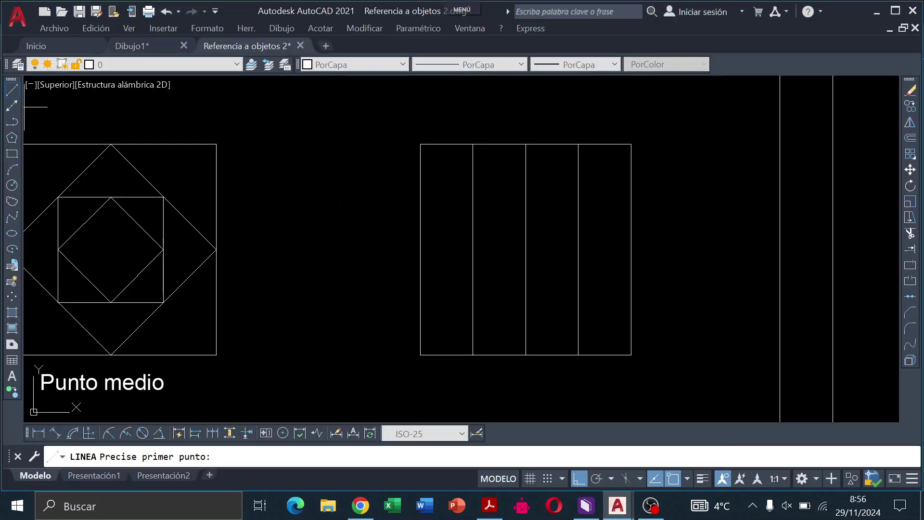
left_click(420, 249)
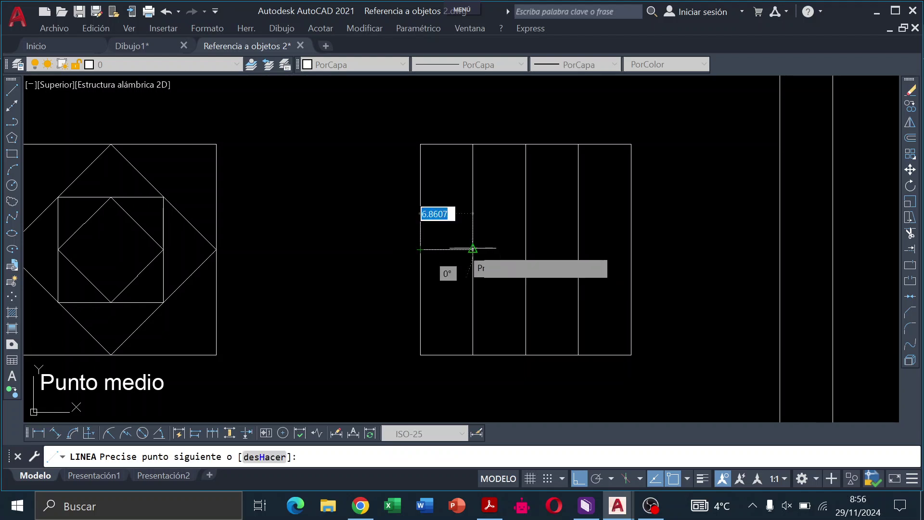
left_click(631, 250)
key("Escape")
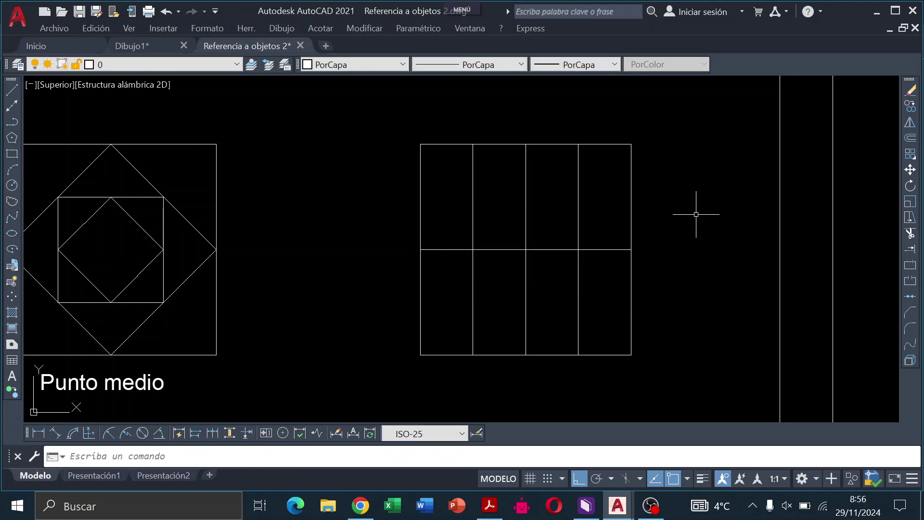
Offset the middle horizontal line 10 units above and below.
left_click(910, 139)
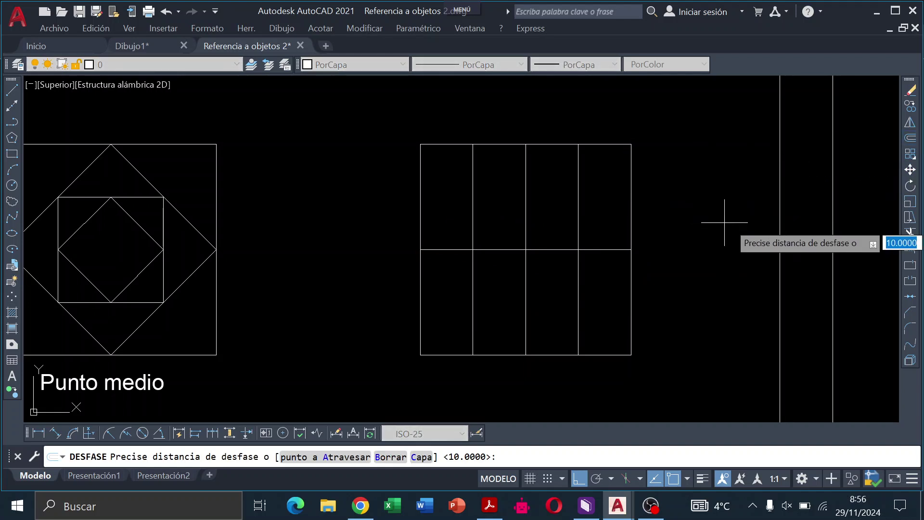
key("Return")
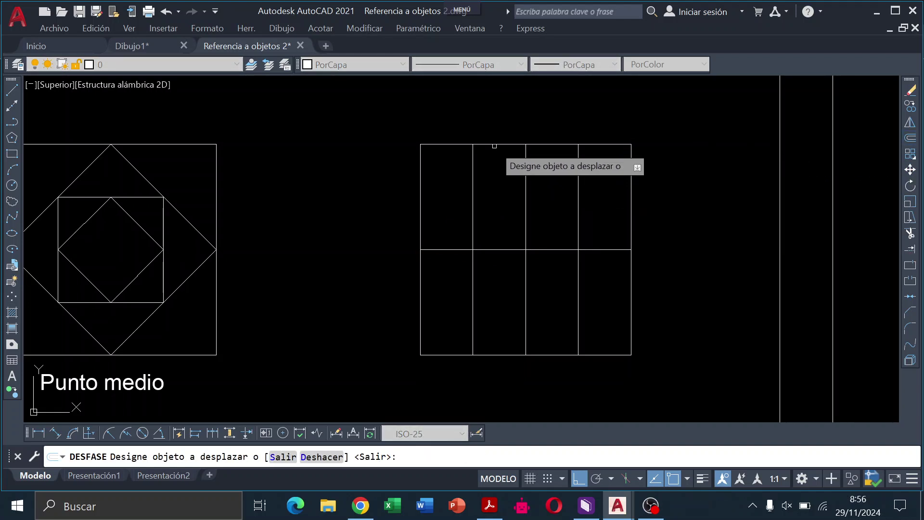
left_click(547, 144)
left_click(548, 176)
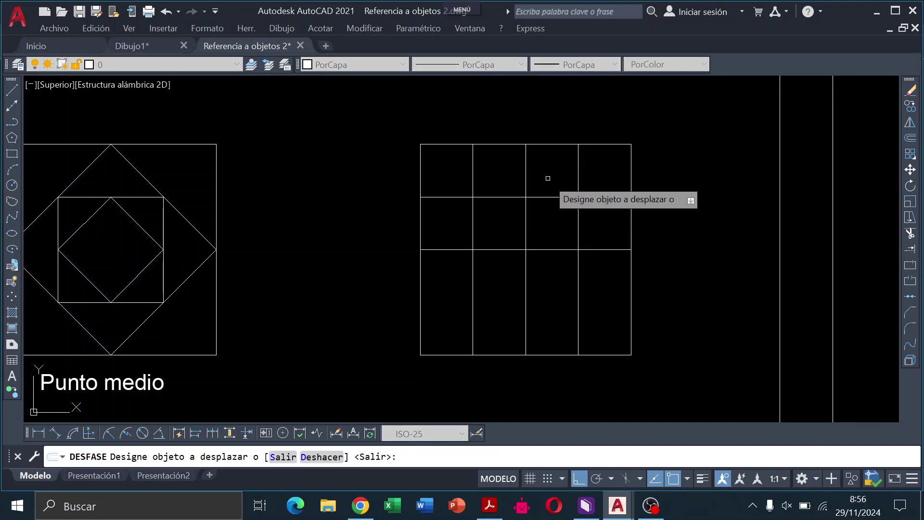
left_click(548, 249)
left_click(551, 272)
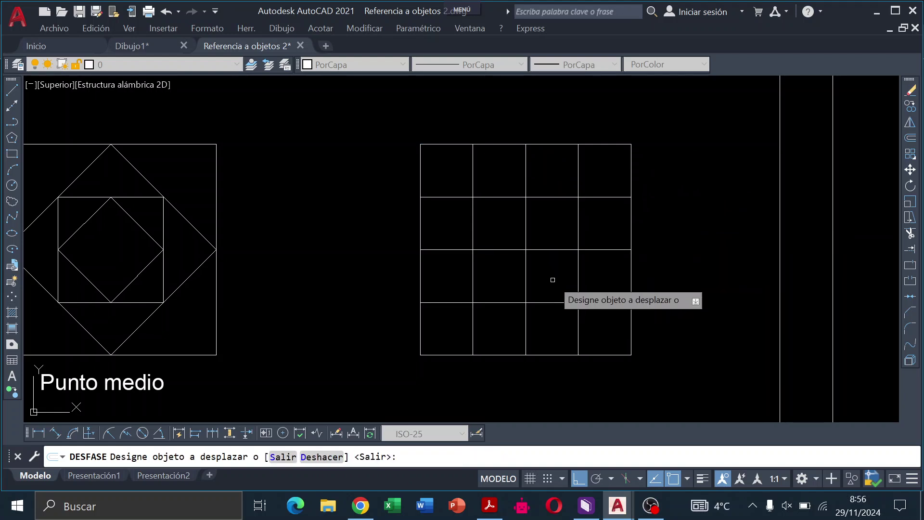
key("Return")
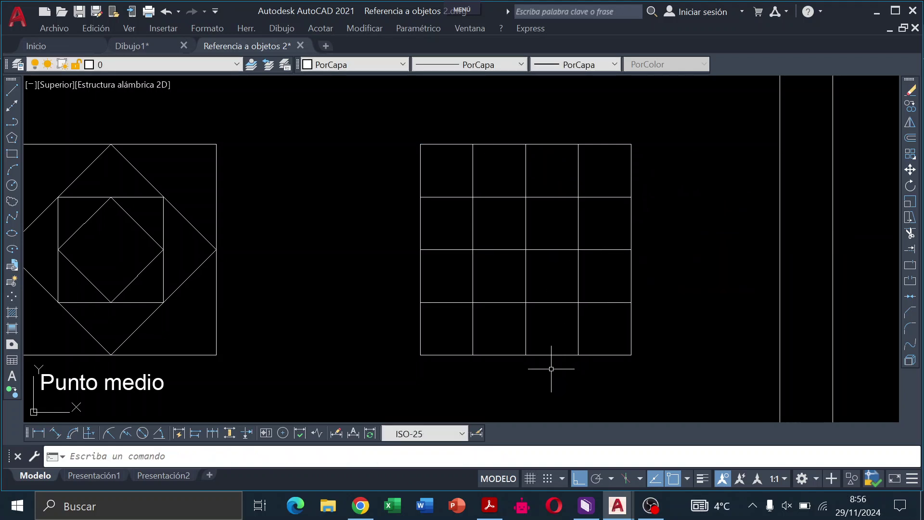
After checking the reference PDF, set object snap to Intersection only, turning Midpoint and Endpoint off.
left_click(489, 505)
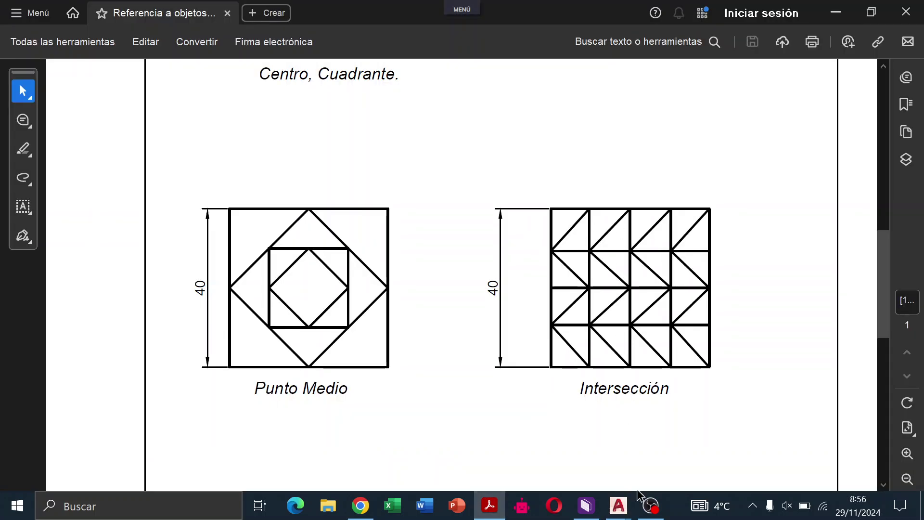
left_click(716, 459)
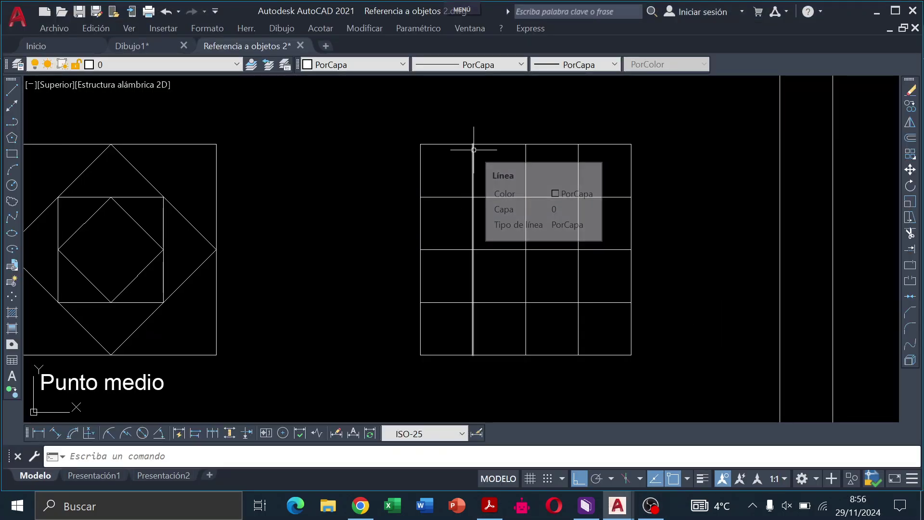
mouse_move(473, 216)
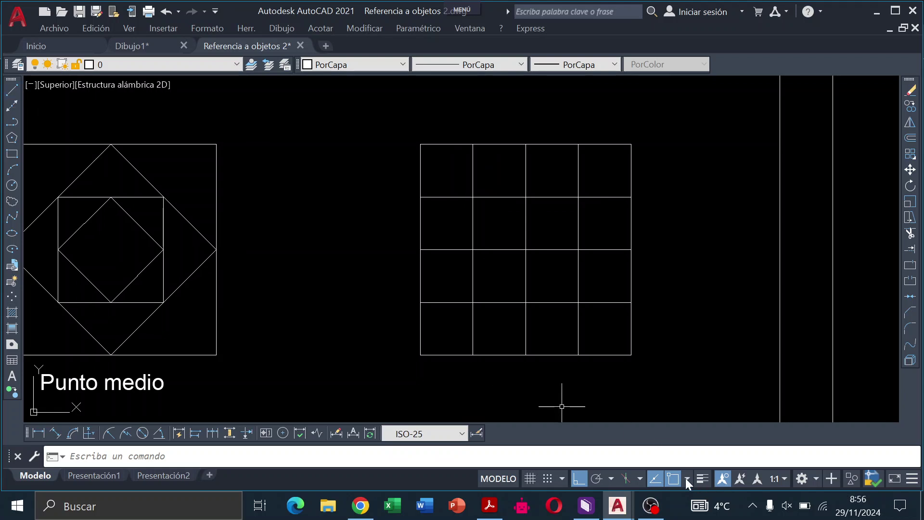
right_click(676, 478)
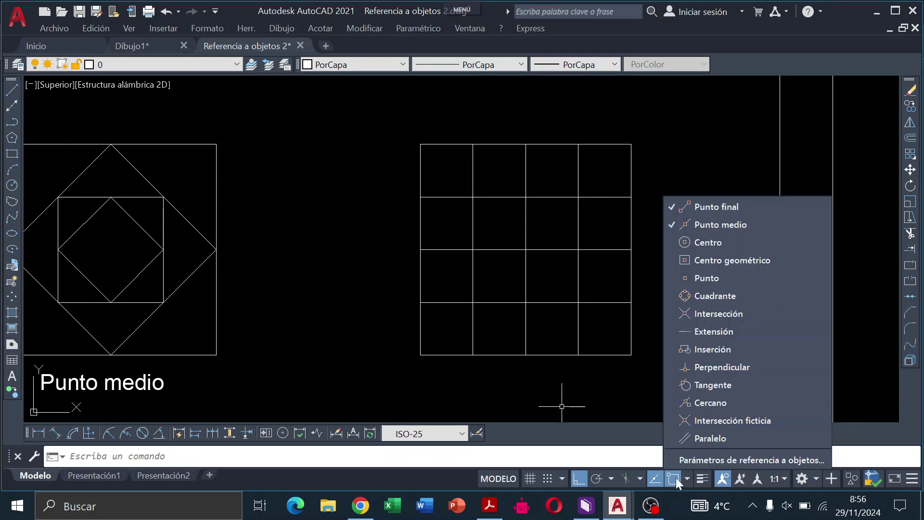
left_click(679, 313)
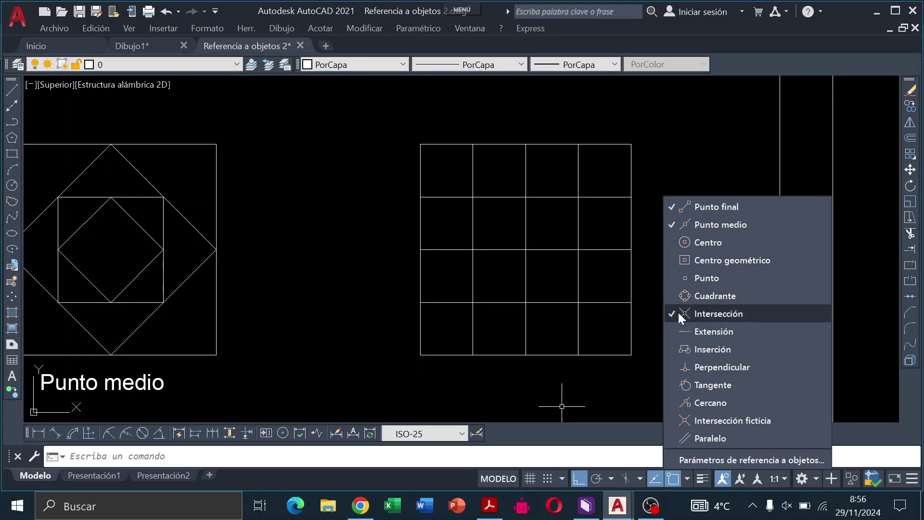
left_click(674, 225)
left_click(672, 206)
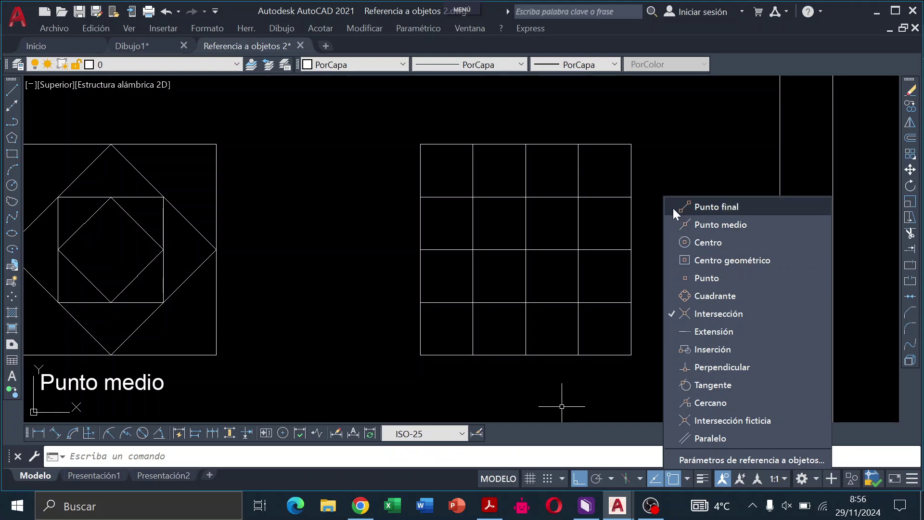
left_click(643, 175)
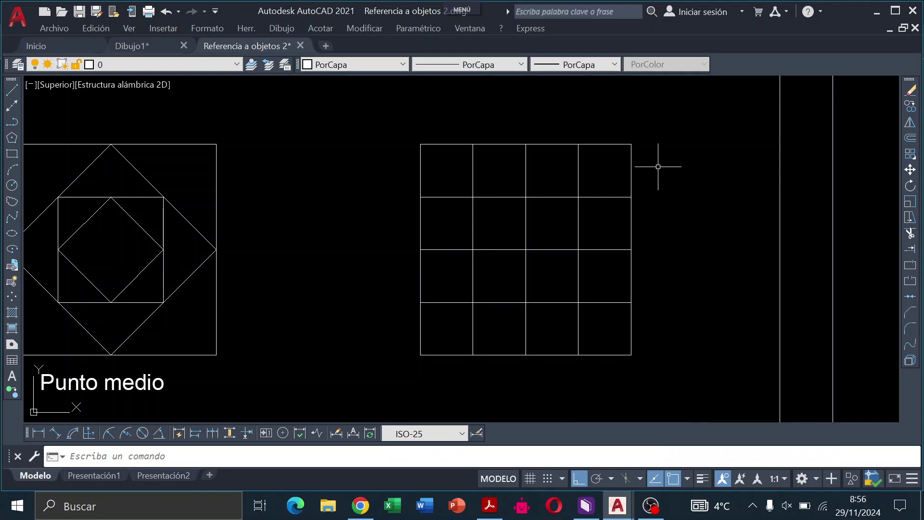
With Ortho off, draw zigzag diagonal lines through the first two grid columns.
left_click(13, 88)
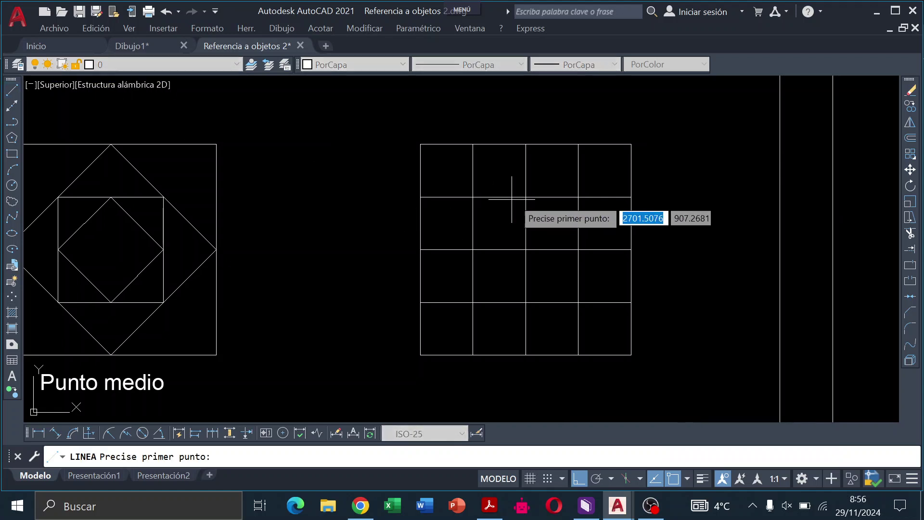
left_click(473, 144)
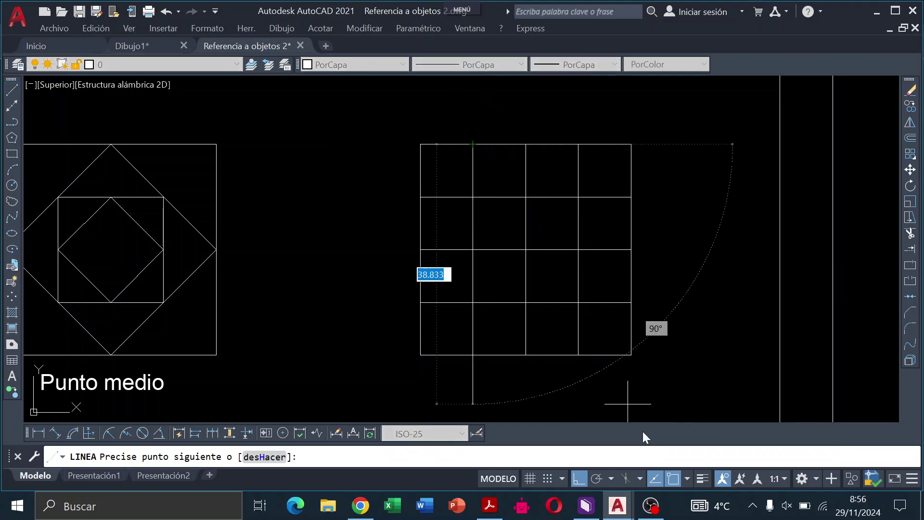
left_click(579, 478)
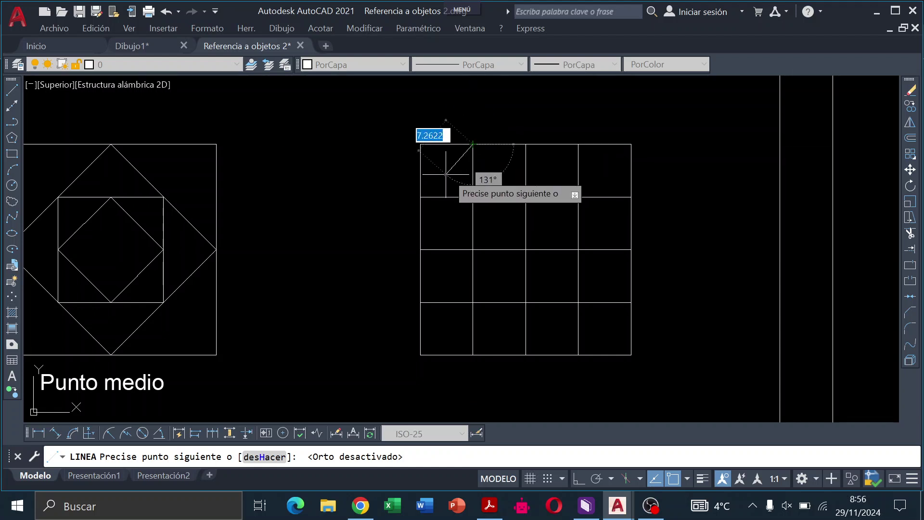
left_click(421, 196)
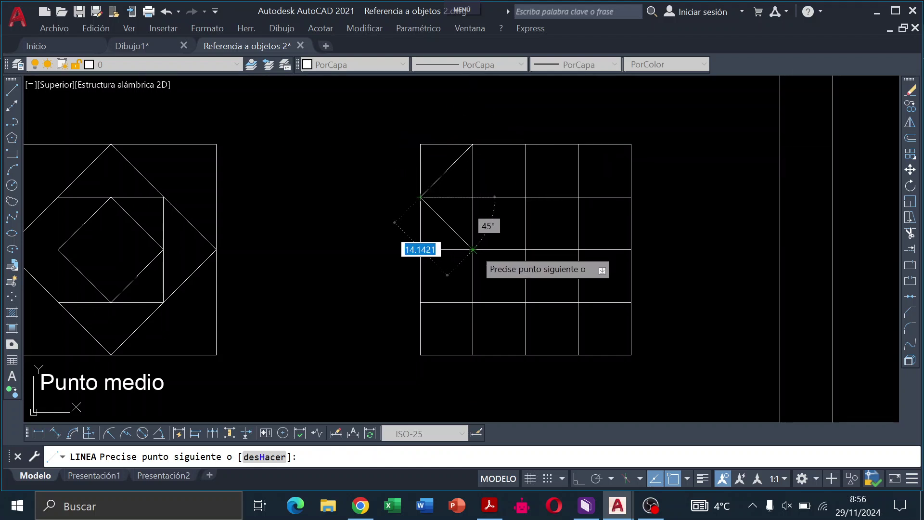
left_click(473, 249)
left_click(421, 303)
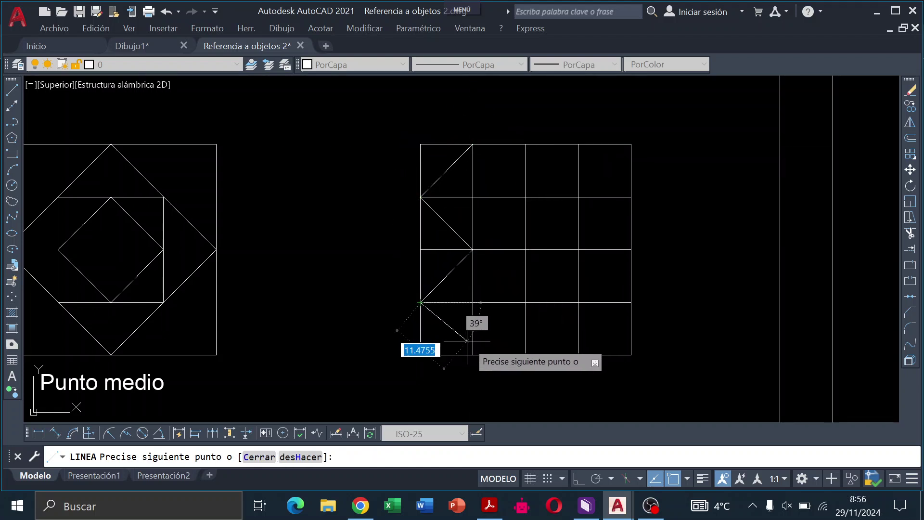
left_click(472, 354)
key("Return")
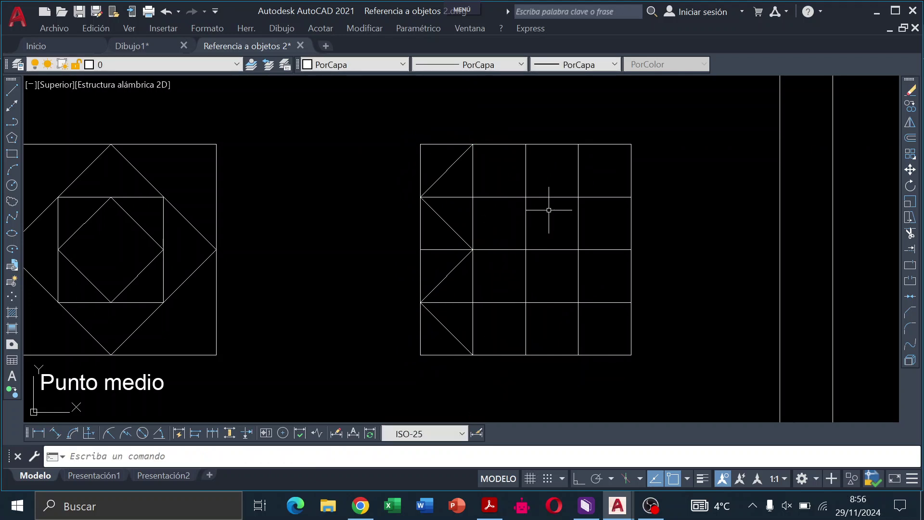
key("Return")
left_click(526, 144)
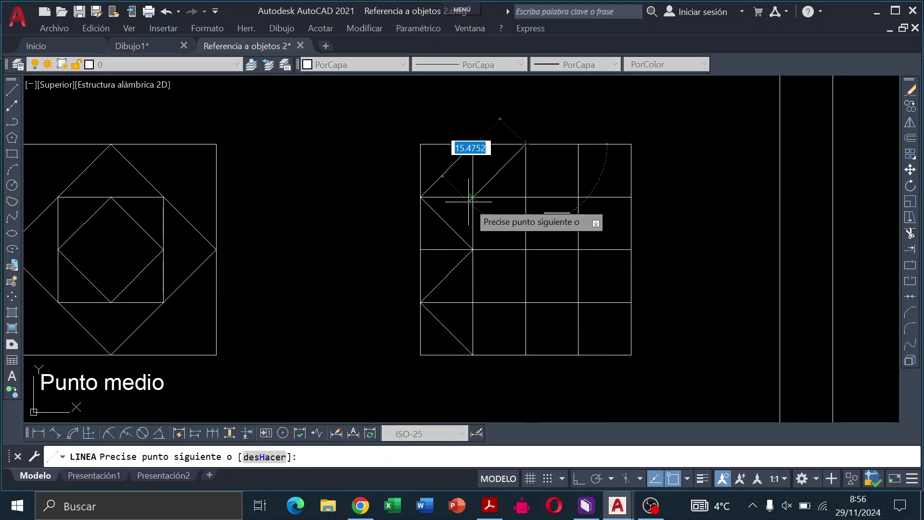
left_click(472, 196)
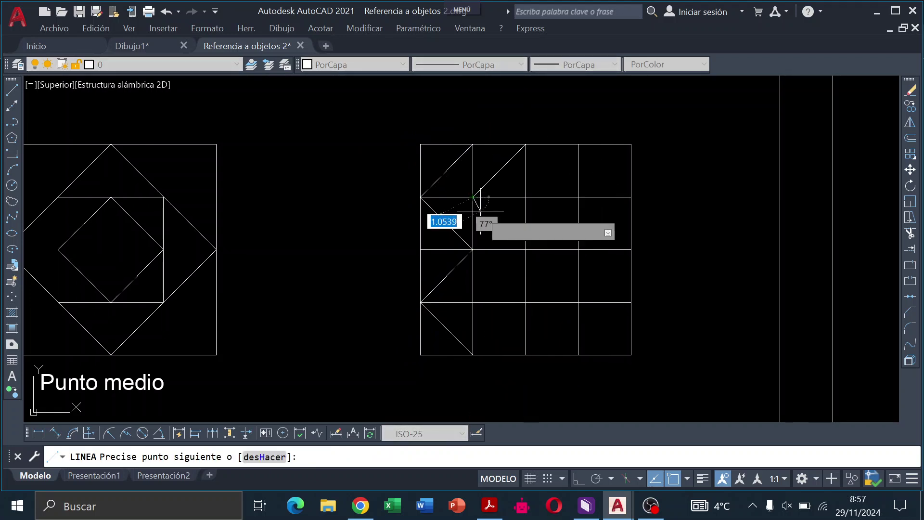
left_click(526, 249)
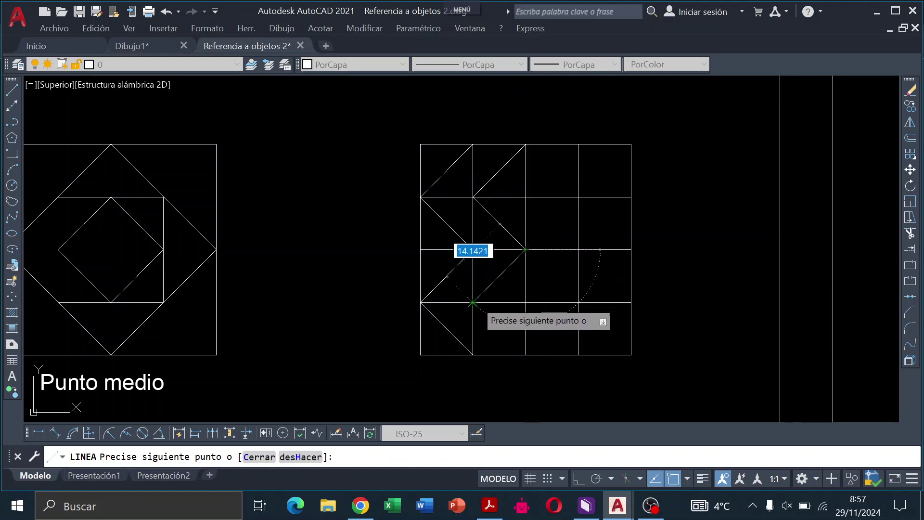
left_click(473, 302)
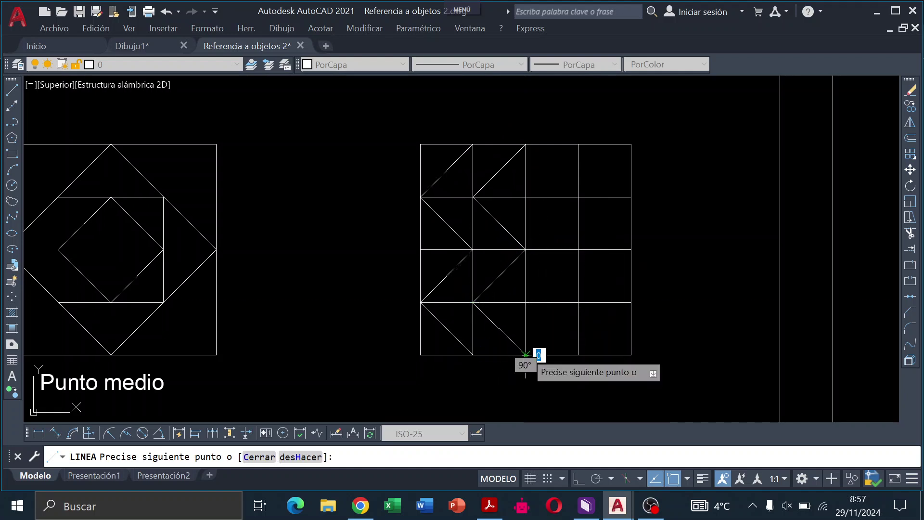
left_click(526, 355)
key("Return")
key("Return")
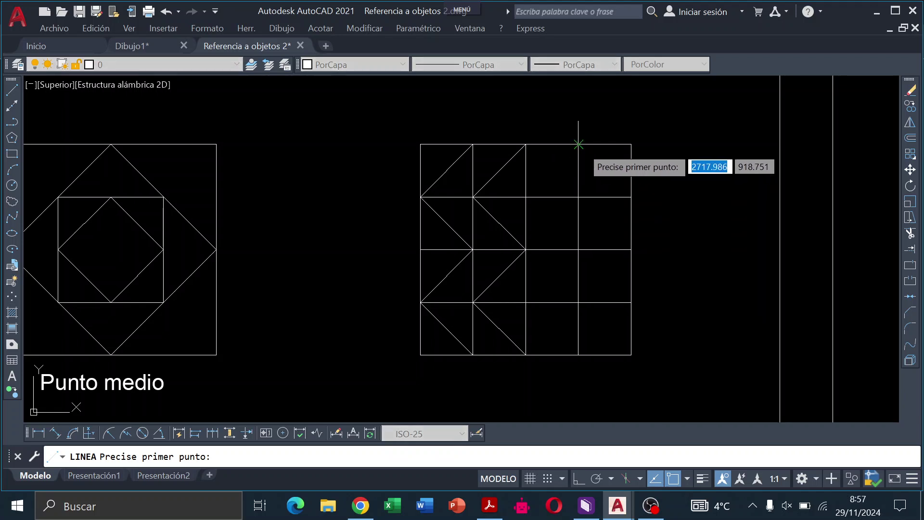
Draw zigzag diagonal lines through the third and fourth grid columns.
left_click(578, 144)
left_click(526, 197)
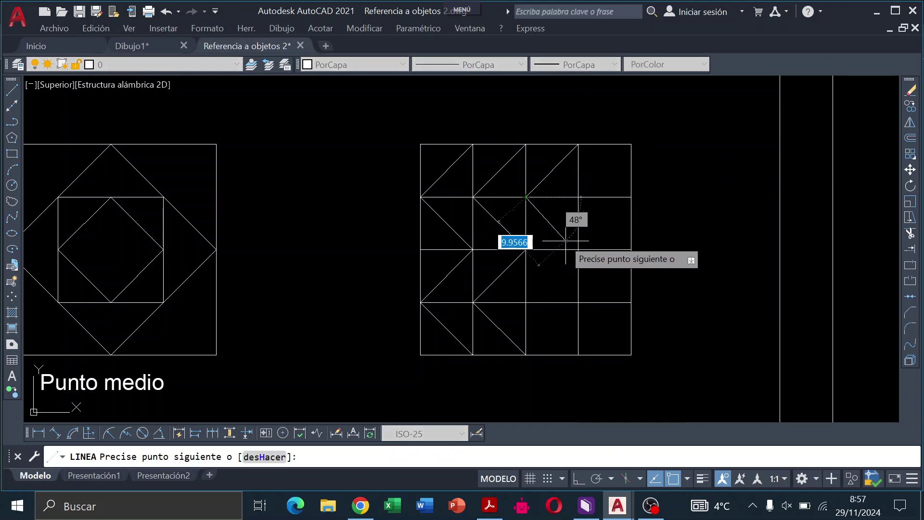
left_click(578, 249)
left_click(526, 303)
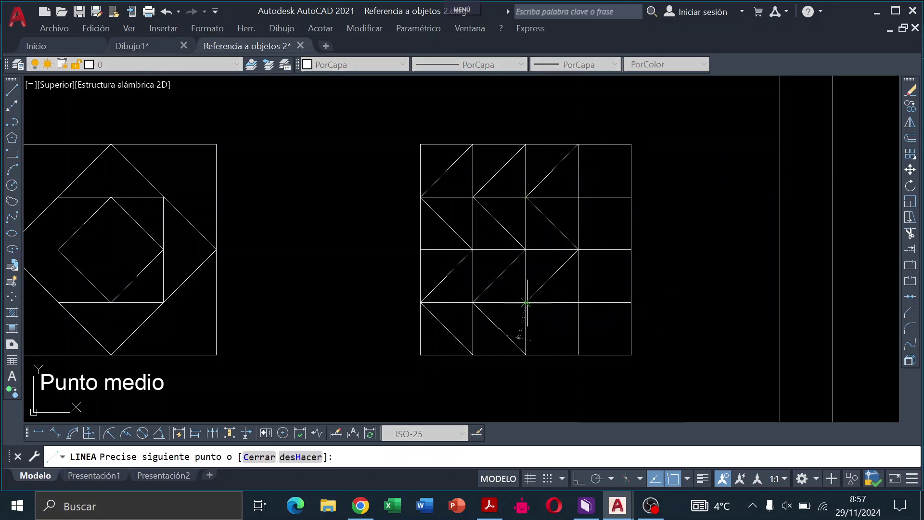
left_click(578, 355)
key("Return")
key("Return")
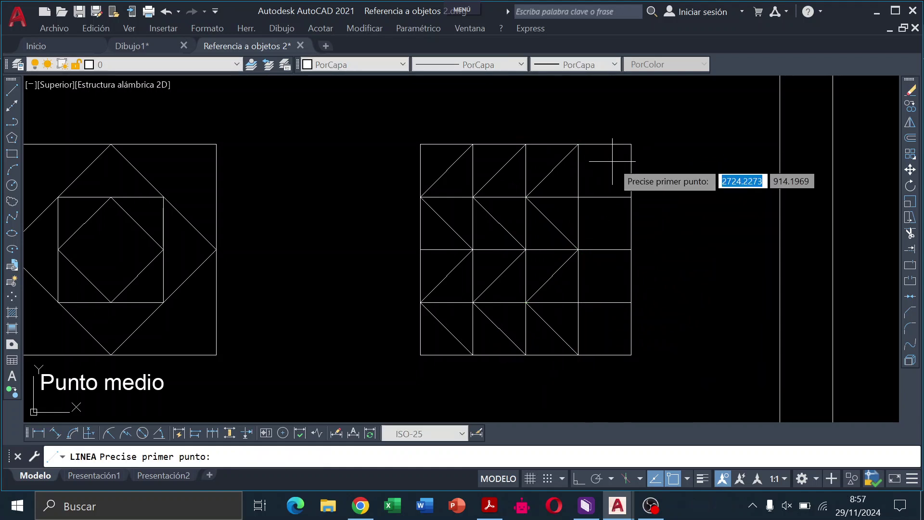
left_click(631, 144)
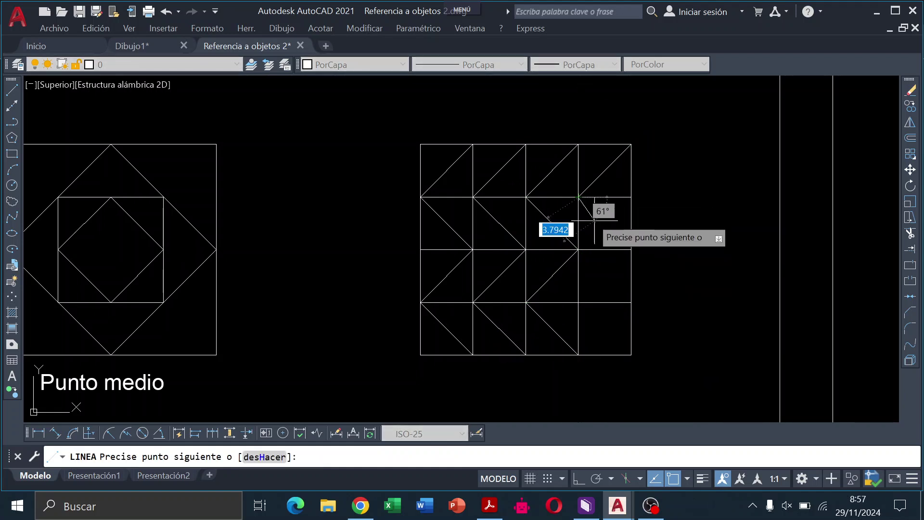
left_click(578, 197)
left_click(631, 249)
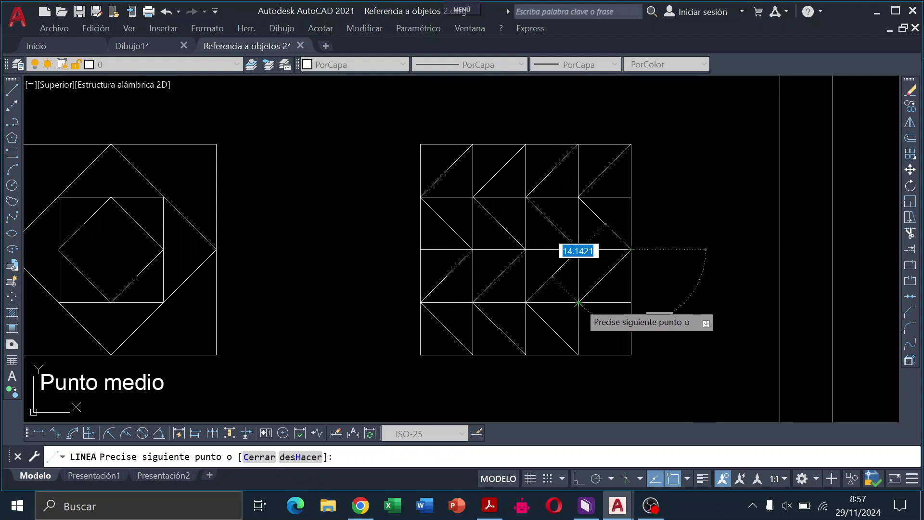
left_click(578, 302)
left_click(631, 355)
key("Return")
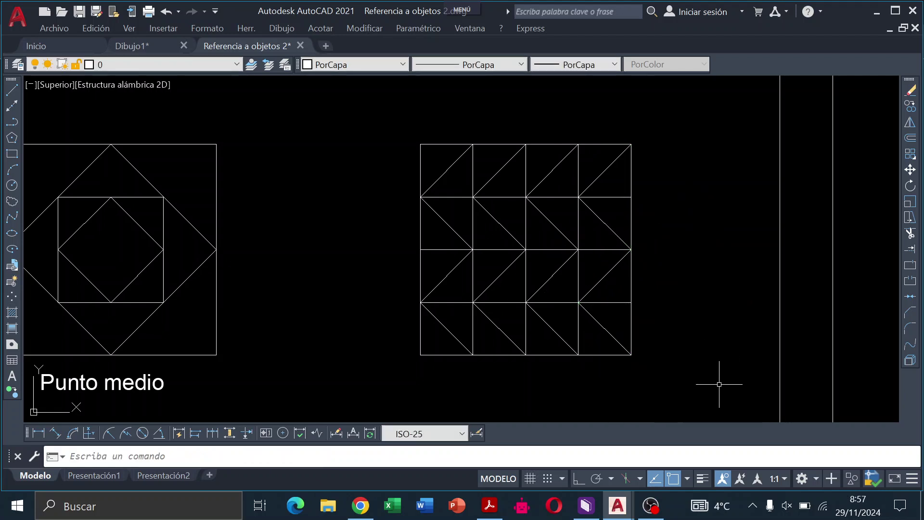
Put all the grid lines on the CONTORNO layer.
left_click_drag(677, 360, 650, 137)
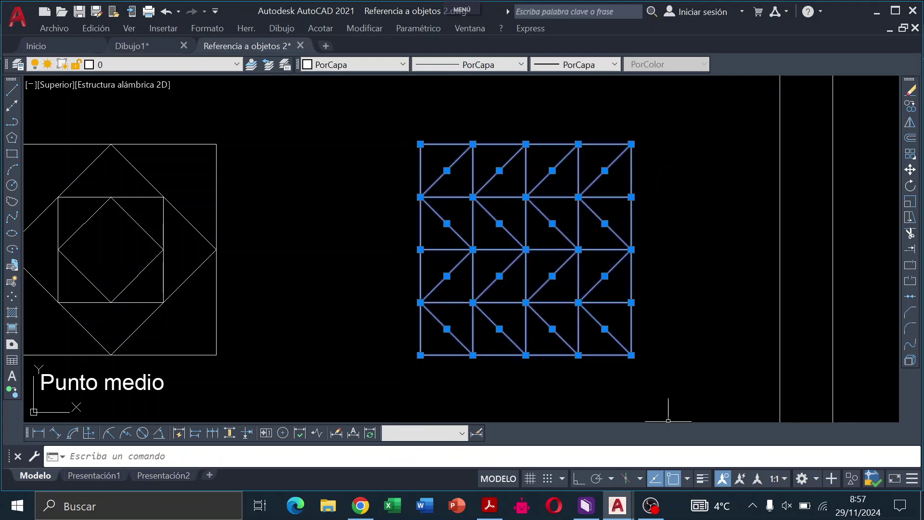
left_click(140, 69)
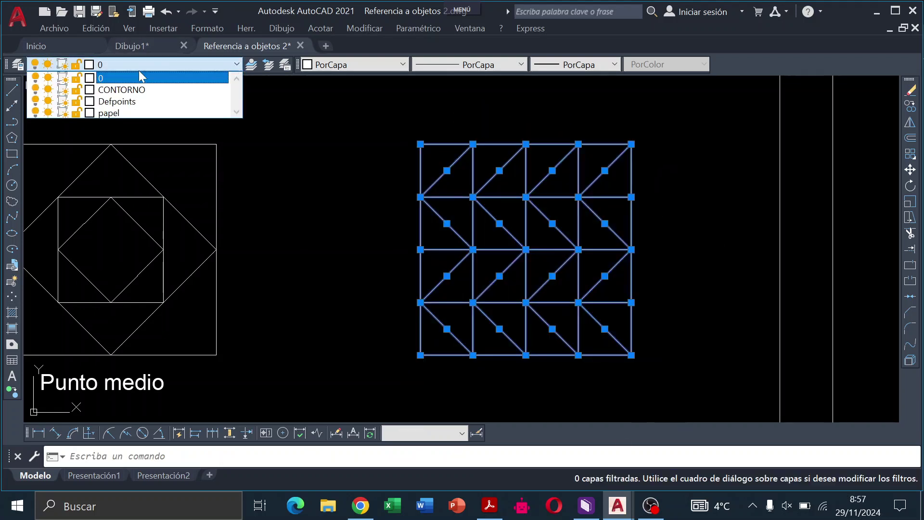
type("l")
key("Return")
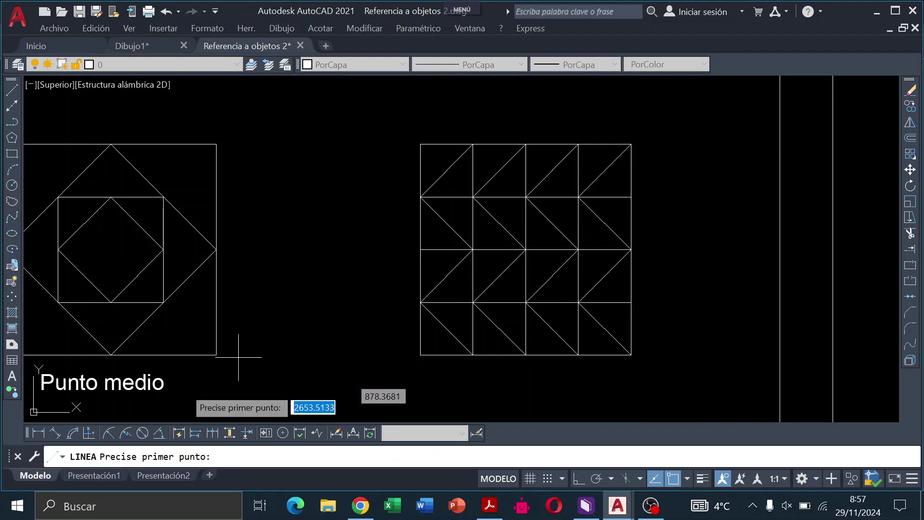
Add the 40 linear dimension along the grid's left side.
left_click(38, 433)
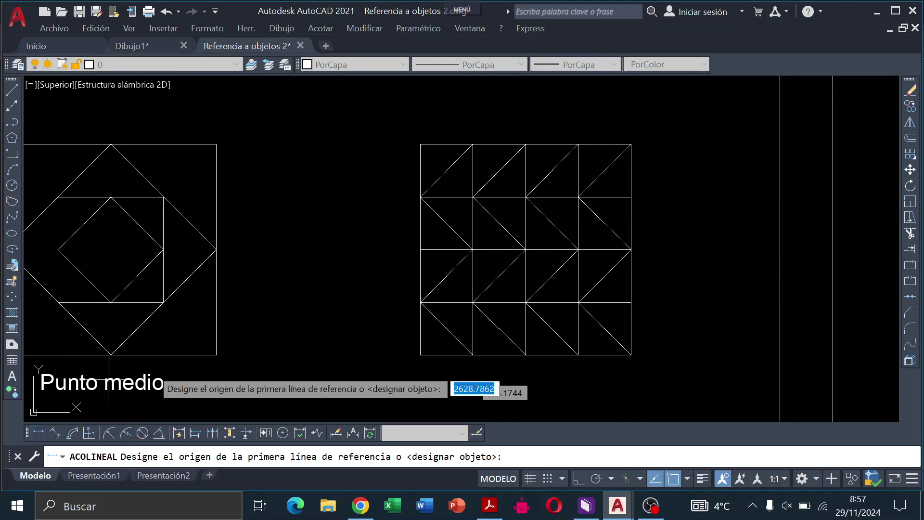
left_click(420, 355)
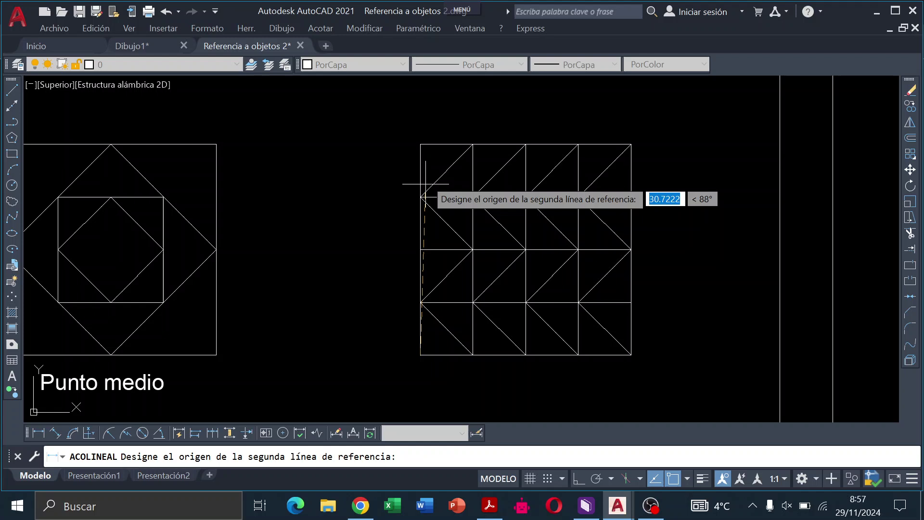
left_click(421, 144)
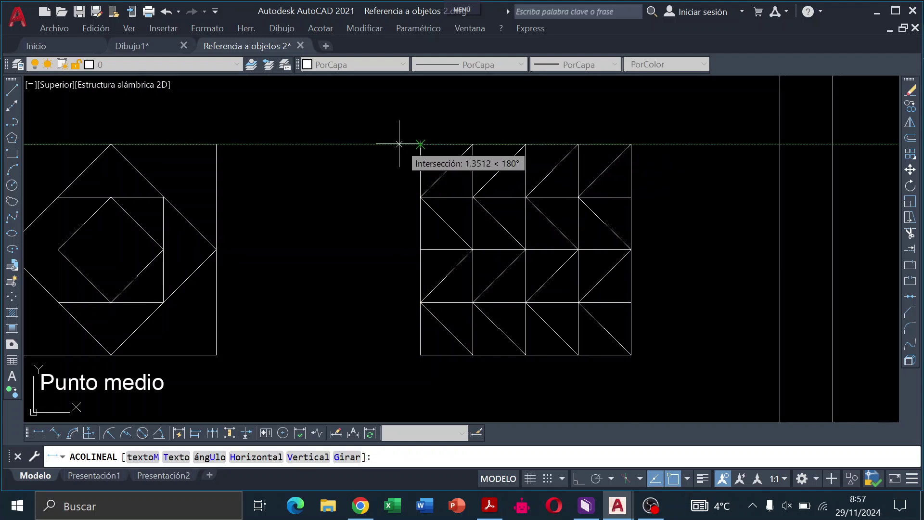
left_click(373, 145)
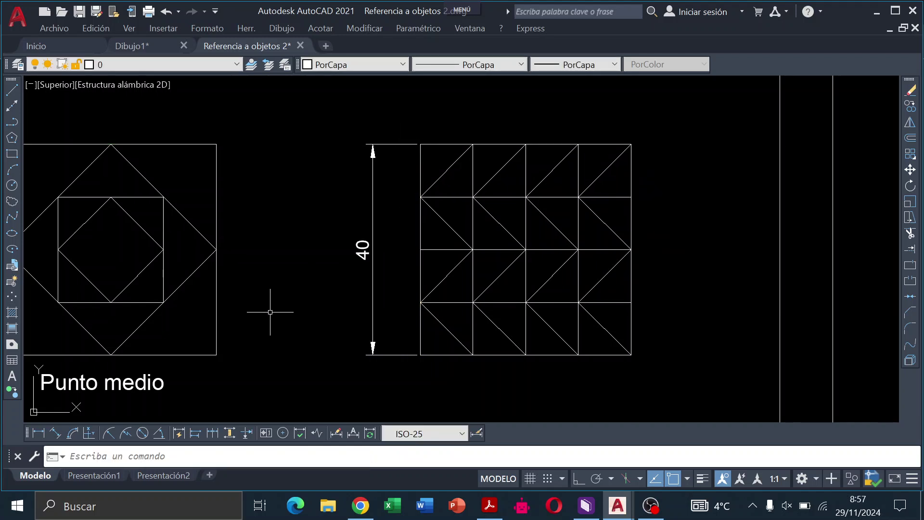
Copy the Punto medio label horizontally to sit beneath the grid.
left_click(154, 383)
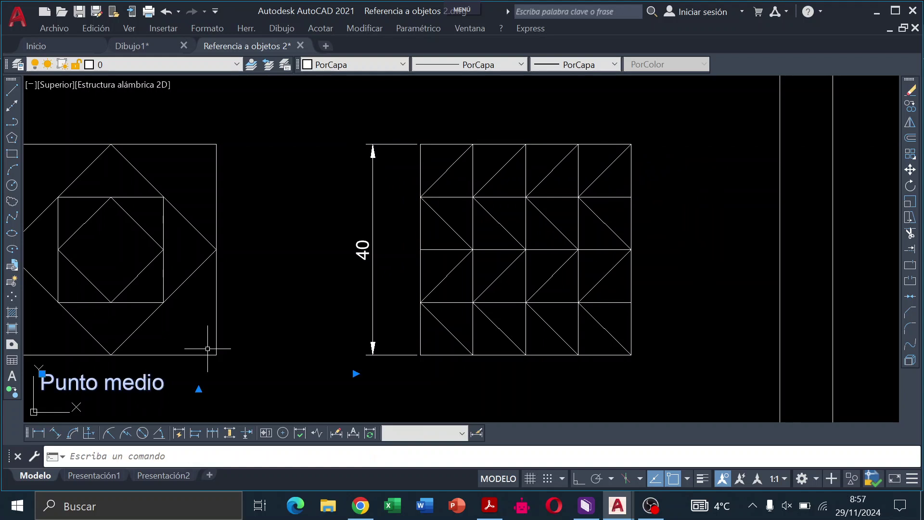
left_click(910, 105)
left_click(123, 383)
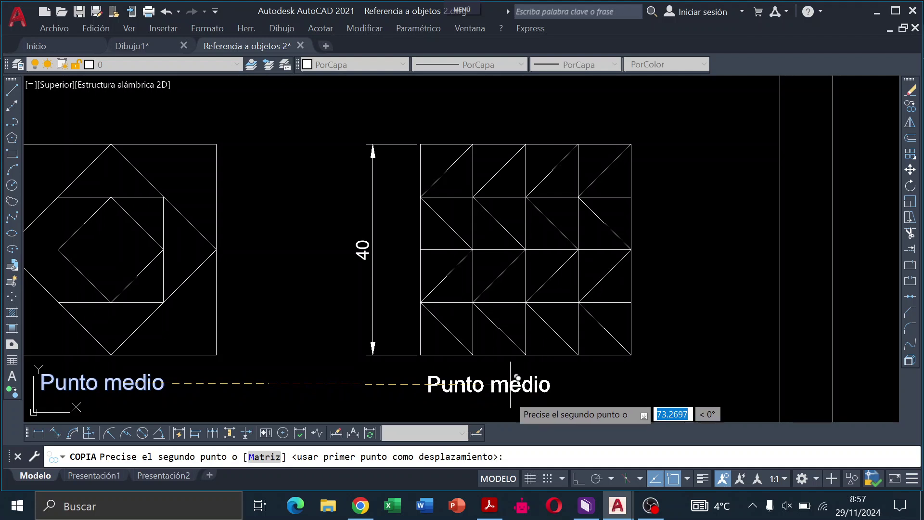
left_click(579, 479)
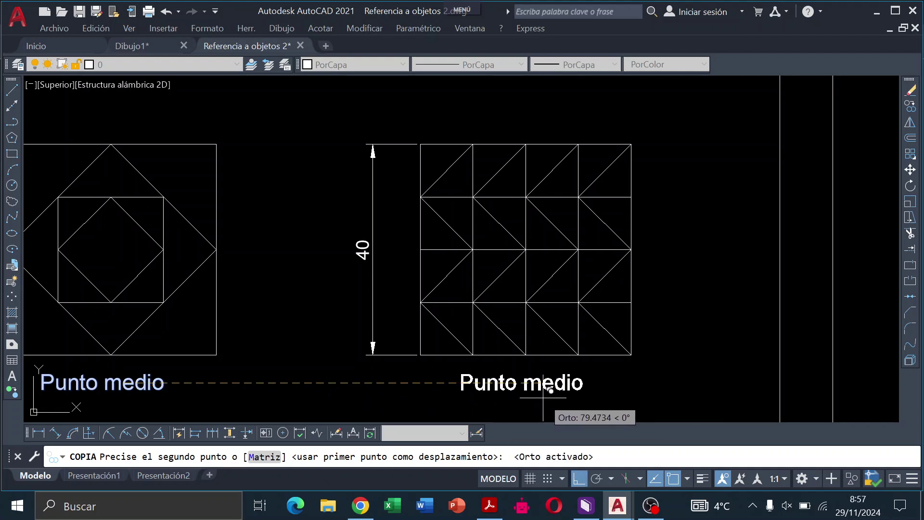
left_click(543, 397)
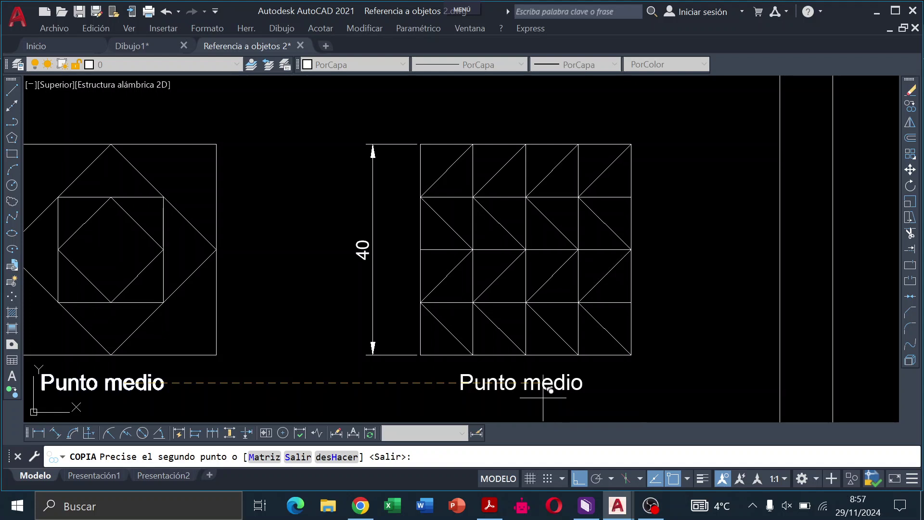
key("Return")
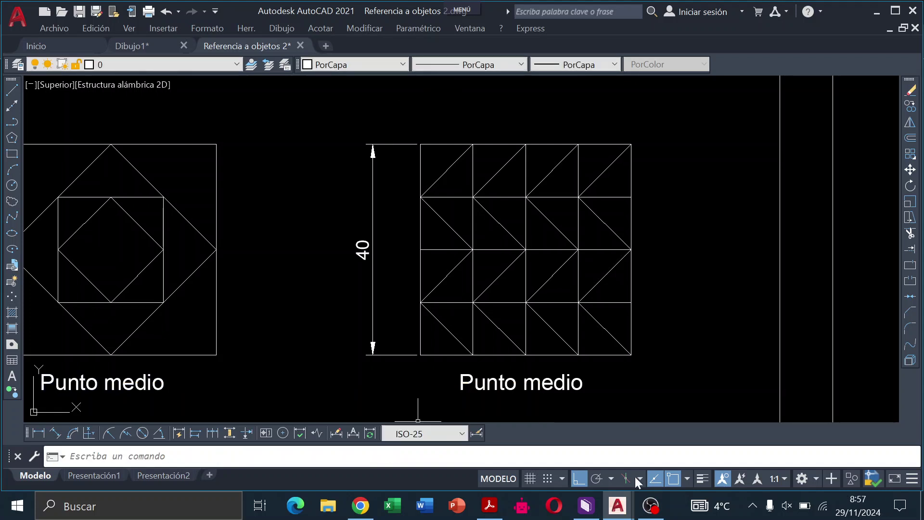
Edit the copied label so it reads 'Intersección'.
double_click(583, 383)
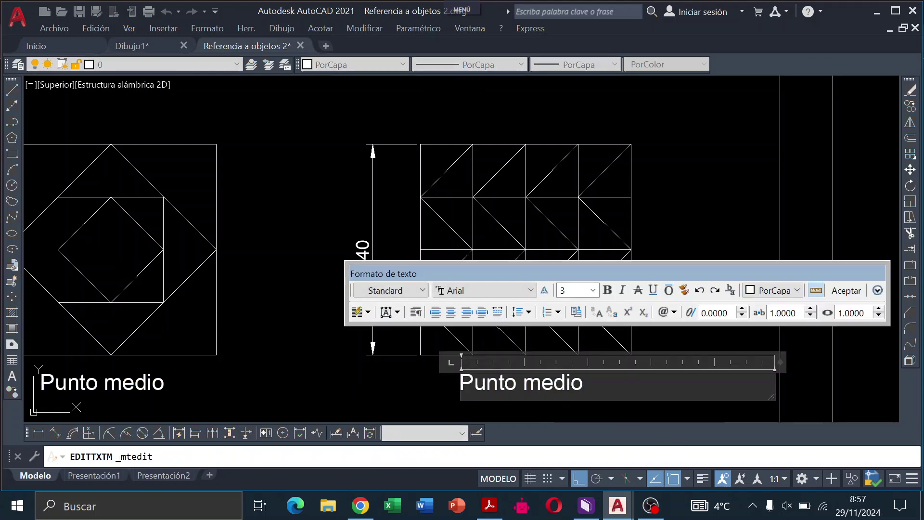
key("BackSpace")
key("BackSpace")
key("BackSpace")
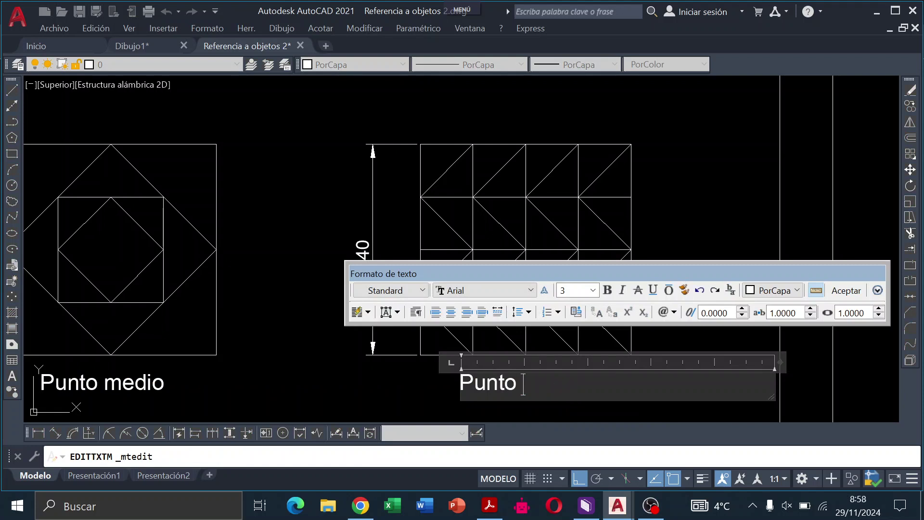
key("BackSpace")
key("BackSpace")
type("Intersecci")
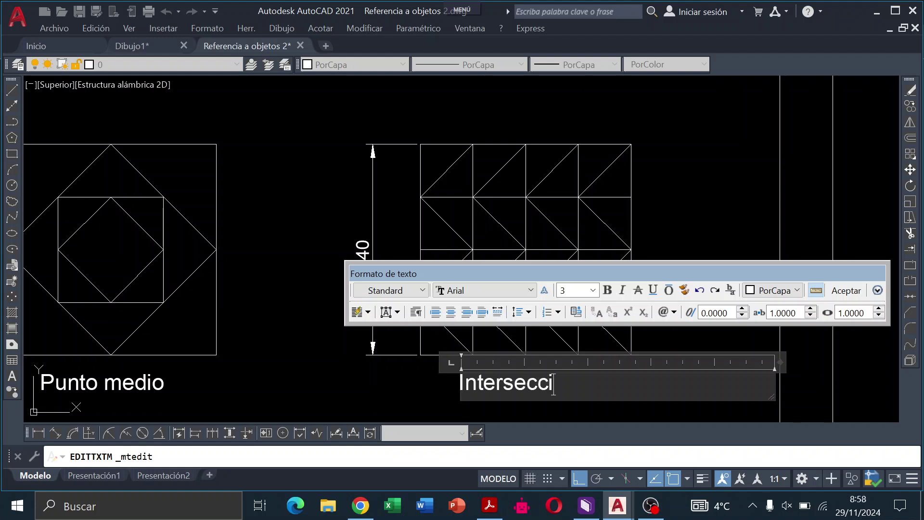
type("ón")
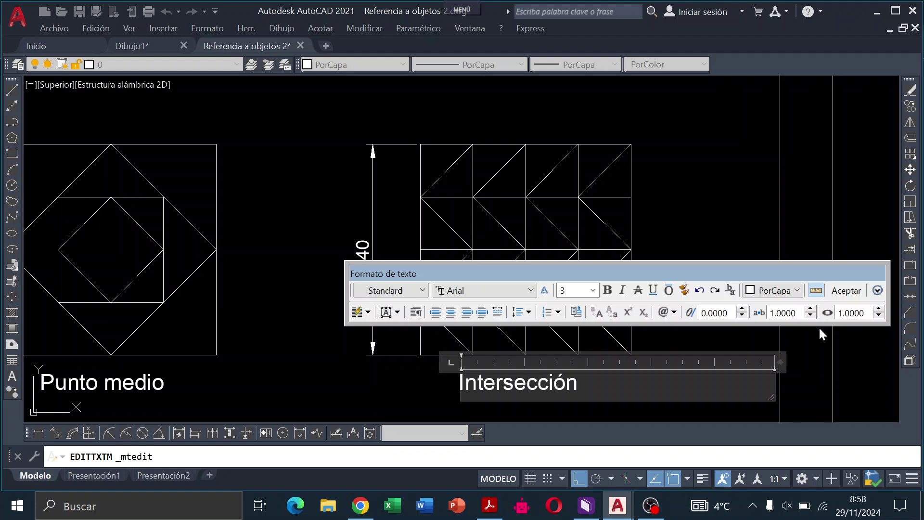
left_click(846, 294)
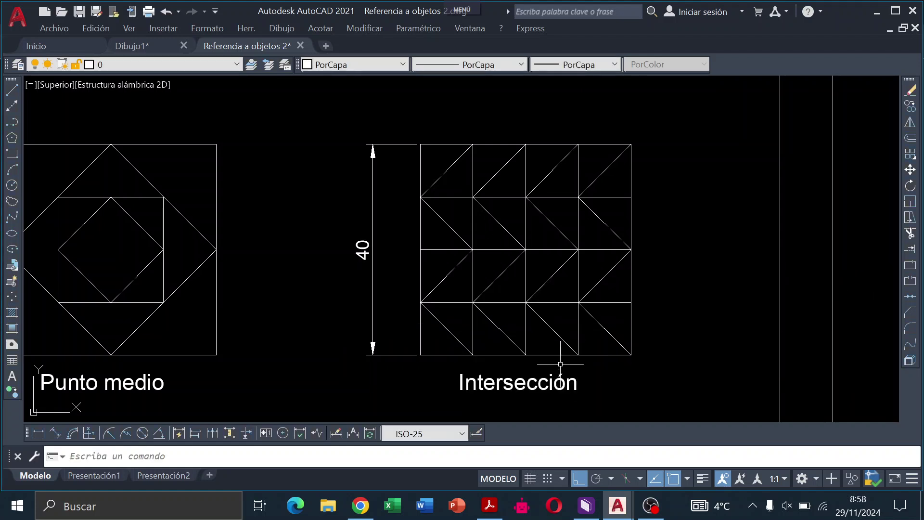
Turn off lineweight display, zoom out, and bring the reference sheet PDF to the front.
left_click(703, 479)
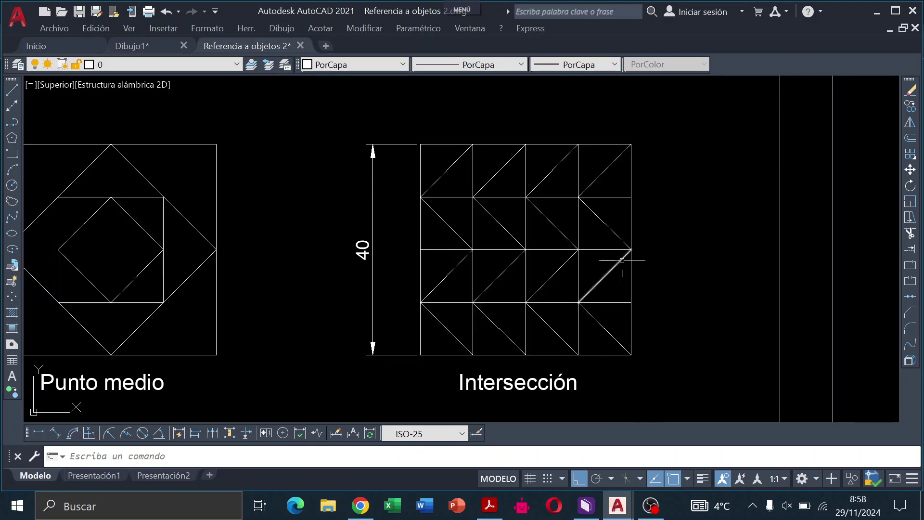
scroll(666, 198, "down", 2)
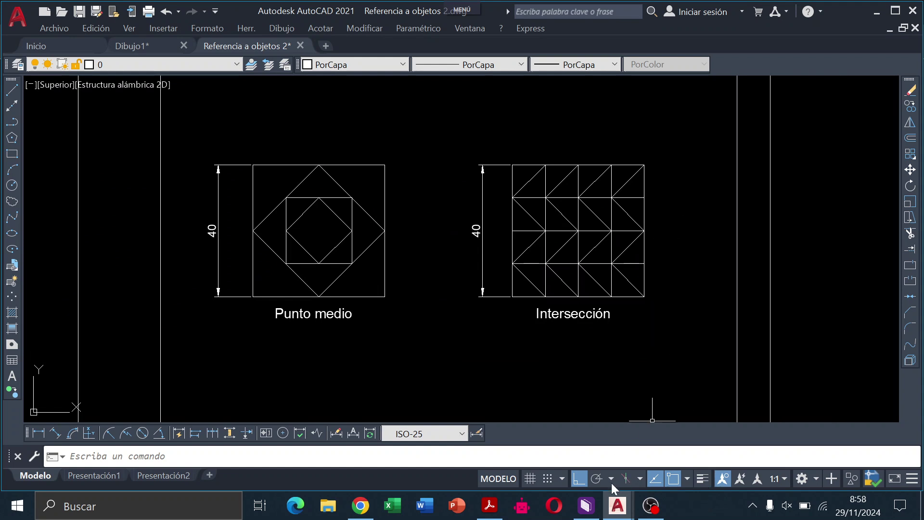
left_click(490, 506)
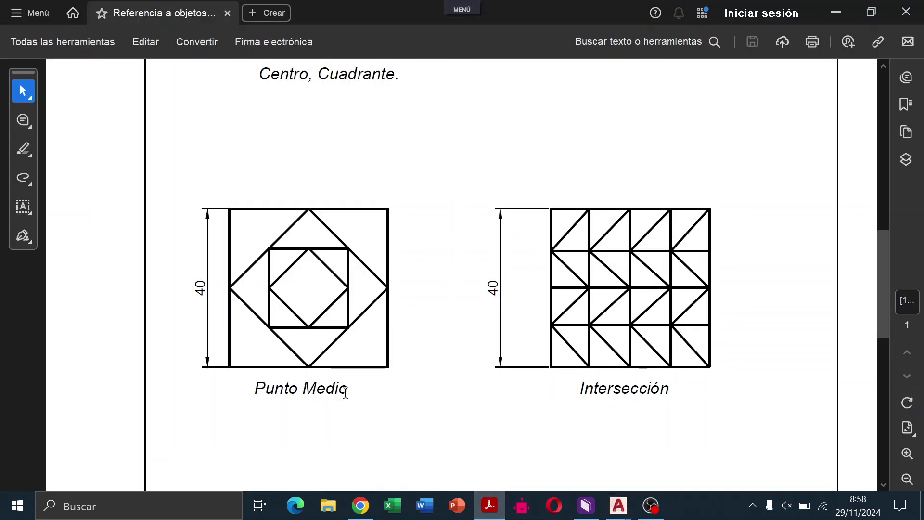
Scroll up the PDF to view the upper figures, then switch back to AutoCAD.
scroll(378, 140, "up", 3)
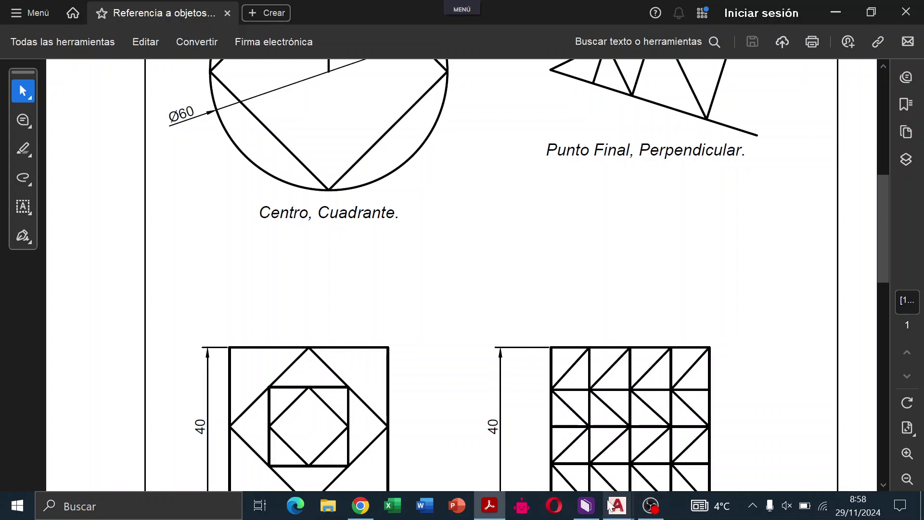
mouse_move(617, 505)
left_click(686, 447)
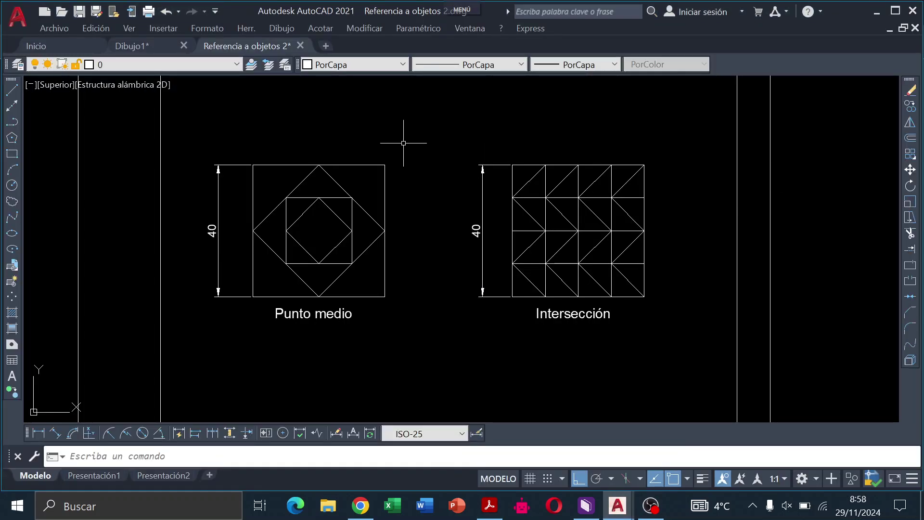
Make the 'Centro, cuadrante' label italic.
middle_click_drag(402, 140, 427, 365)
scroll(427, 308, "up", 4)
left_click(358, 170)
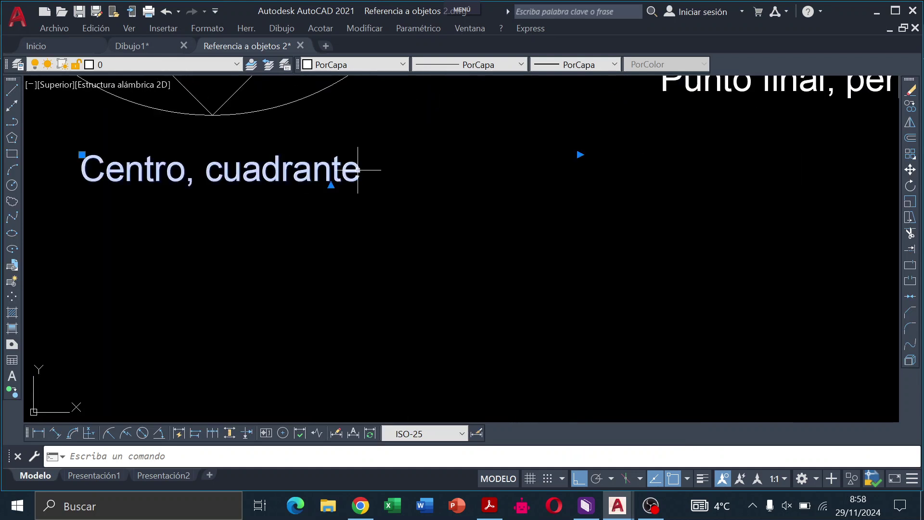
double_click(359, 170)
left_click_drag(360, 170, 80, 170)
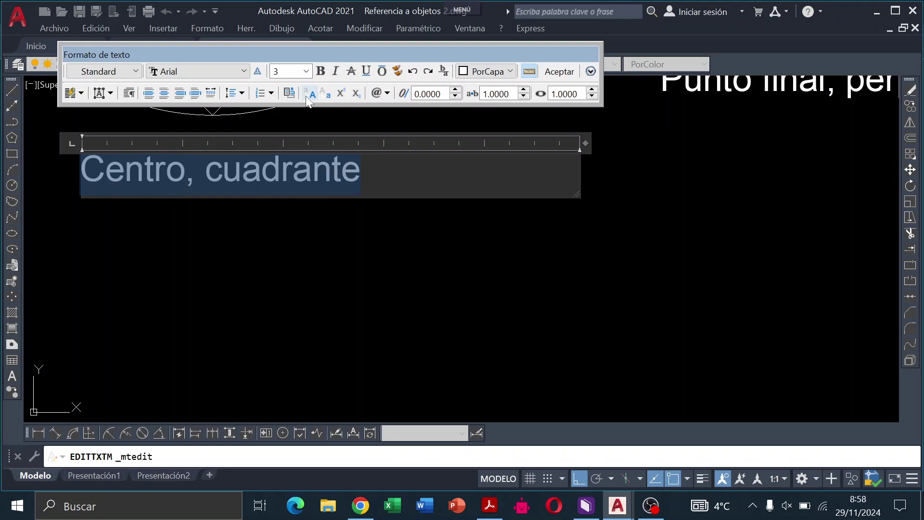
left_click(336, 71)
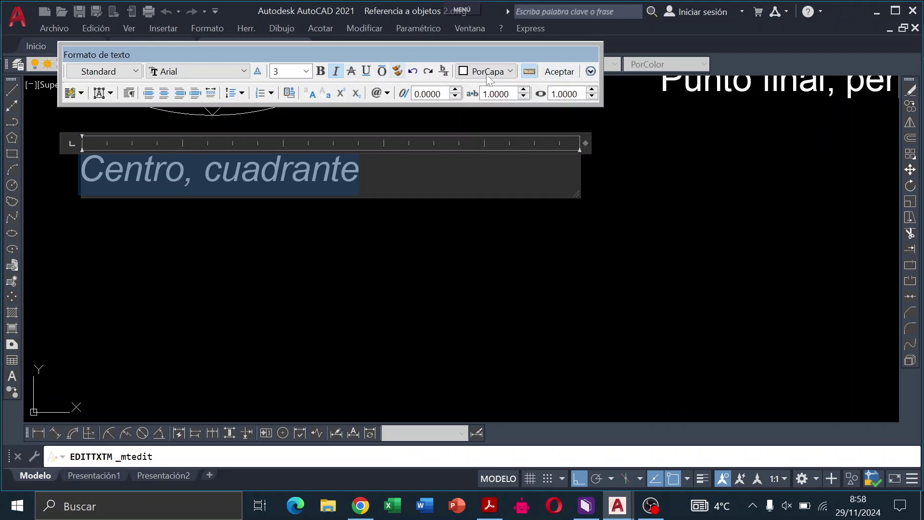
left_click(568, 75)
Make the 'Punto final, perpendicular' label italic.
scroll(573, 134, "down", 3)
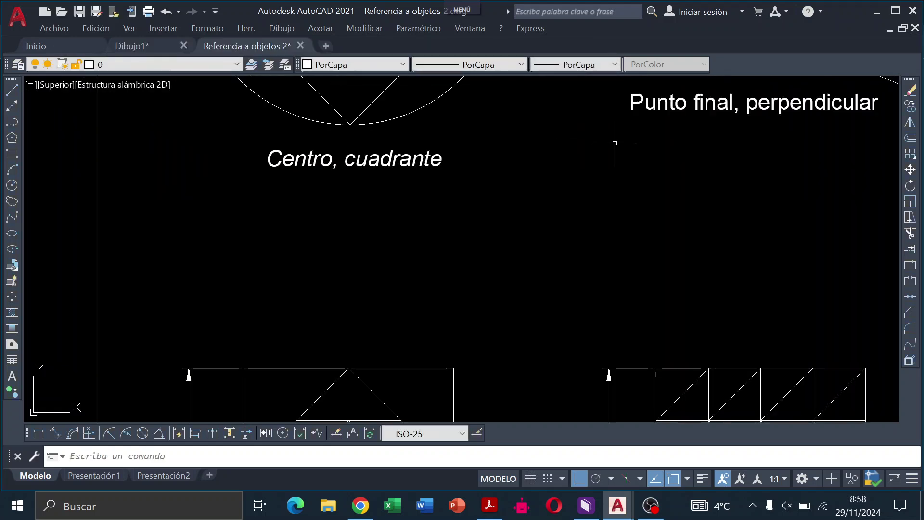
mouse_move(652, 146)
middle_mouse_down()
mouse_move(477, 299)
mouse_move(477, 245)
middle_mouse_up()
left_click(679, 192)
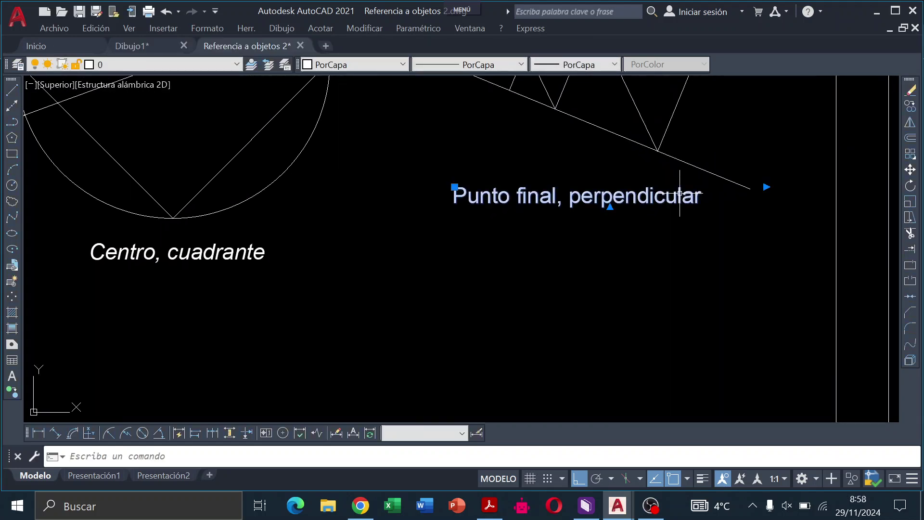
double_click(679, 192)
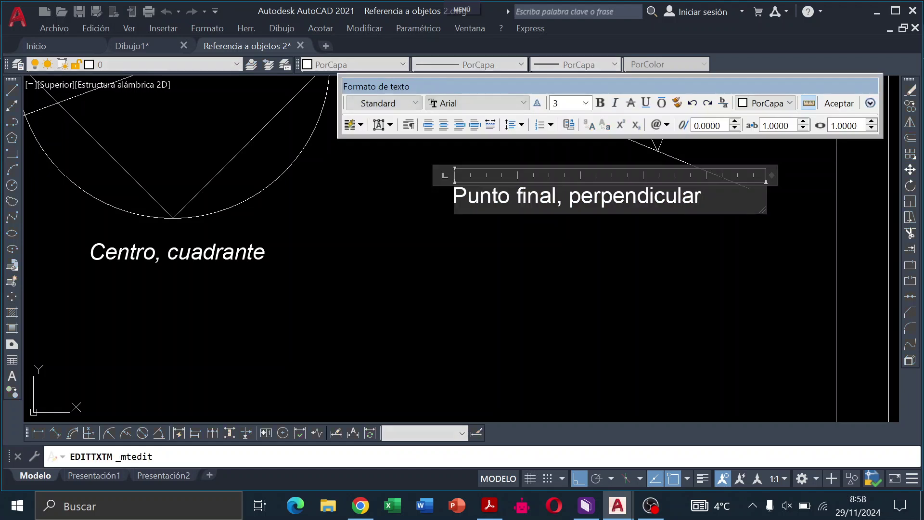
left_click_drag(702, 197, 457, 204)
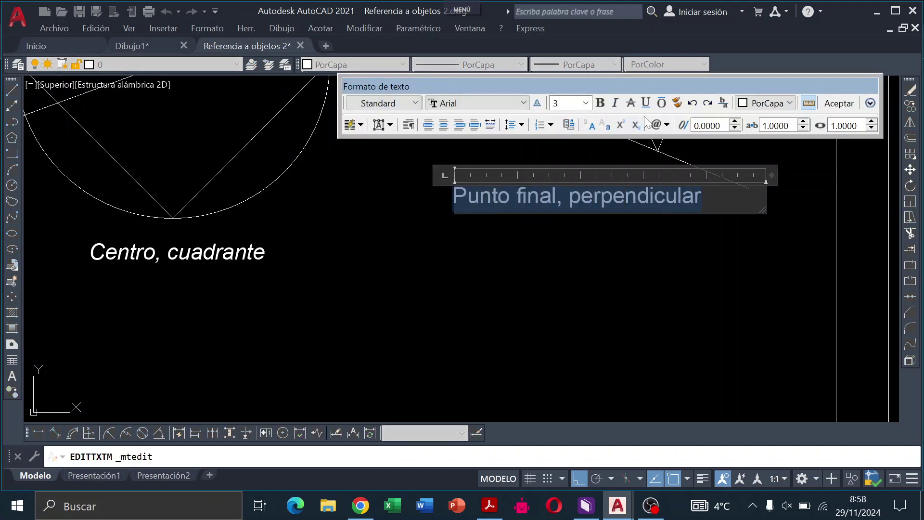
left_click(615, 103)
left_click(606, 235)
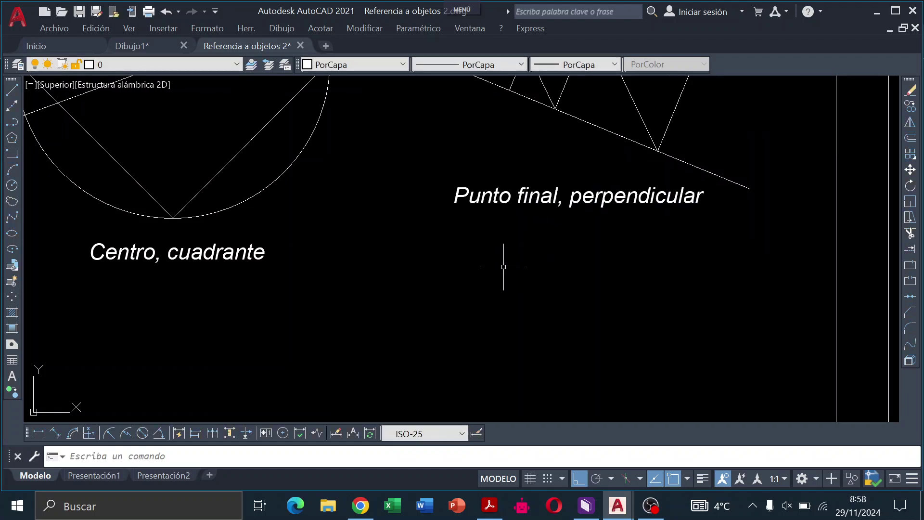
Make the 'Punto medio' label italic.
scroll(503, 267, "down", 2)
middle_click_drag(484, 310, 484, 206)
scroll(483, 206, "up", 4)
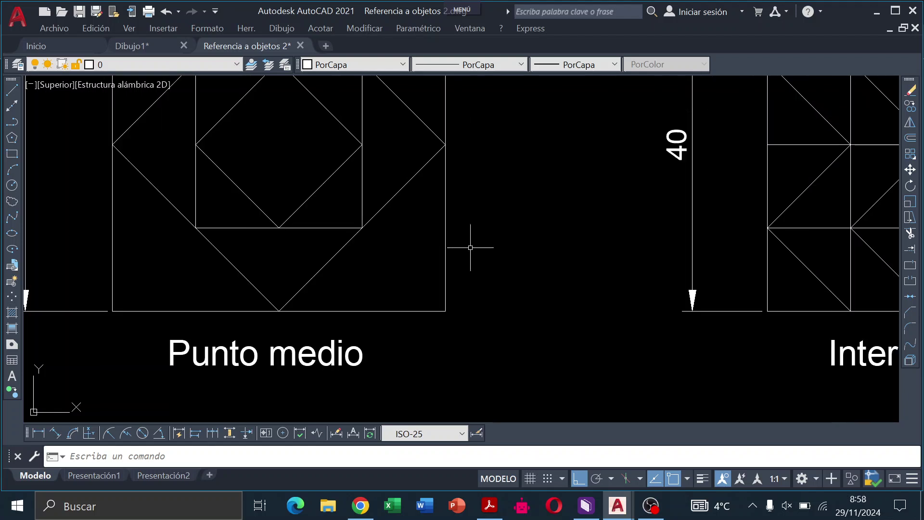
middle_click_drag(471, 247, 542, 137)
left_click(435, 238)
double_click(435, 238)
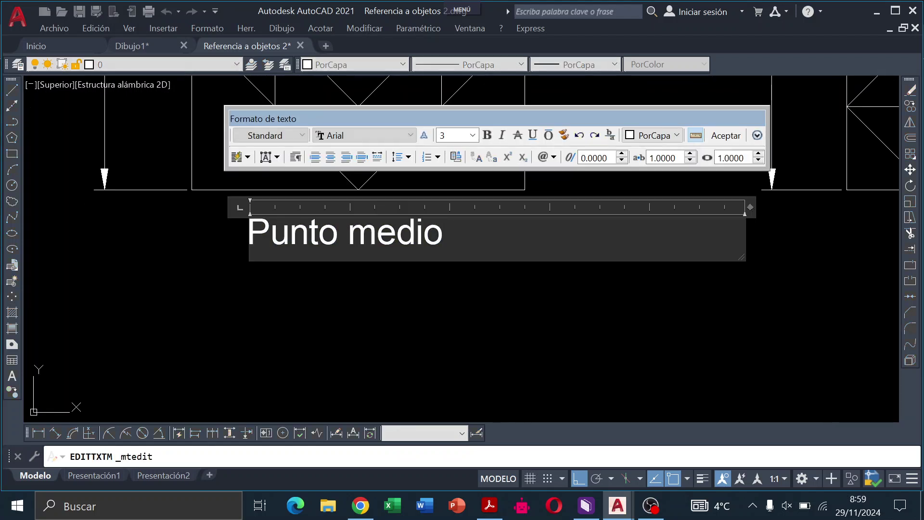
left_click_drag(442, 236, 247, 236)
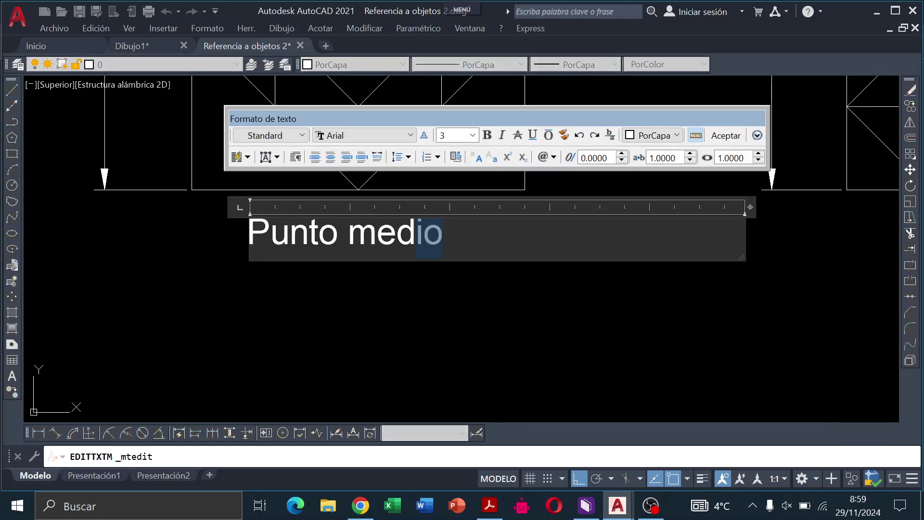
left_click(503, 136)
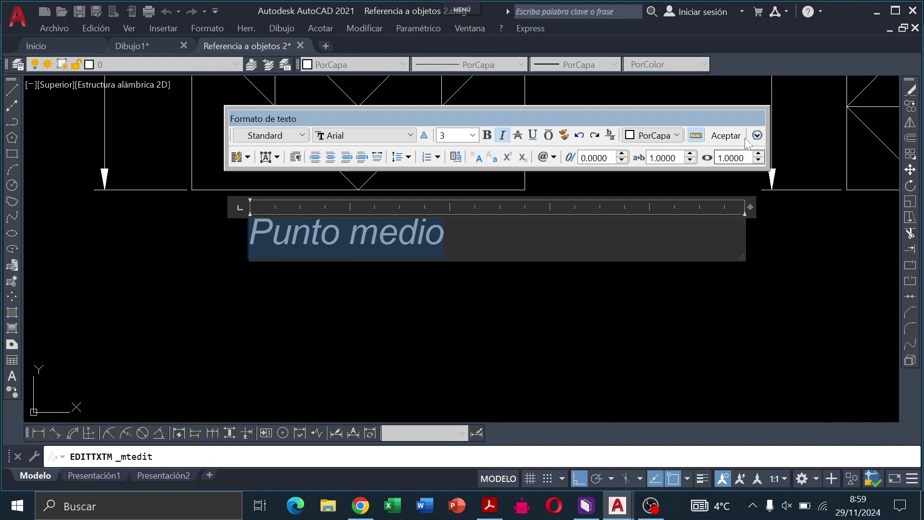
left_click(725, 136)
Make the 'Intersección' label italic.
scroll(691, 248, "down", 2)
mouse_move(692, 247)
middle_mouse_down()
mouse_move(692, 218)
mouse_move(238, 220)
middle_mouse_up()
left_click(446, 248)
double_click(445, 248)
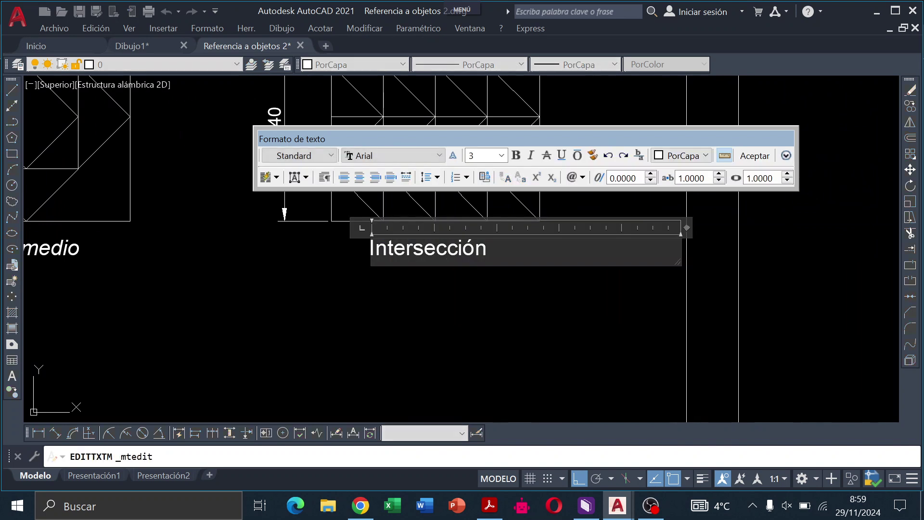
left_click_drag(486, 247, 370, 248)
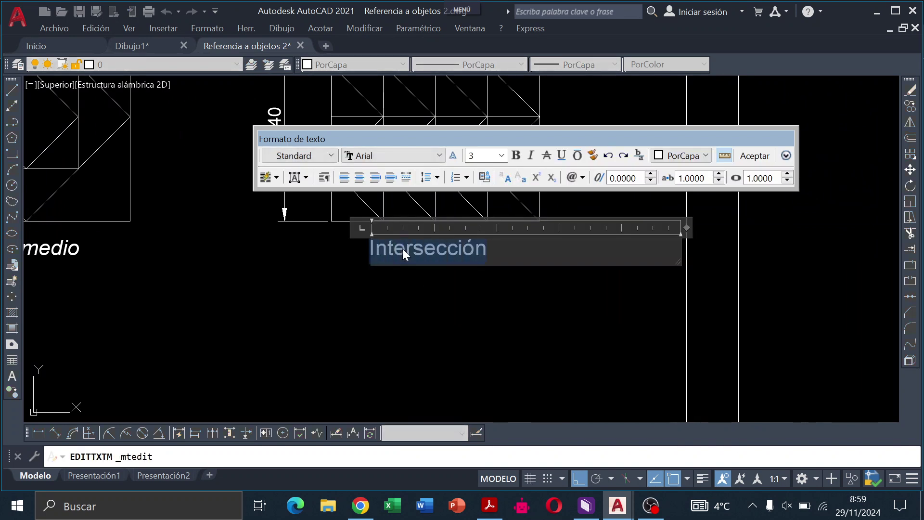
left_click(531, 155)
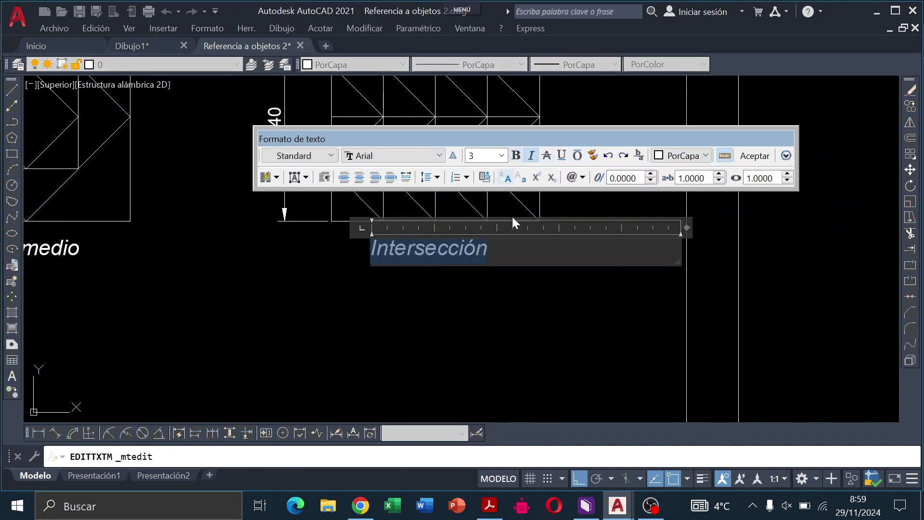
left_click(752, 156)
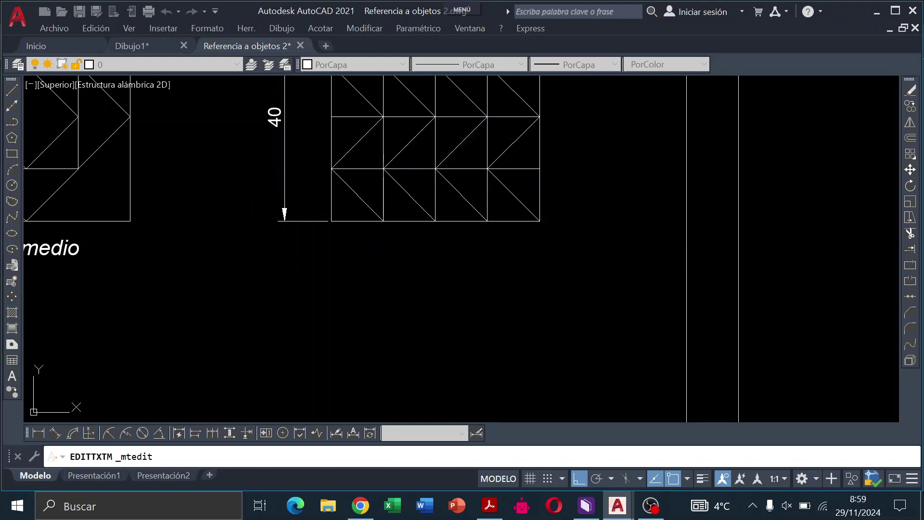
scroll(450, 337, "down", 2)
scroll(499, 259, "down", 2)
scroll(499, 259, "down", 3)
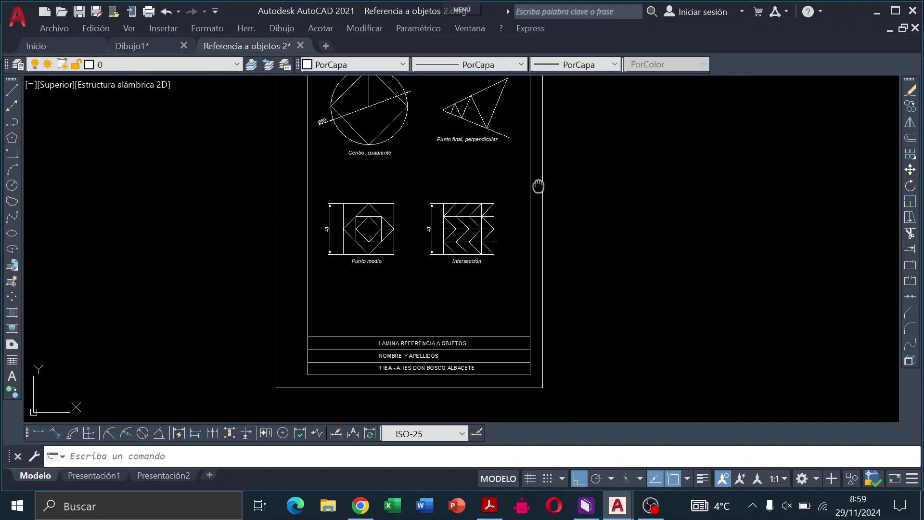
Zoom to extents (Z, E) to show the whole sheet, title block and loose figures.
scroll(559, 194, "up", 2)
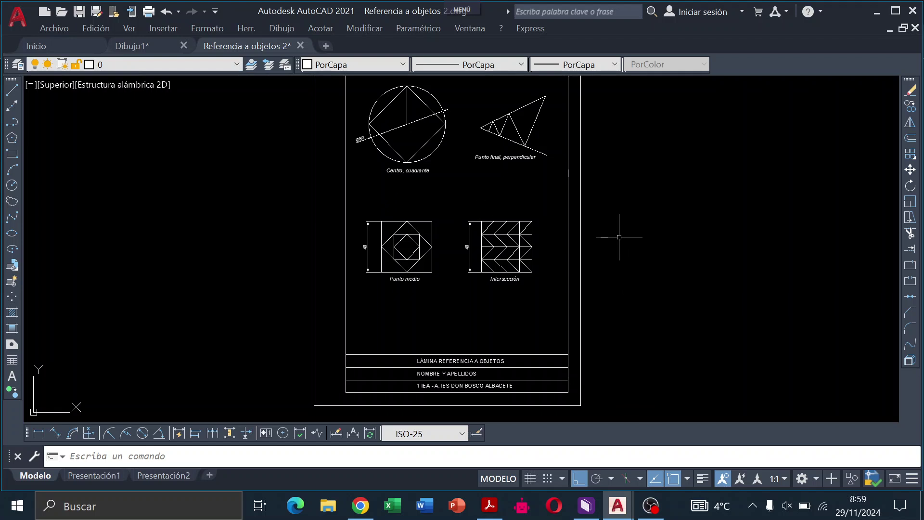
type("z")
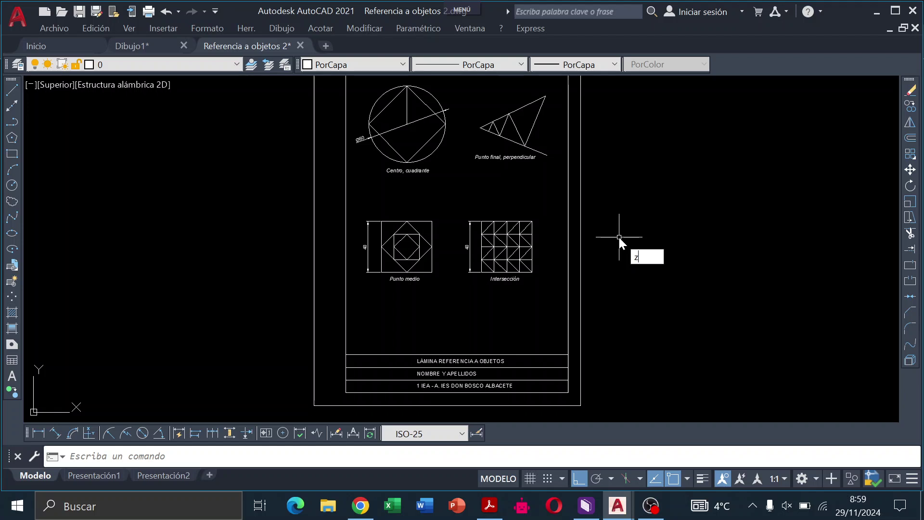
key("Return")
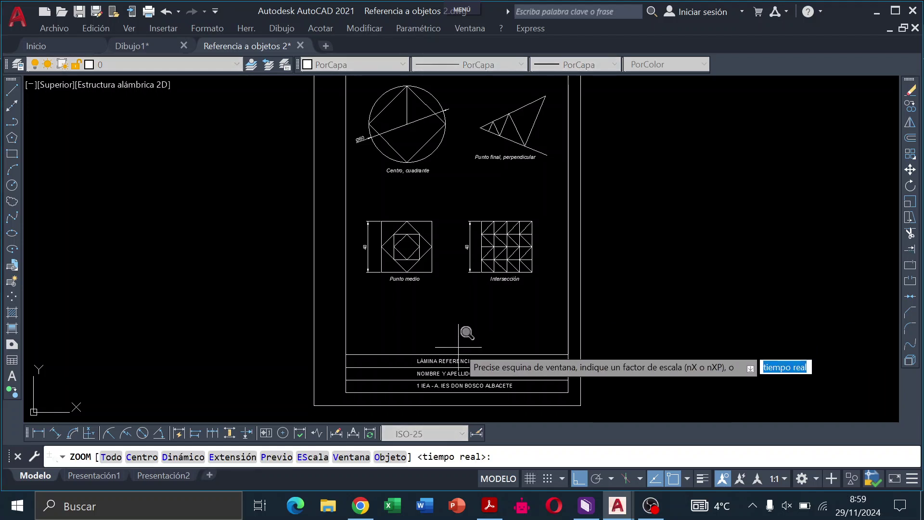
type("e")
key("Return")
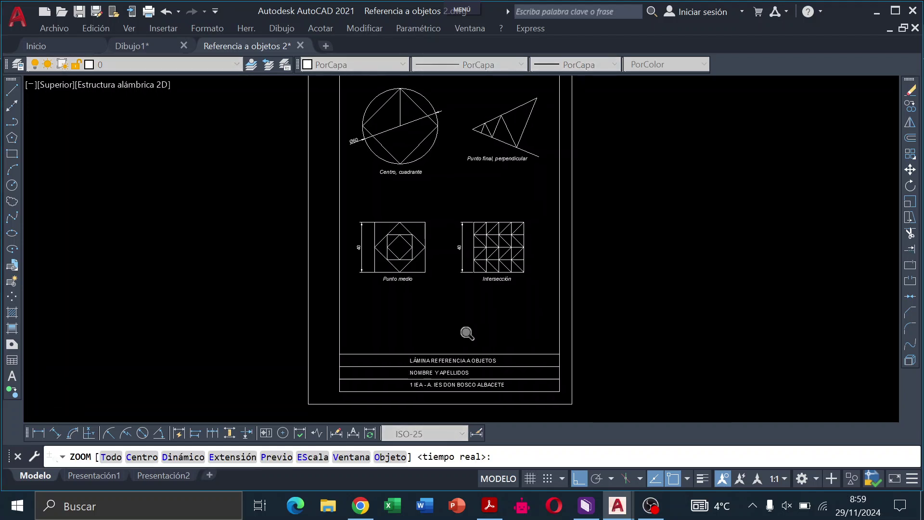
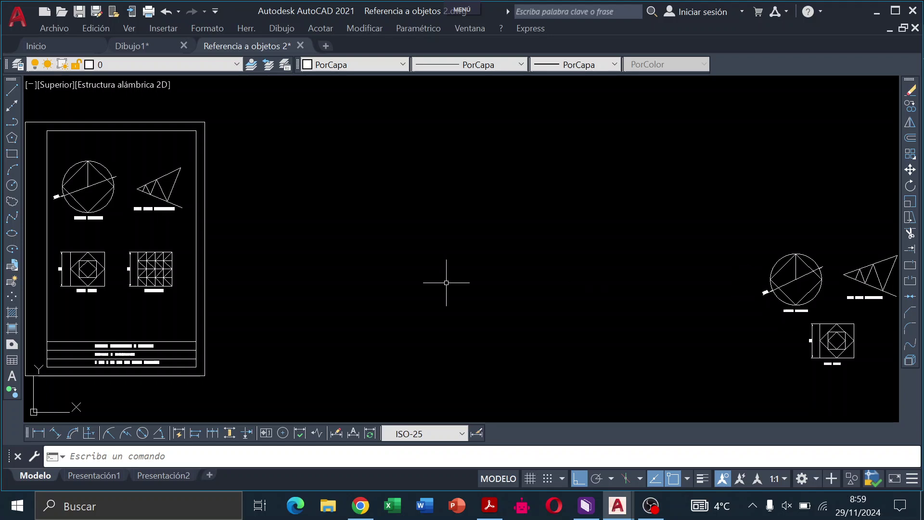
Recentre the sheet in the view and save the drawing 'Referencia a objetos 2'.
middle_click_drag(258, 253, 644, 255)
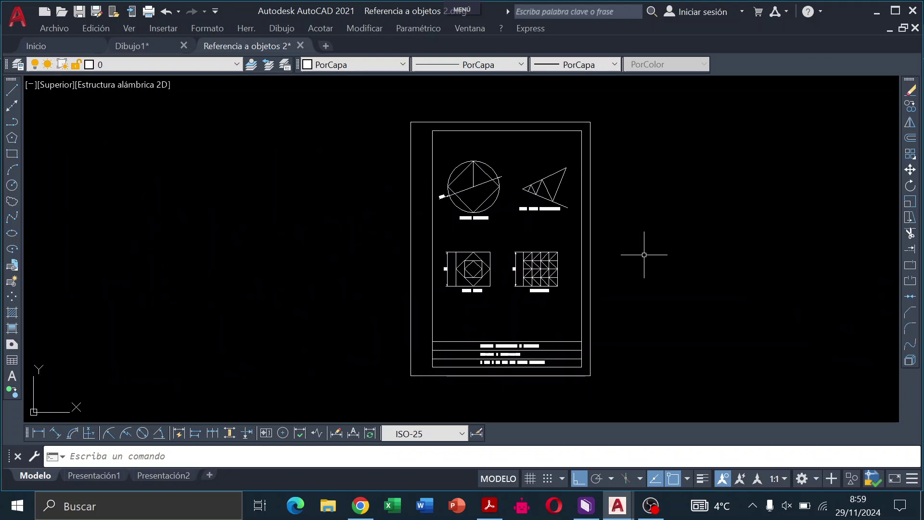
scroll(644, 254, "up", 2)
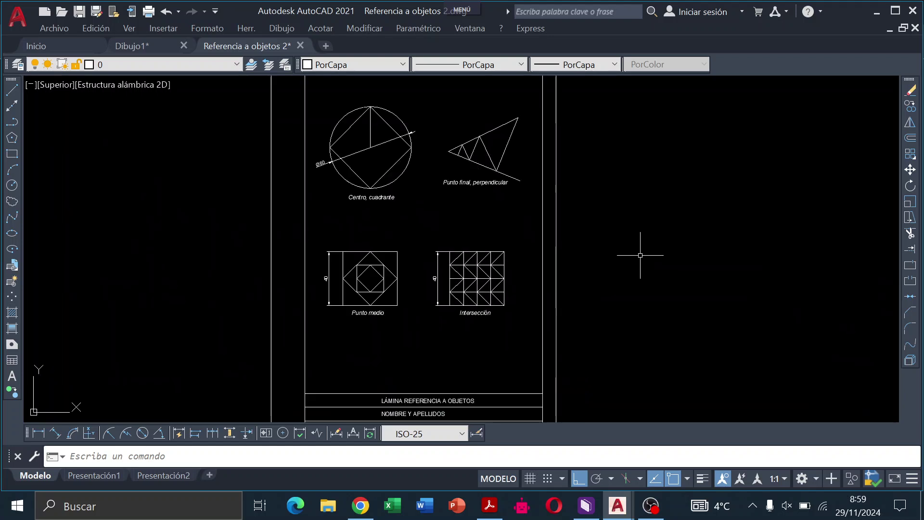
scroll(641, 255, "down", 2)
middle_click_drag(641, 255, 609, 259)
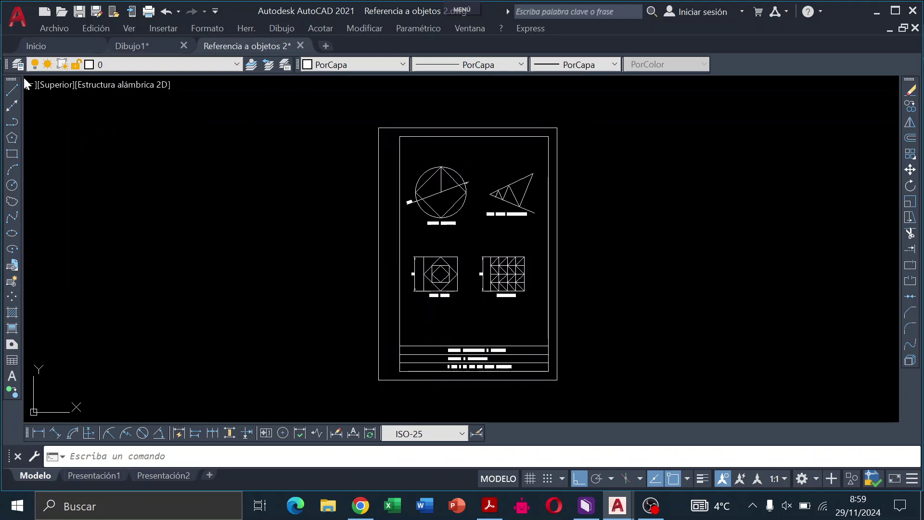
left_click(79, 12)
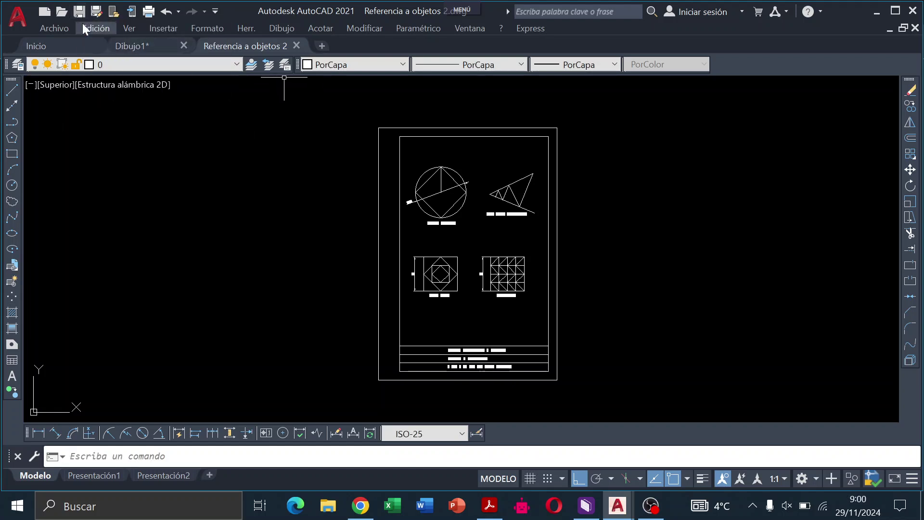
left_click(56, 27)
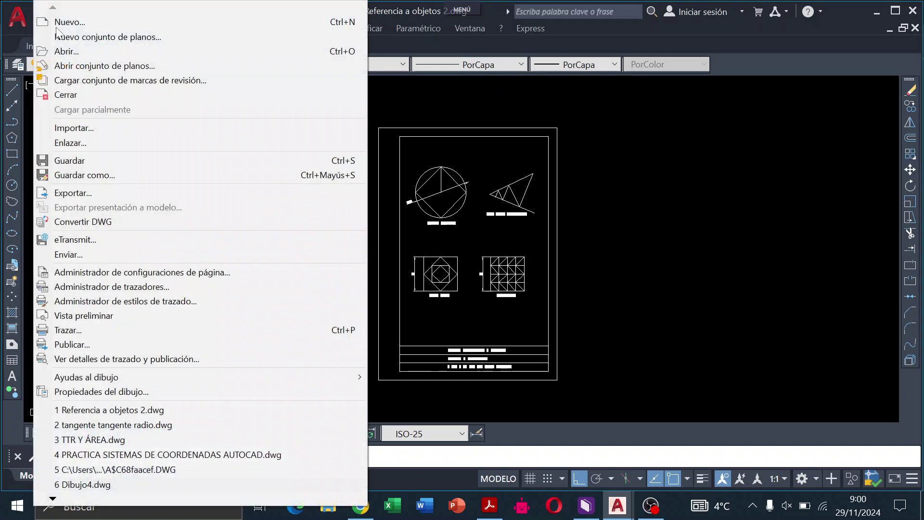
Start a plot on the DWG To PDF.pc3 plotter with ISO full bleed A4 paper.
left_click(60, 330)
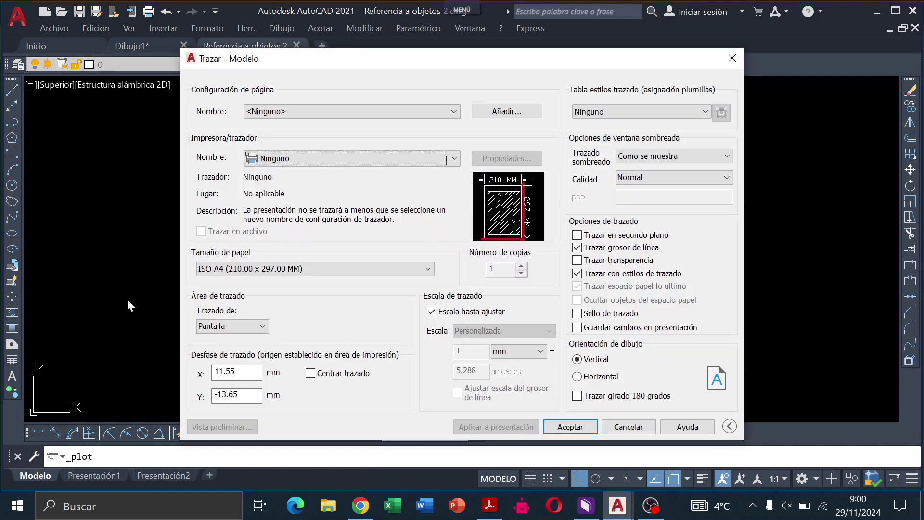
left_click(356, 164)
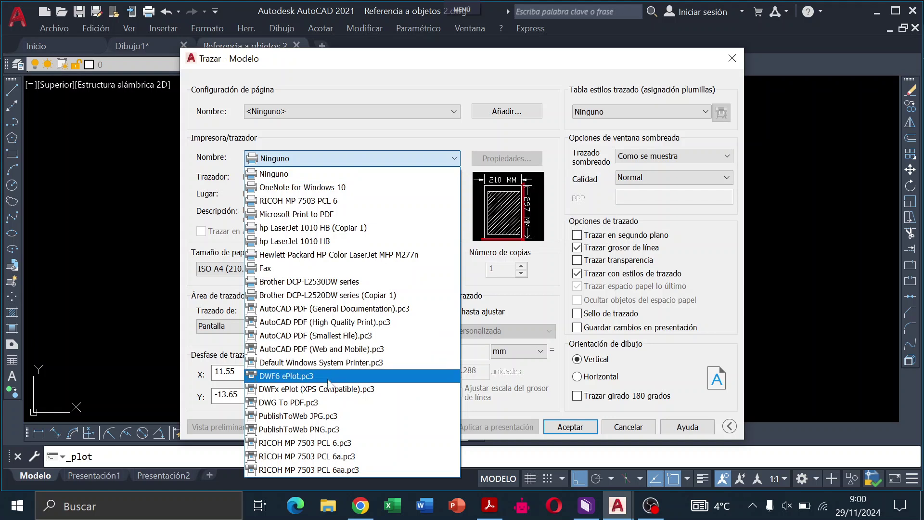
left_click(327, 404)
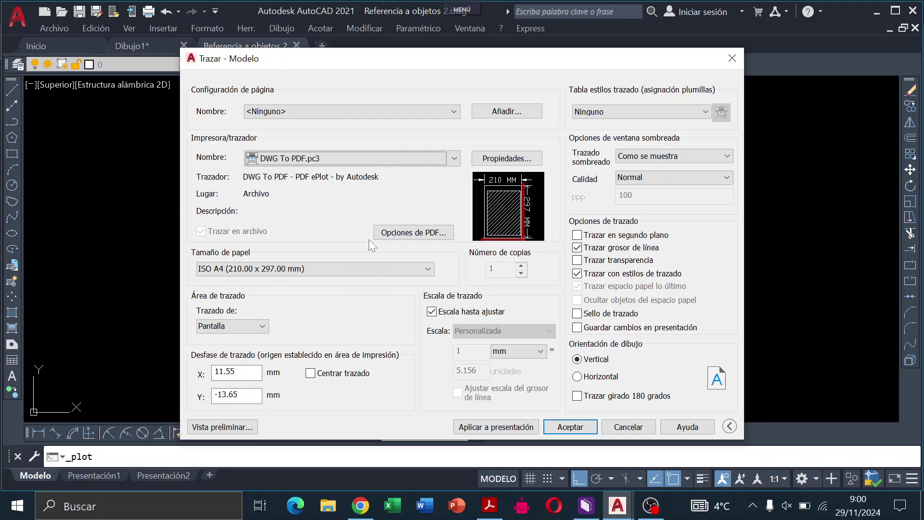
left_click(366, 270)
left_click_drag(429, 189, 429, 37)
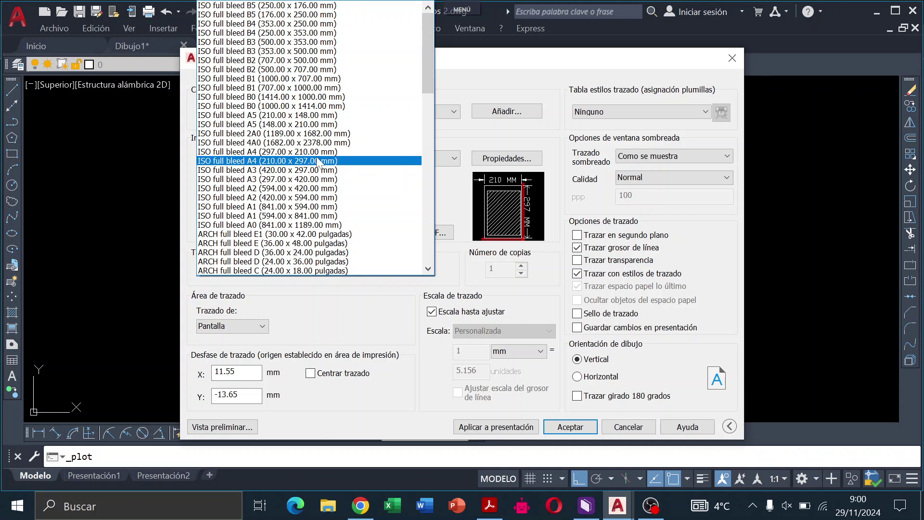
left_click(317, 161)
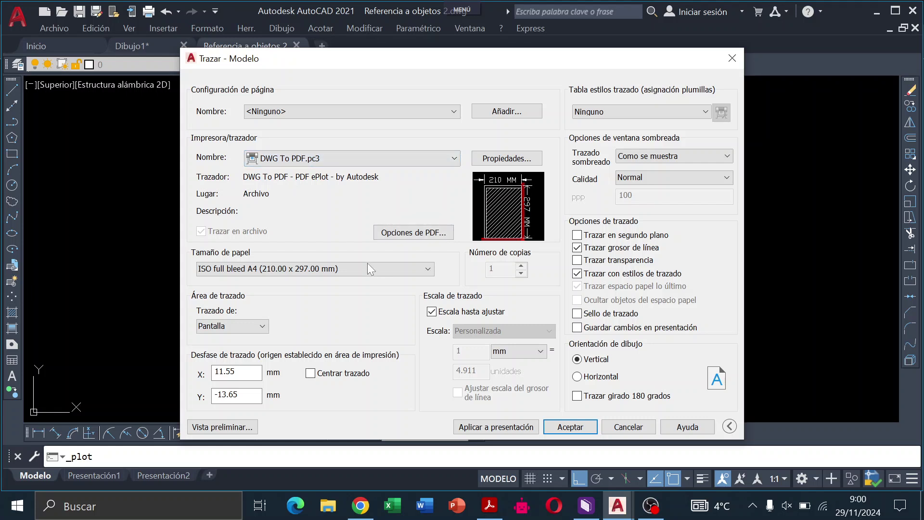
Turn off fit-to-paper, set the plot scale to 1:1 and centre the plot.
left_click(431, 312)
left_click(477, 371)
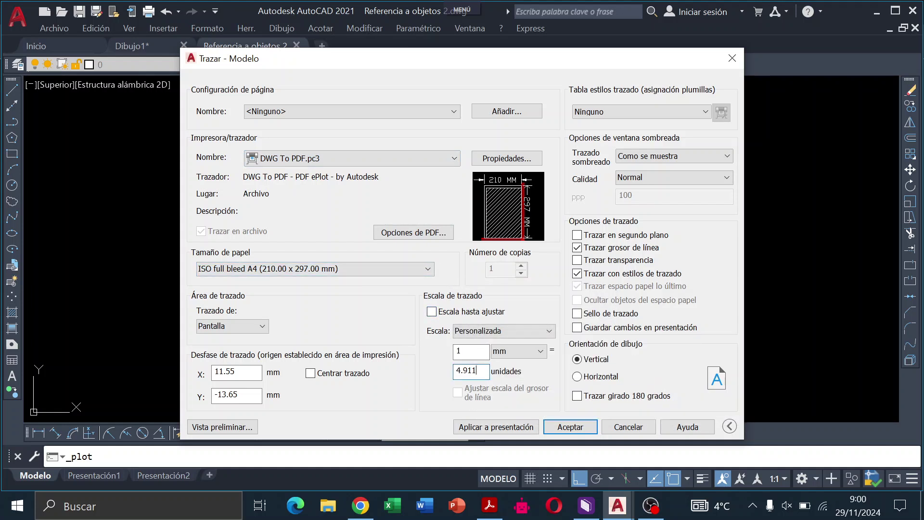
key("BackSpace")
key("BackSpace")
left_click(311, 374)
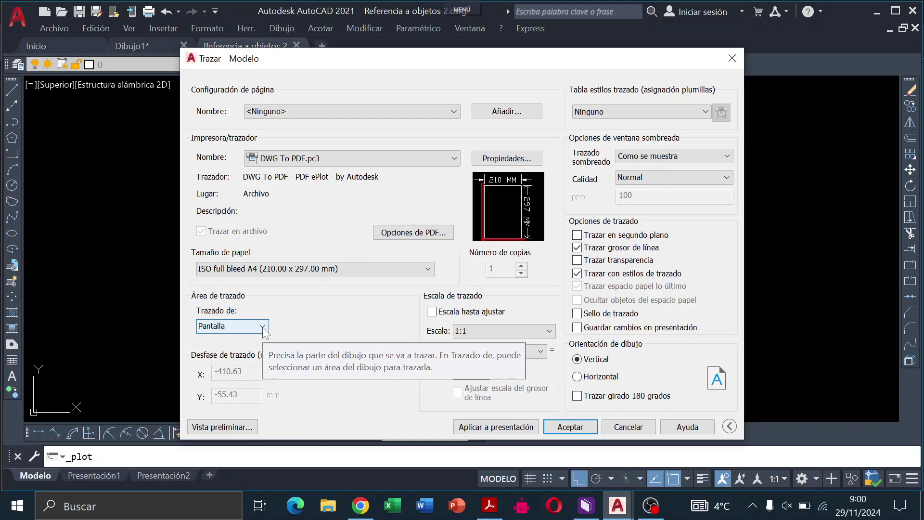
Set the plot area to a window from the frame's top-left to bottom-right corner, then preview it.
left_click(262, 327)
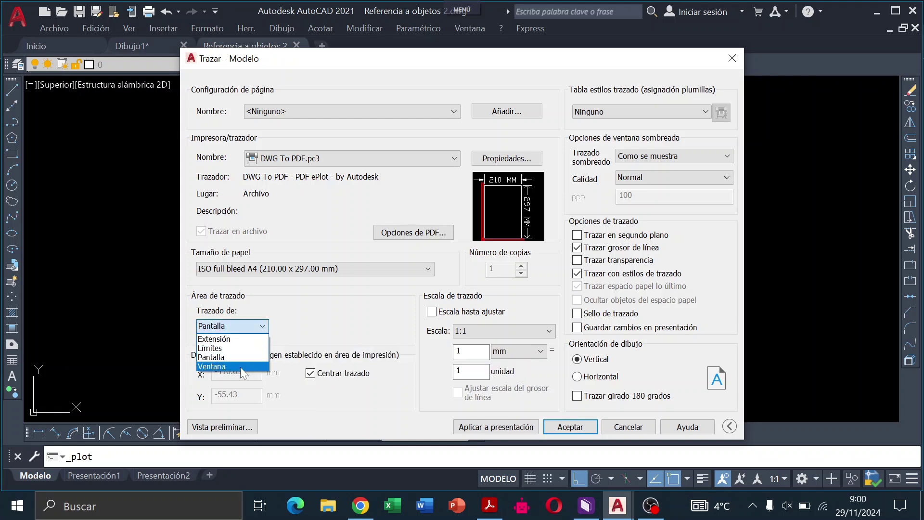
left_click(240, 367)
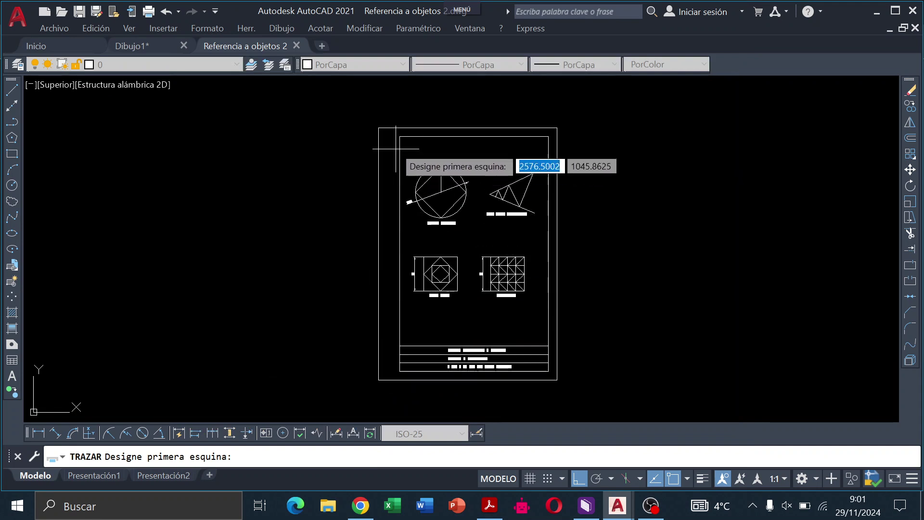
left_click(378, 127)
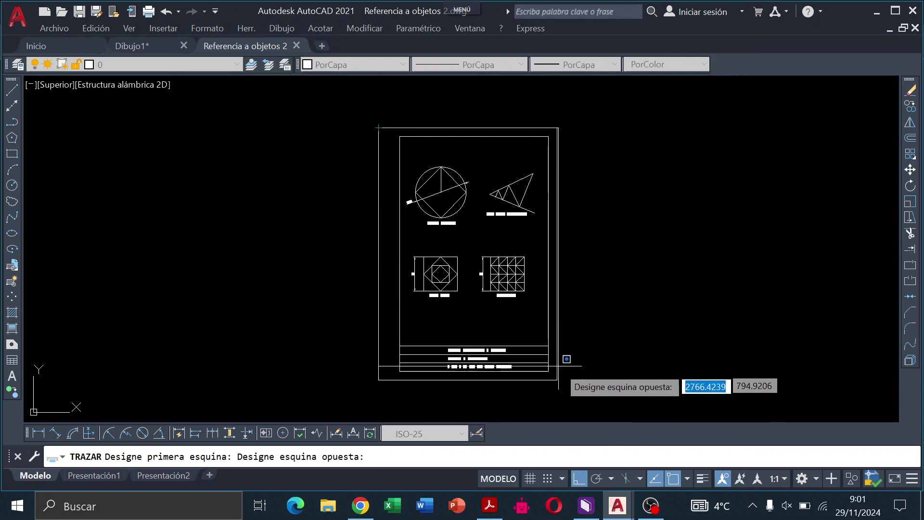
left_click(557, 381)
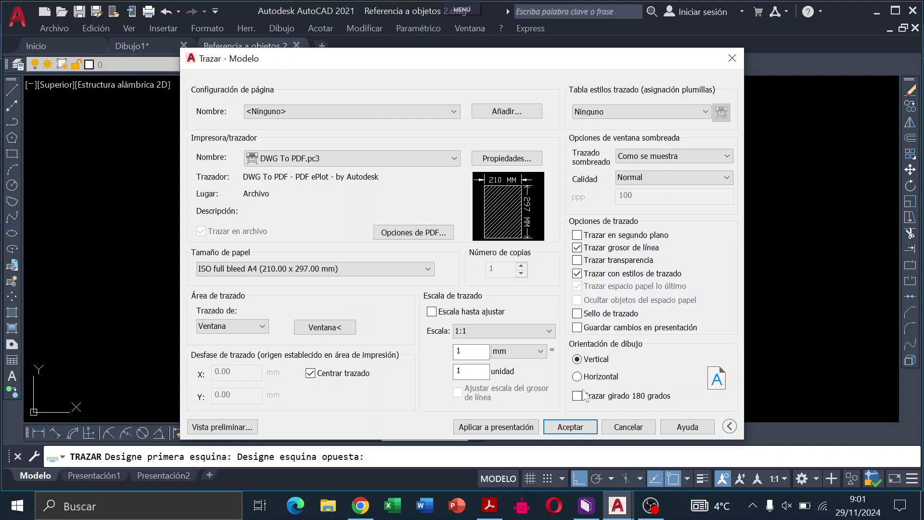
left_click(236, 425)
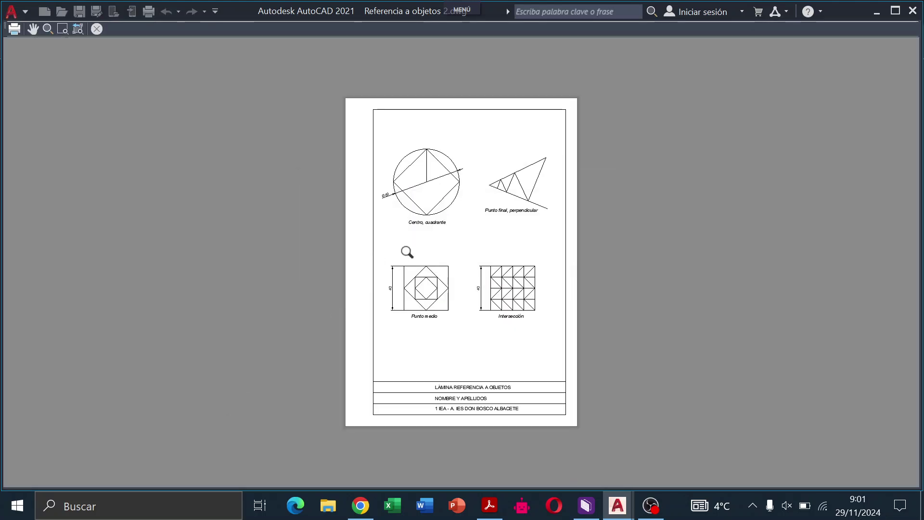
Zoom and pan around the A4 plot preview, then exit back to the plot settings.
scroll(423, 187, "up", 4)
scroll(409, 166, "up", 2)
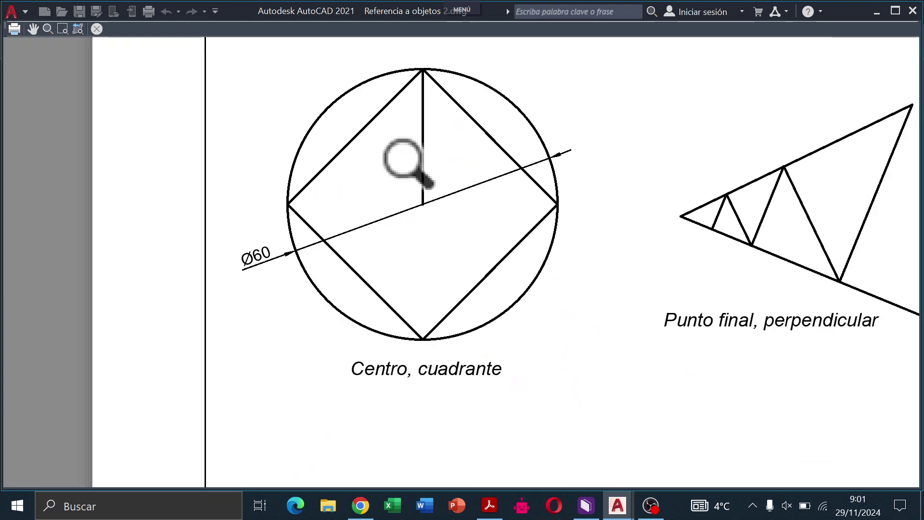
scroll(441, 163, "up", 1)
scroll(438, 161, "down", 1)
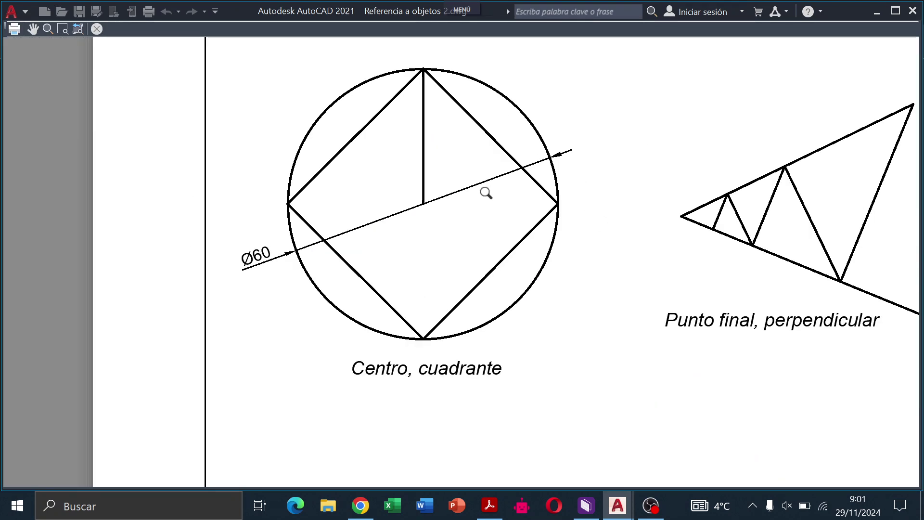
scroll(633, 293, "down", 3)
scroll(633, 293, "down", 2)
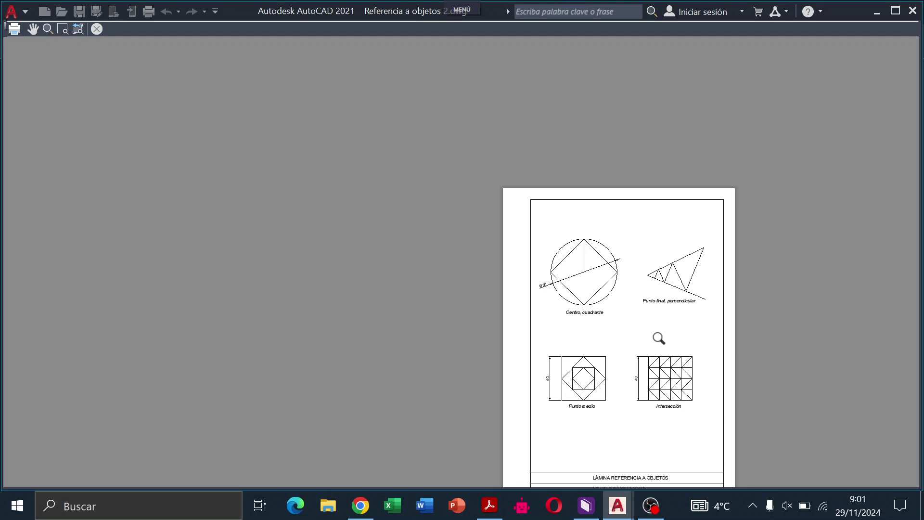
mouse_move(653, 337)
middle_mouse_down()
mouse_move(506, 324)
mouse_move(520, 281)
middle_mouse_up()
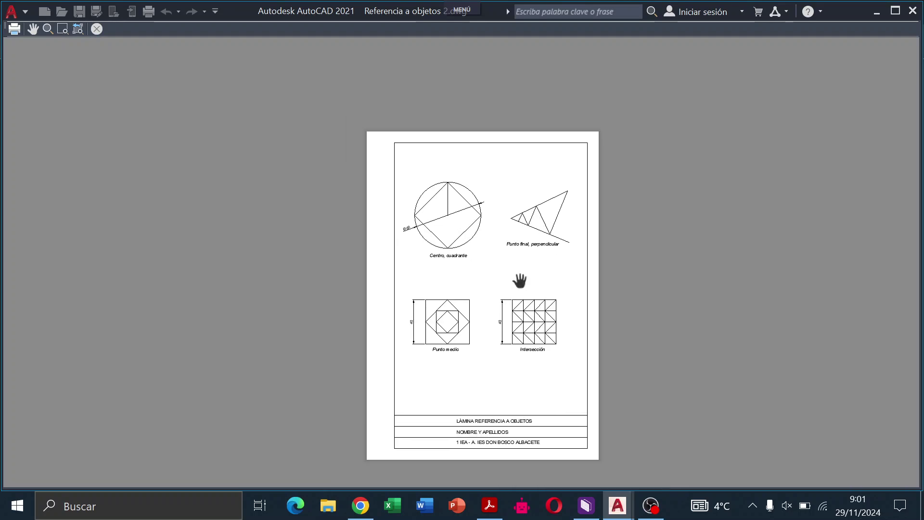
key("Escape")
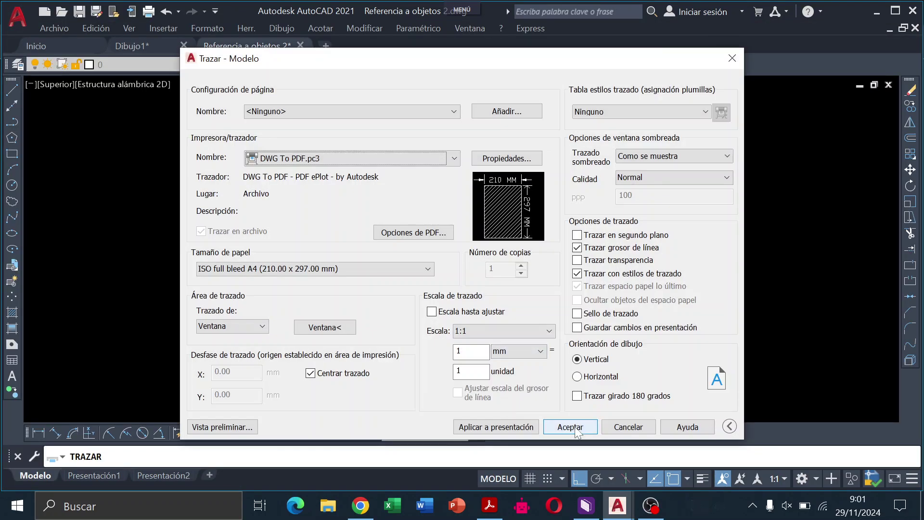
Plot the sheet to 'Referencia a objetos 2-Modelo.pdf' in Documentos under the proposed name.
left_click(578, 426)
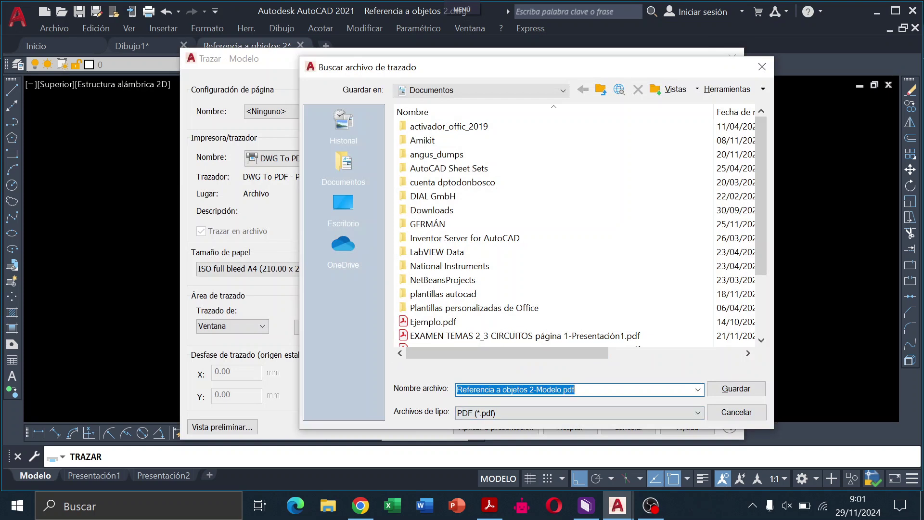
left_click(740, 390)
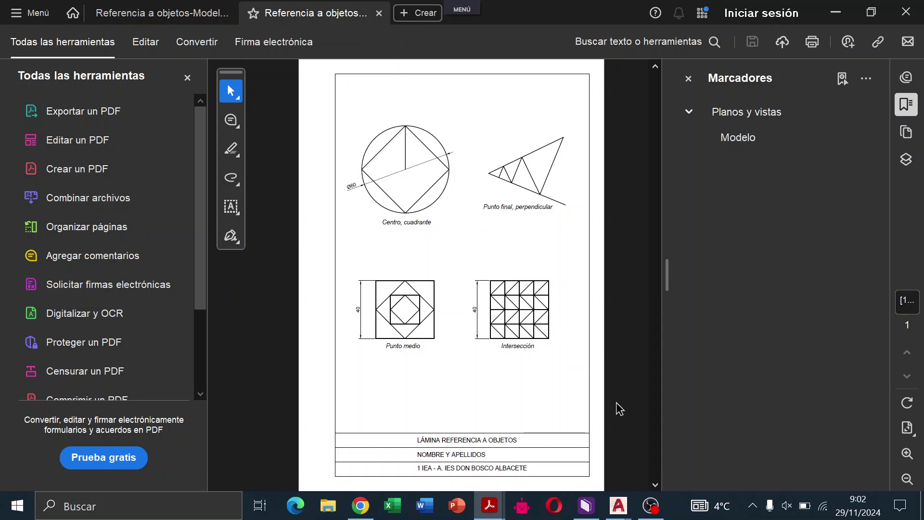
Switch from Acrobat back to the AutoCAD drawing via the taskbar.
left_click(658, 454)
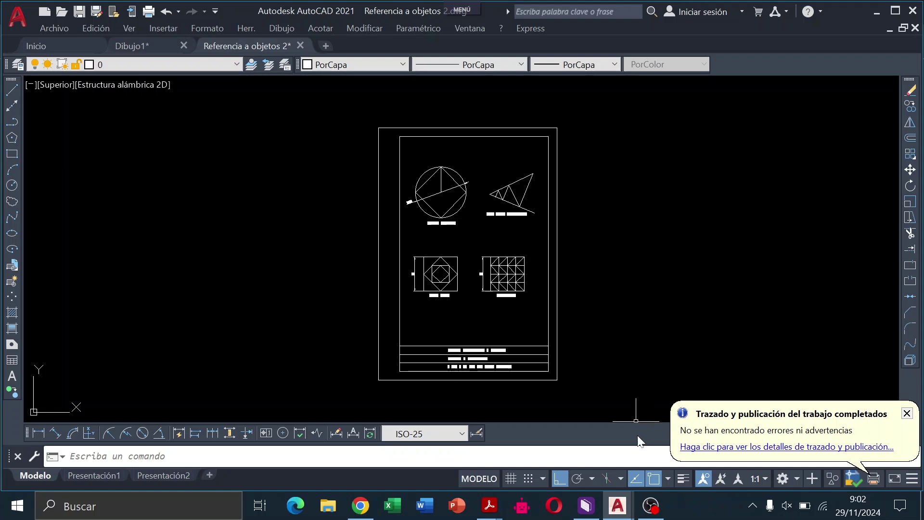
mouse_move(651, 505)
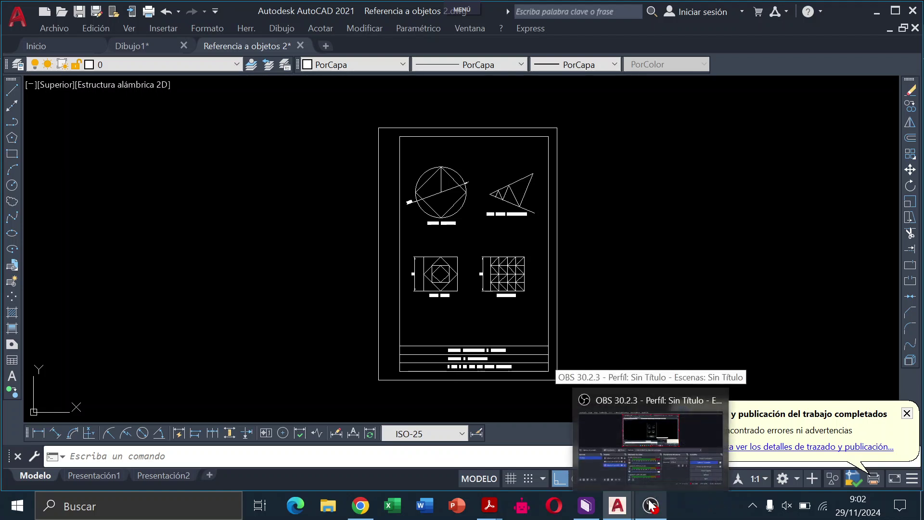
Bring up Referencia a objetos-Modelo.pdf in Acrobat and zoom out to 75% to view all four exercises.
left_click(490, 504)
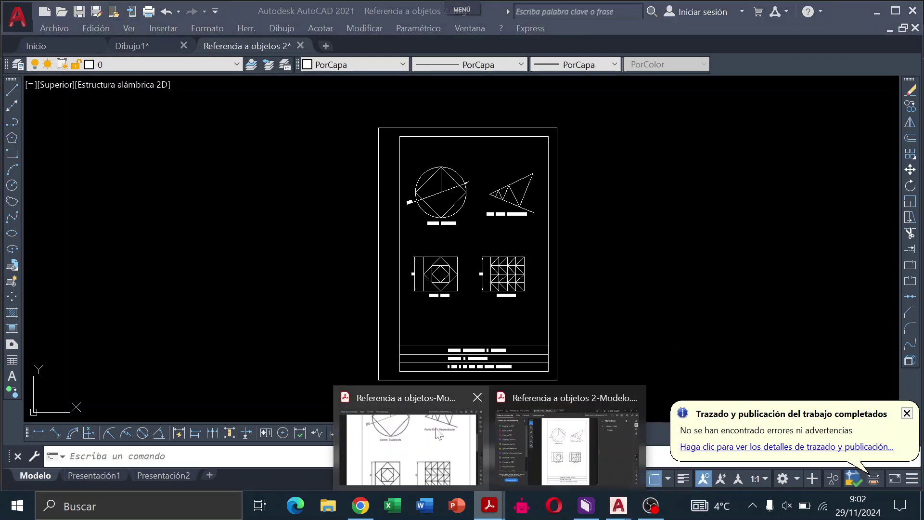
left_click(435, 433)
scroll(536, 212, "down", 1)
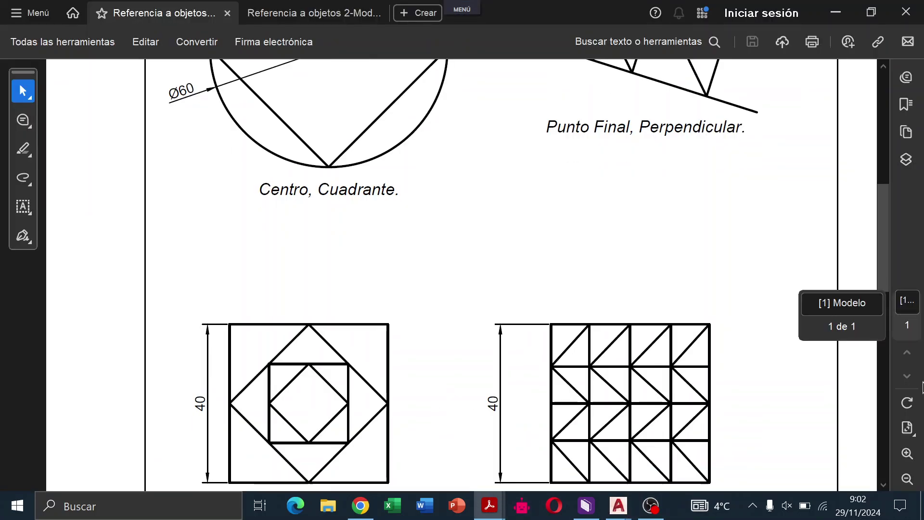
left_click(907, 479)
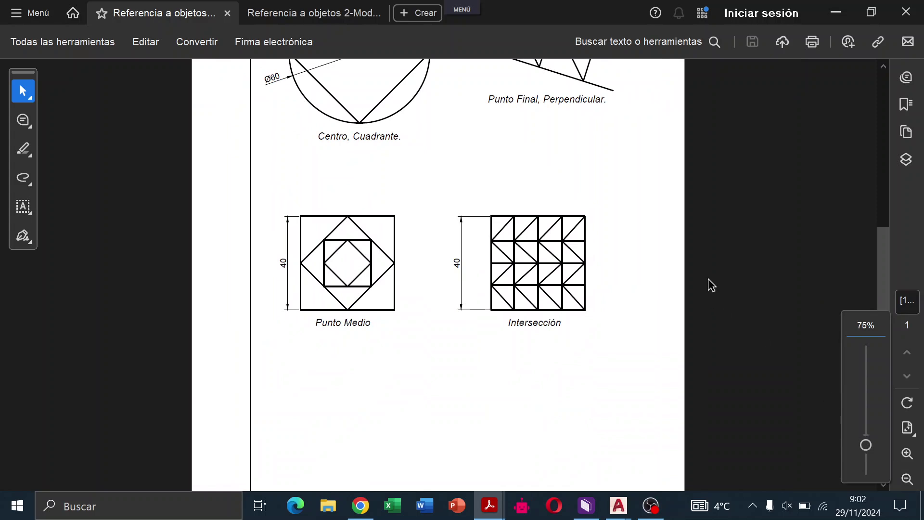
scroll(708, 282, "up", 2)
scroll(707, 278, "up", 1)
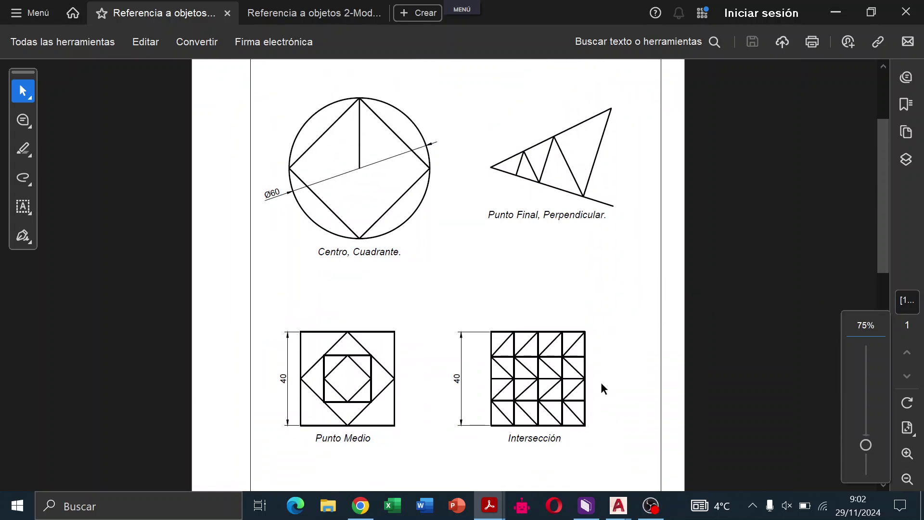
left_click(651, 505)
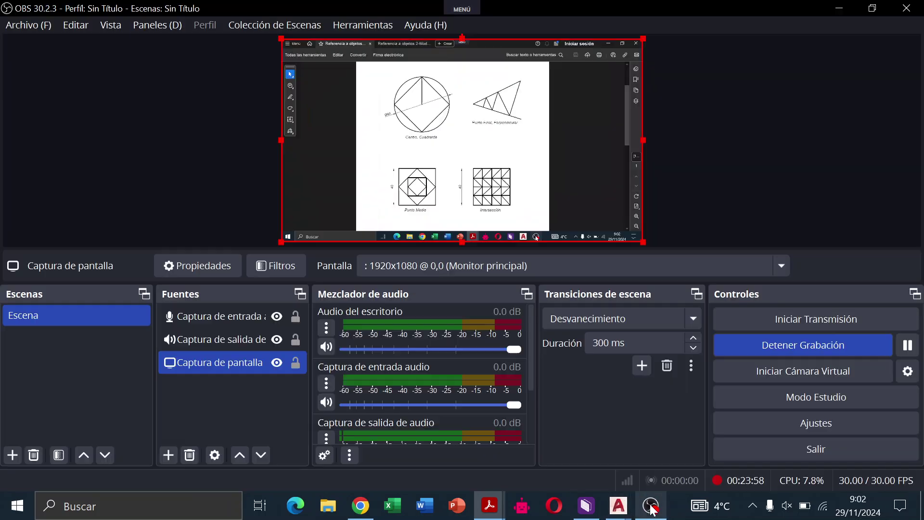